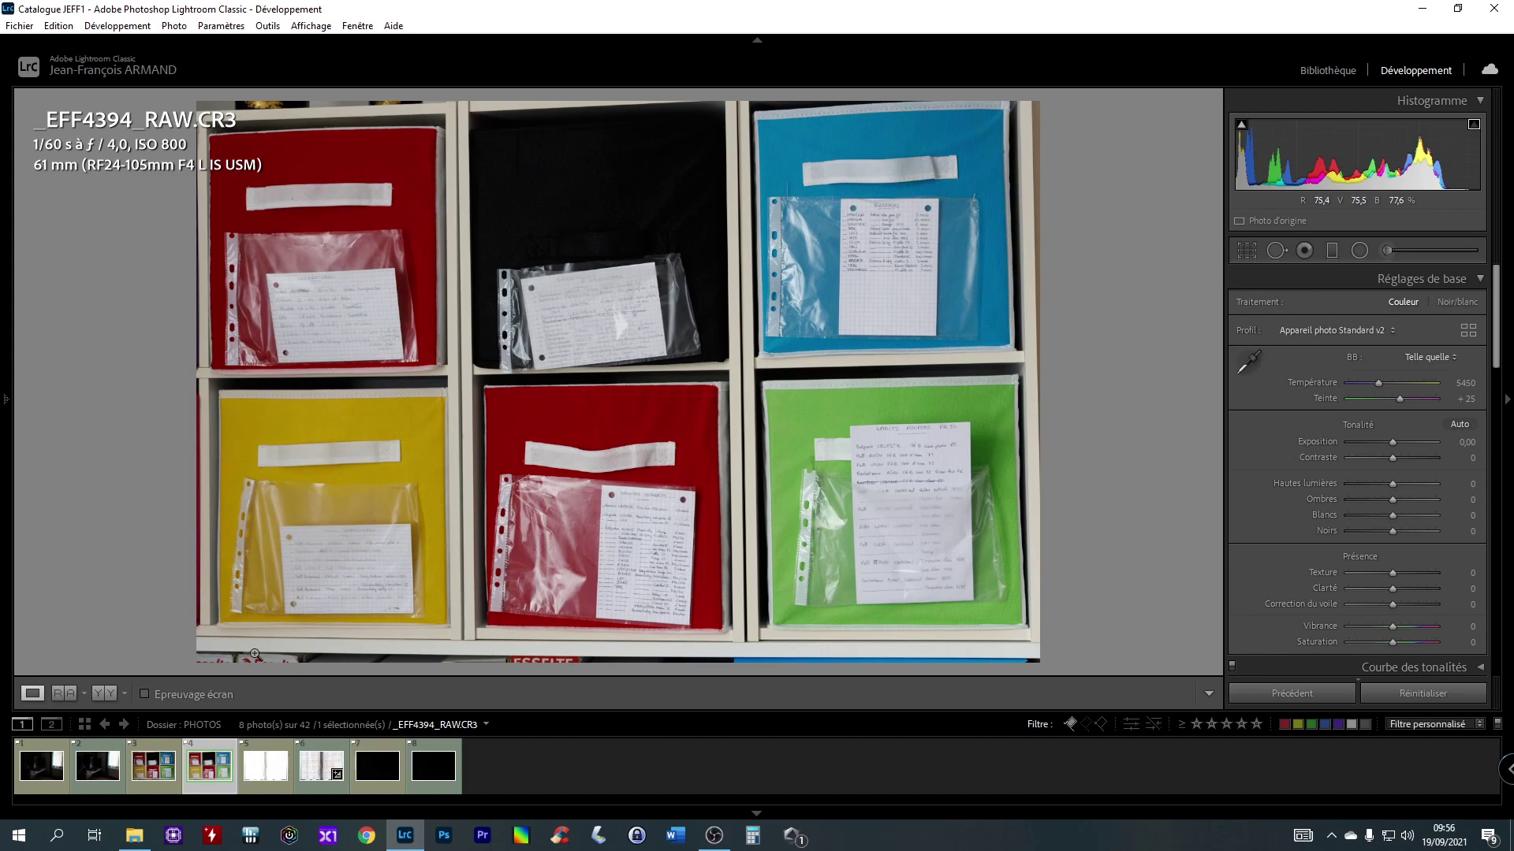
Step: Apply automatic tone correction to _EFF4394_RAW.CR3 after comparing it with its JPEG version, and inspect the black storage box up close
click(167, 741)
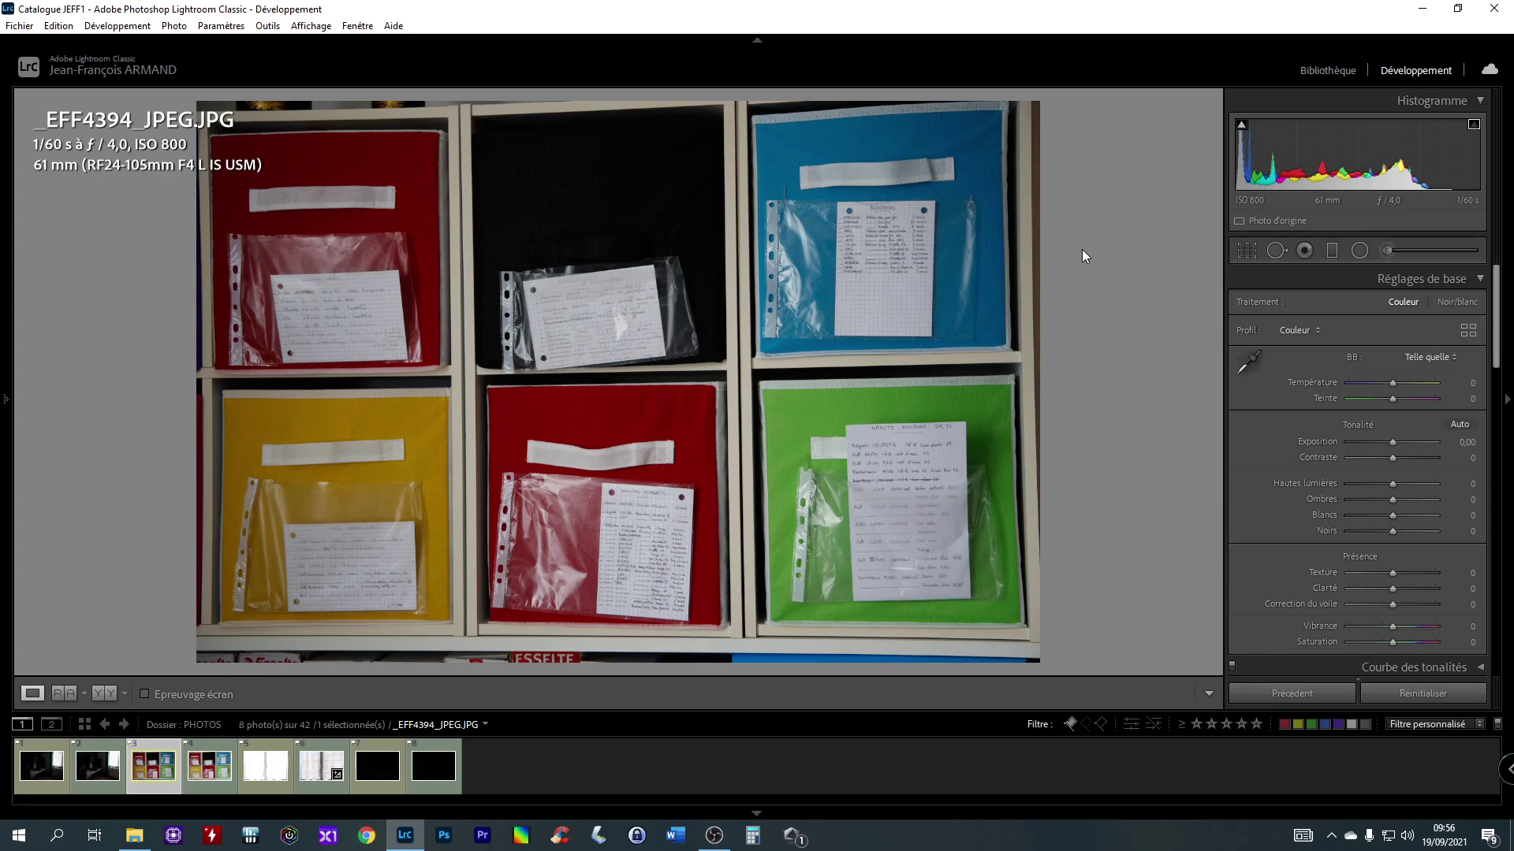
click(213, 743)
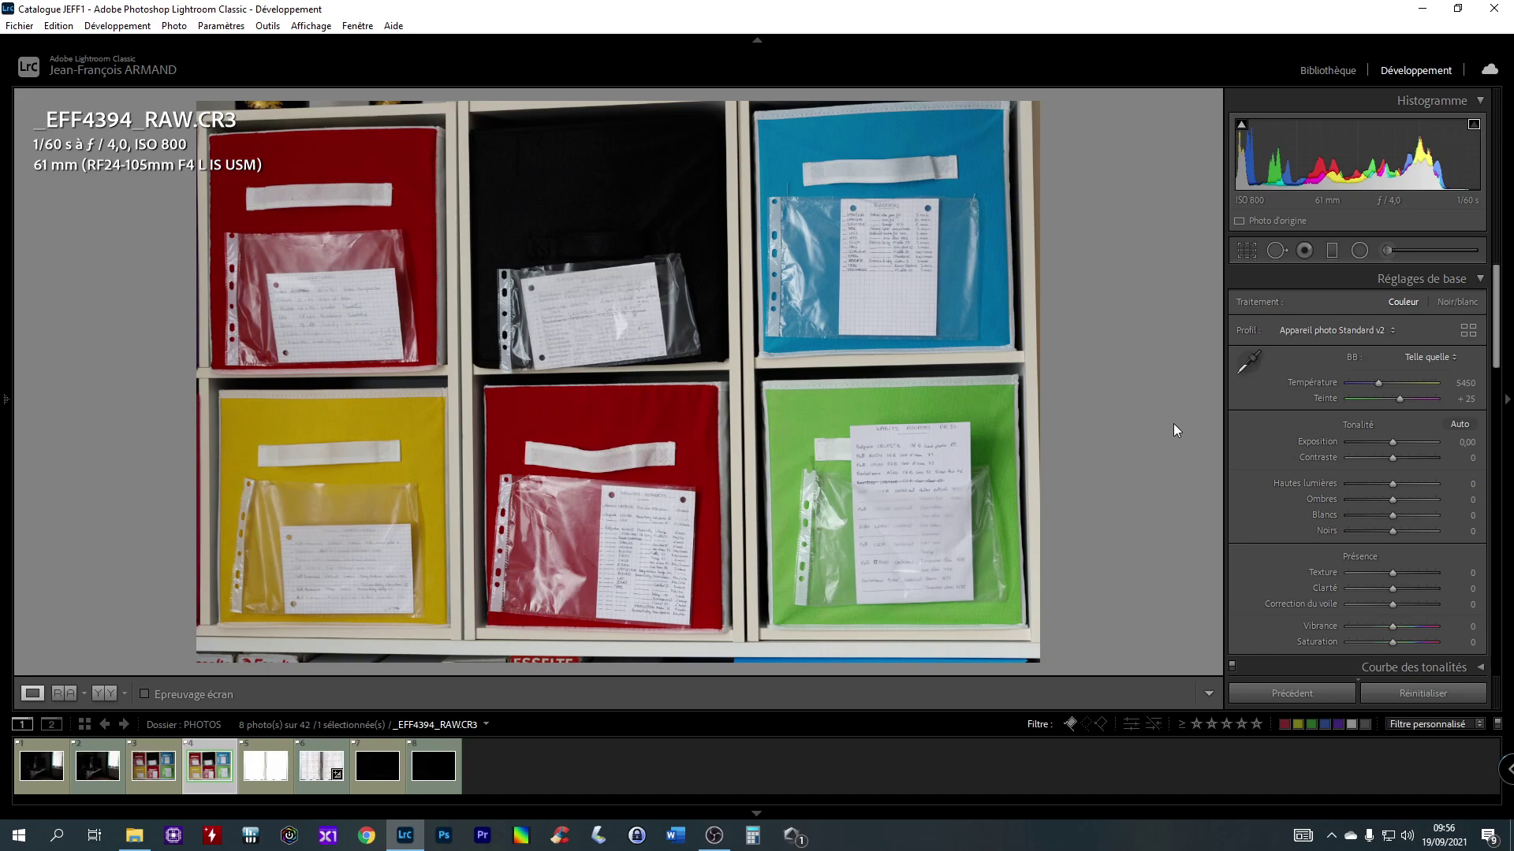
click(1456, 424)
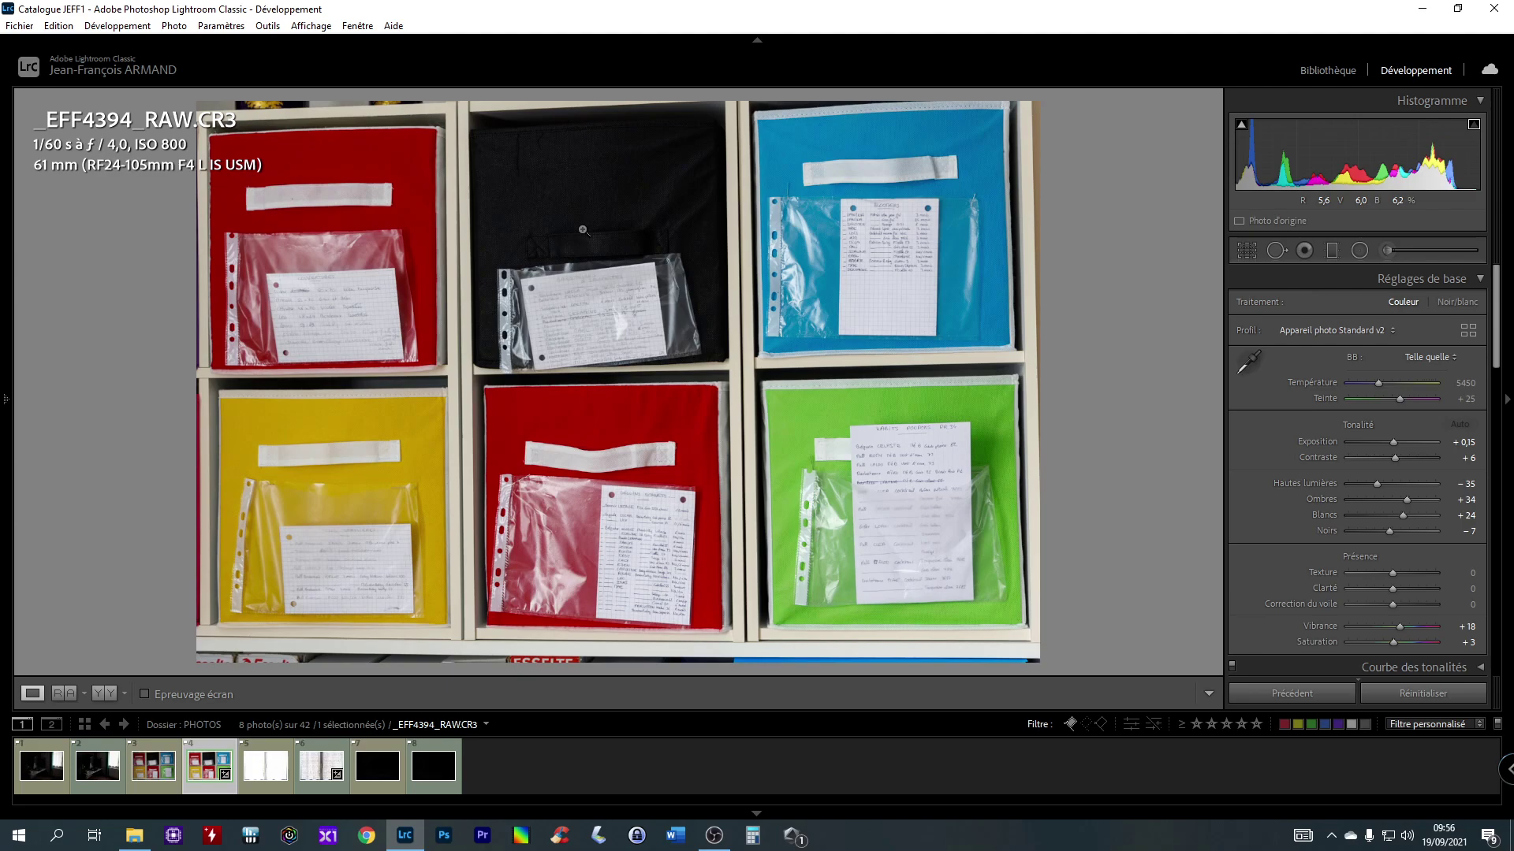
click(581, 230)
drag(581, 227, 605, 282)
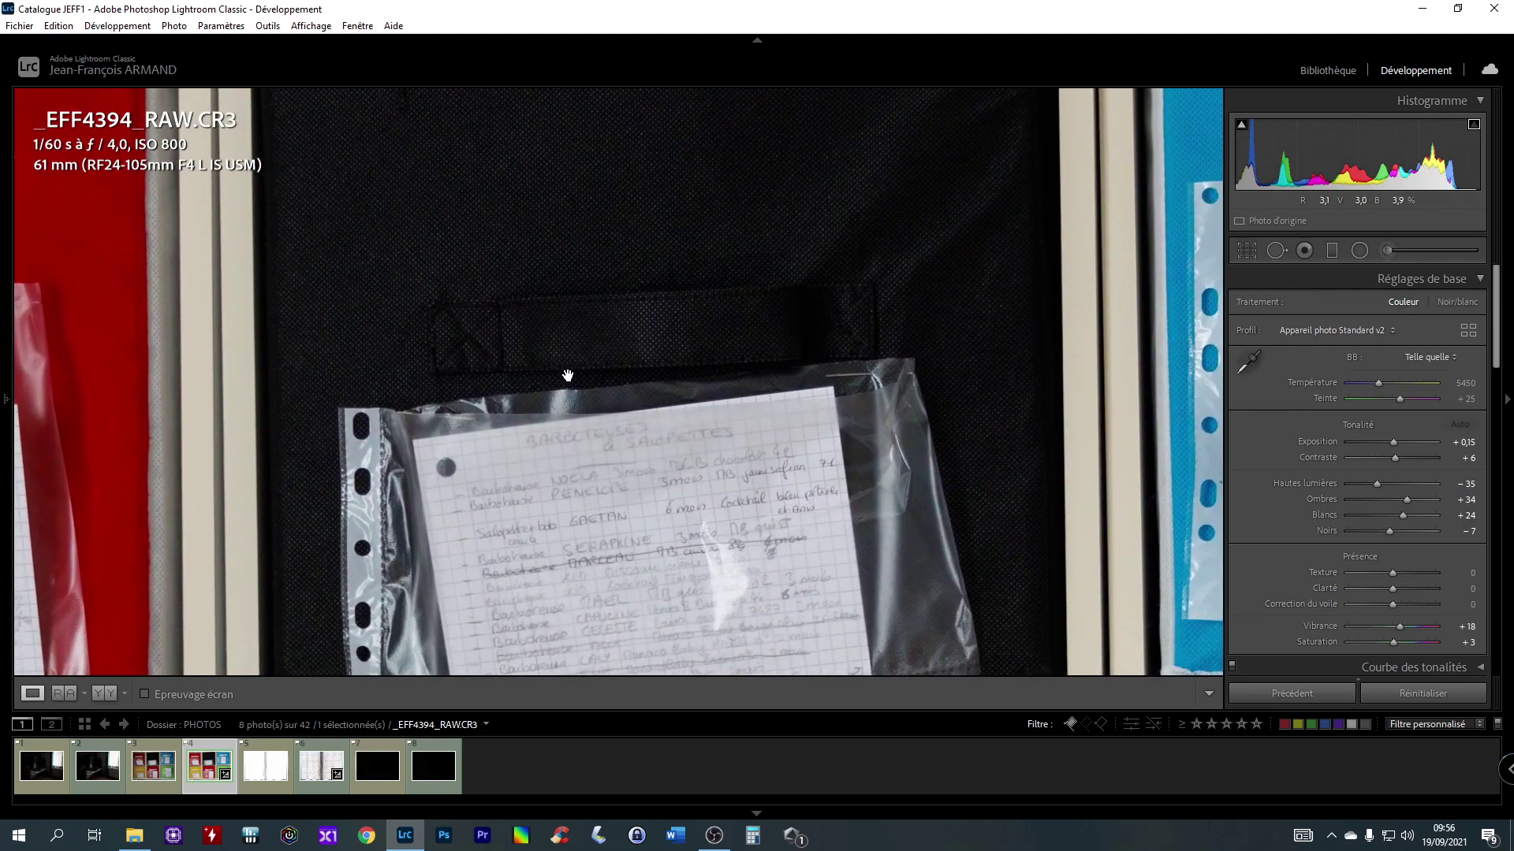
click(641, 322)
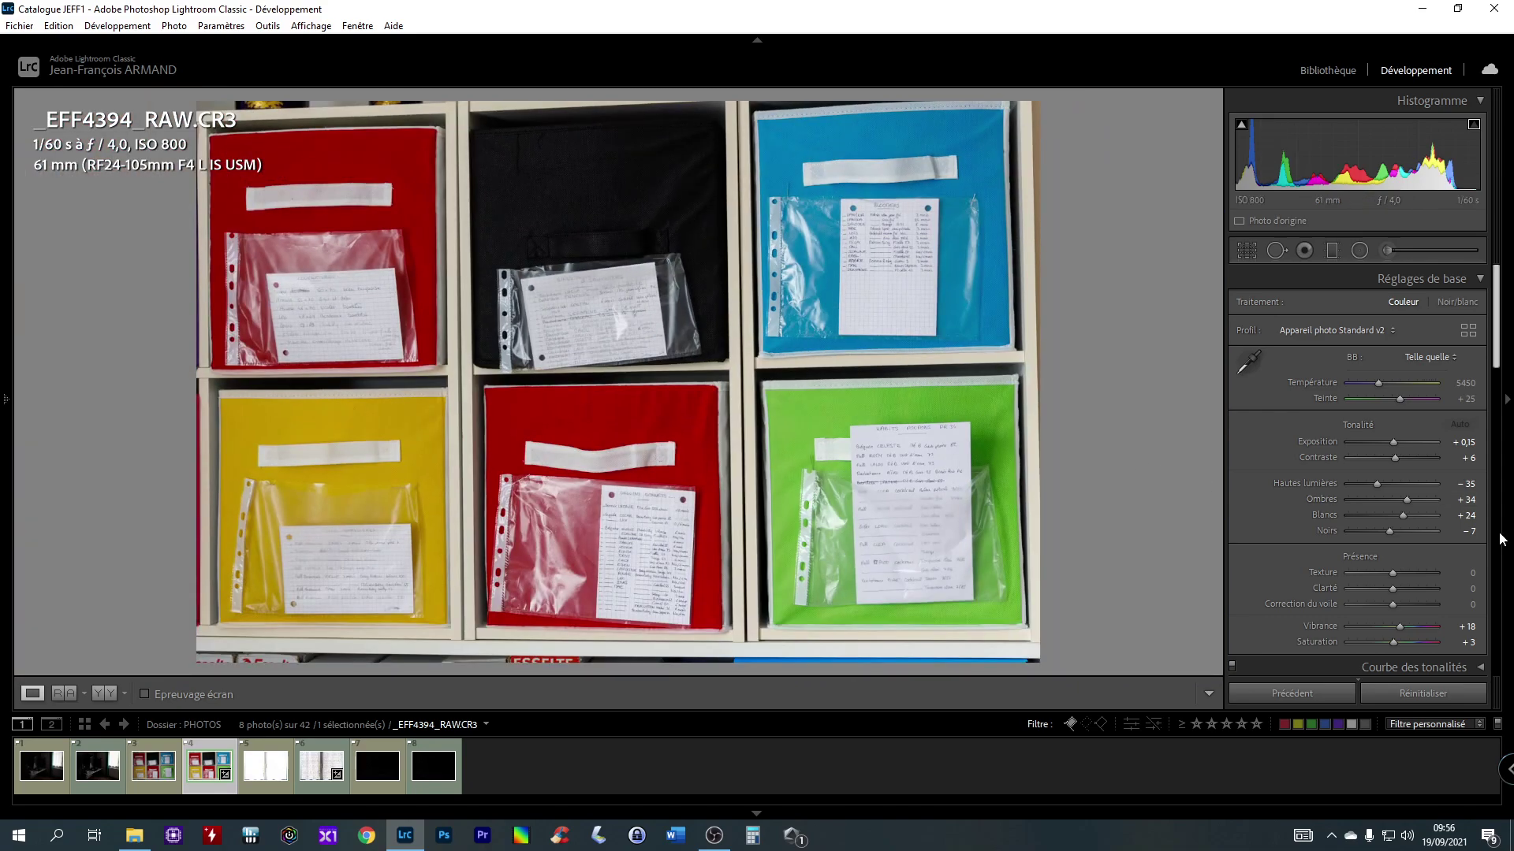
Step: Set the RAW photo's shadows to +78 and blacks to -12, and check the black box's detail at close range
drag(1406, 499, 1426, 496)
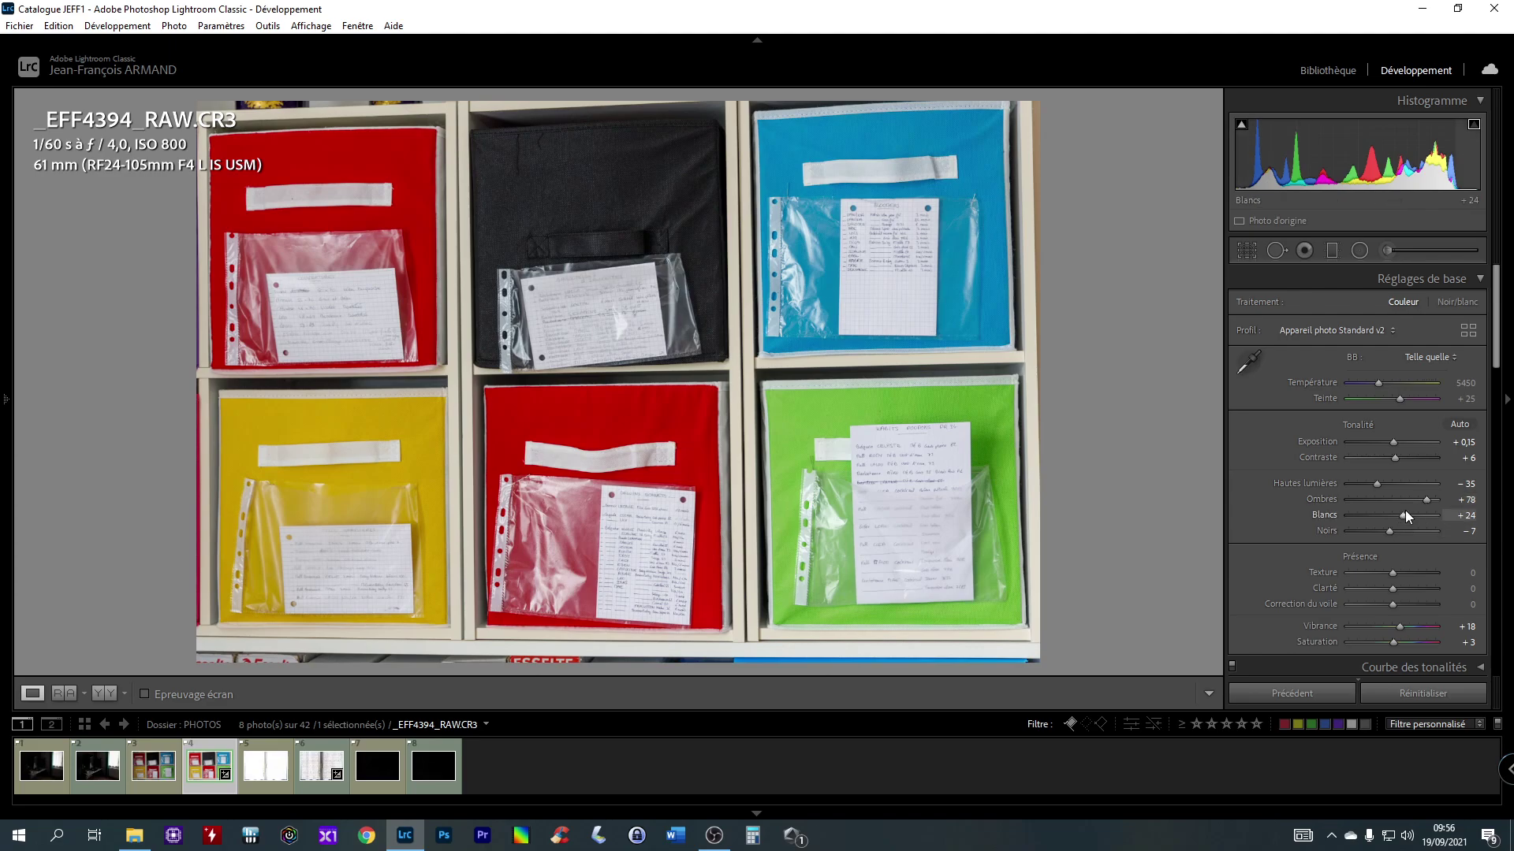
drag(1390, 533, 1388, 533)
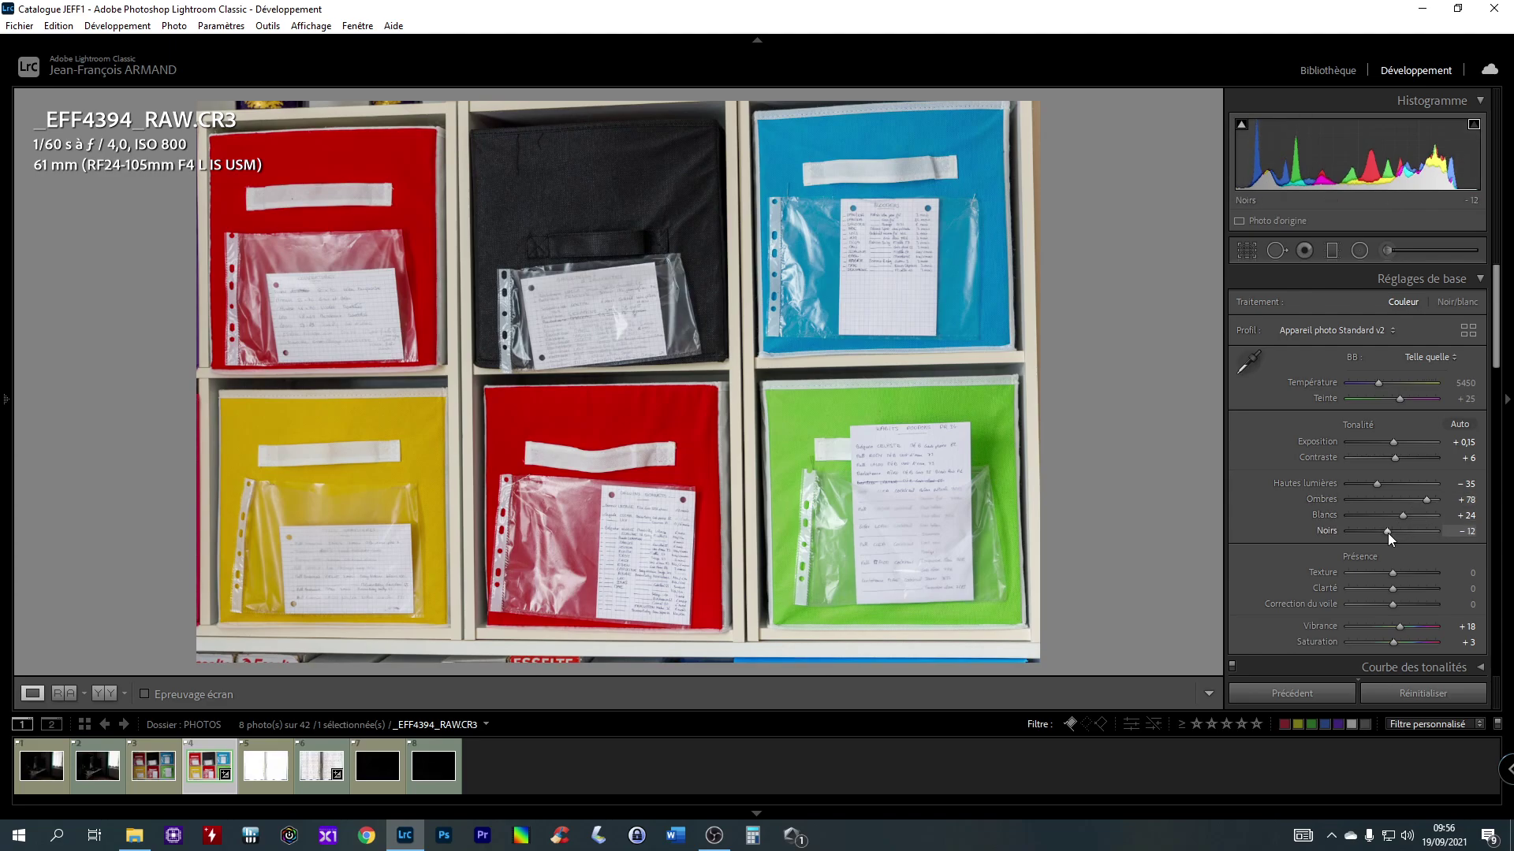
click(602, 240)
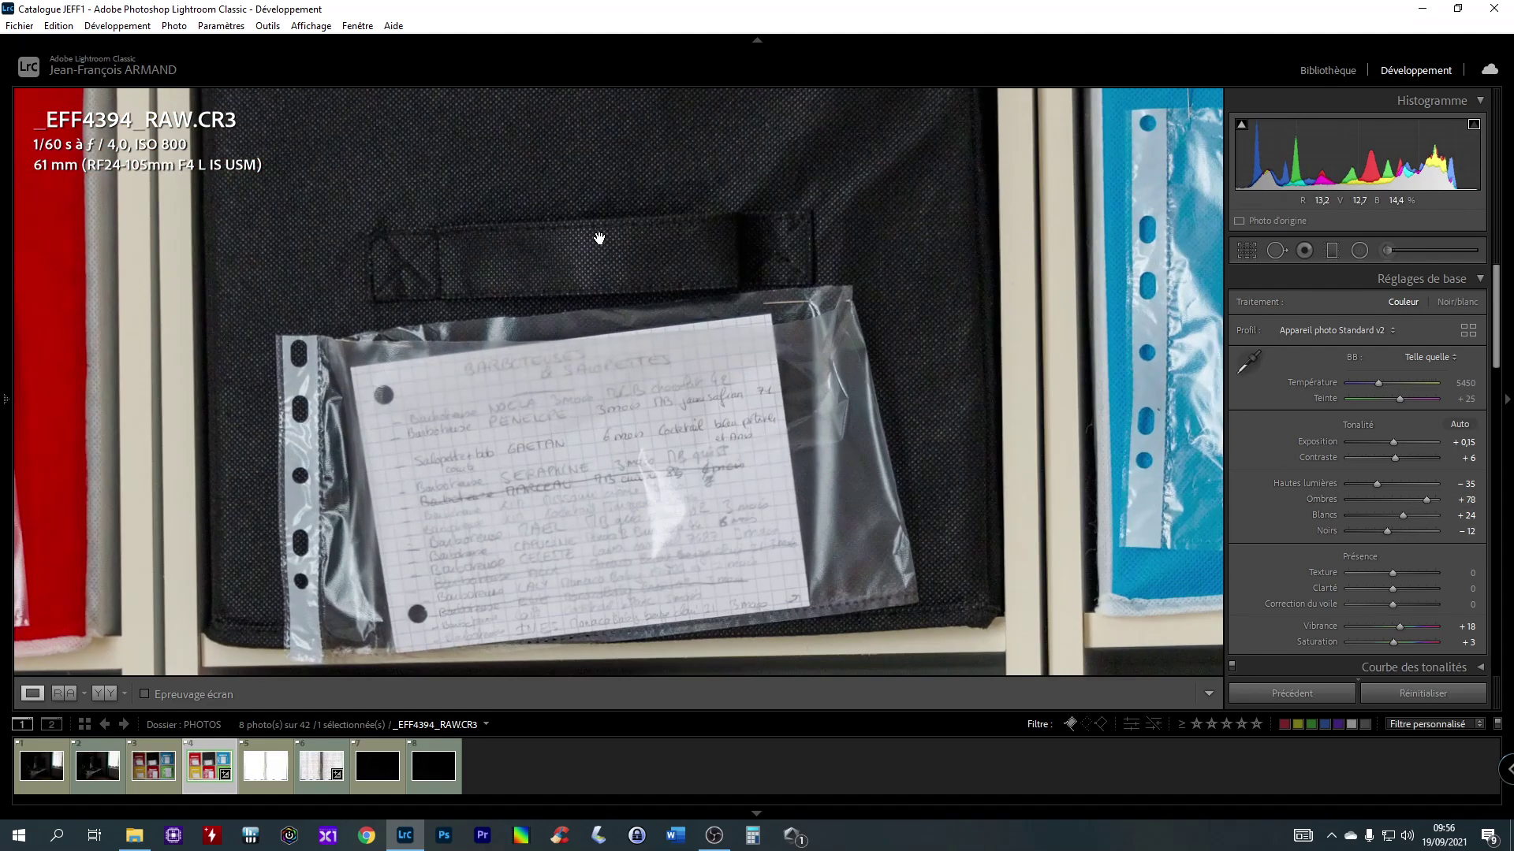
click(599, 238)
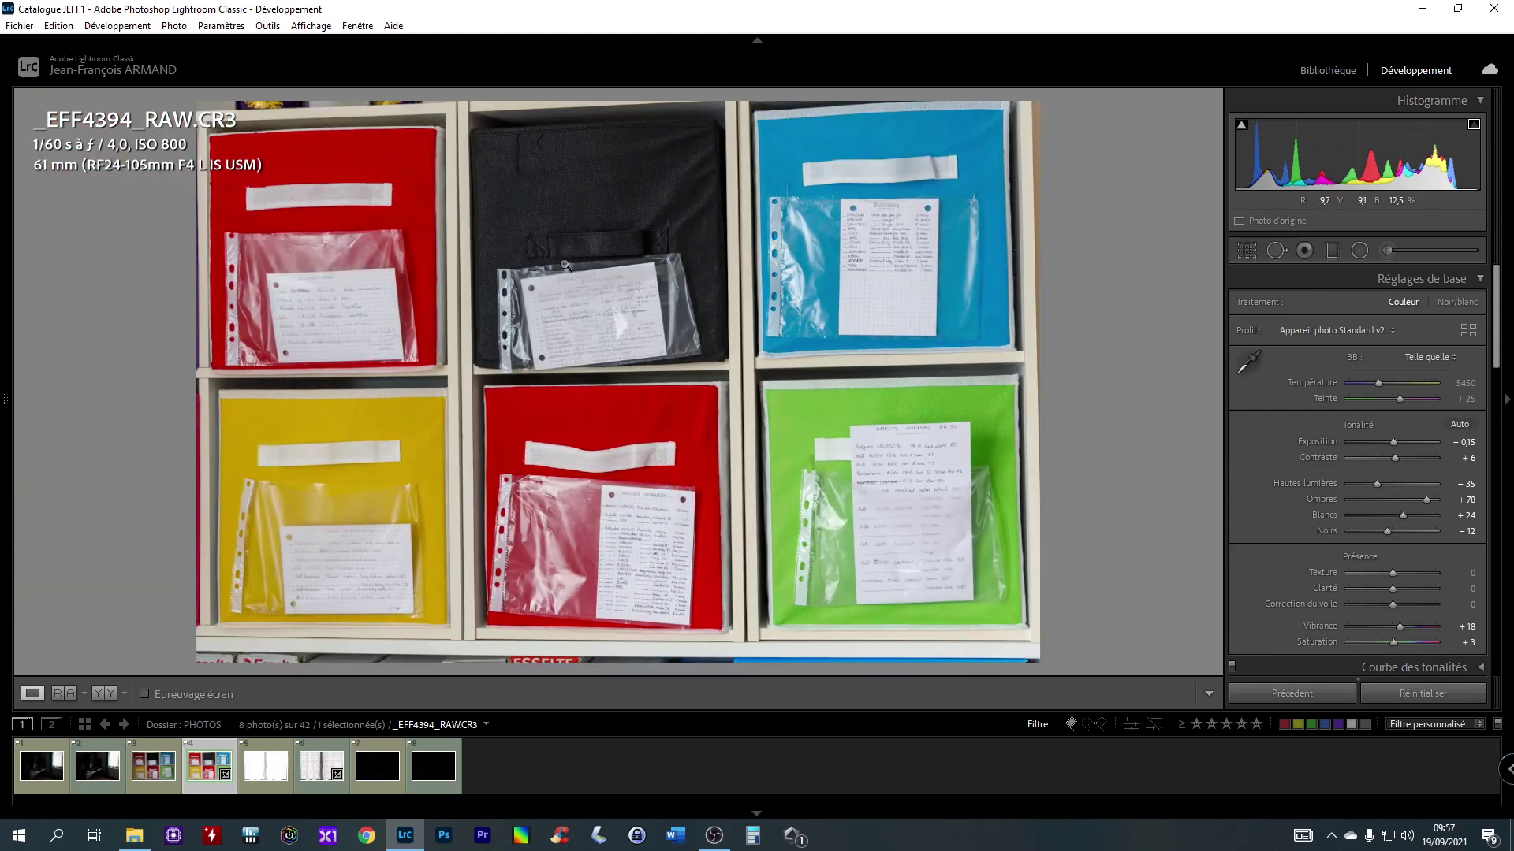
Step: Apply automatic tone correction to _EFF4394_JPEG.JPG and examine the green and black boxes up close
click(154, 744)
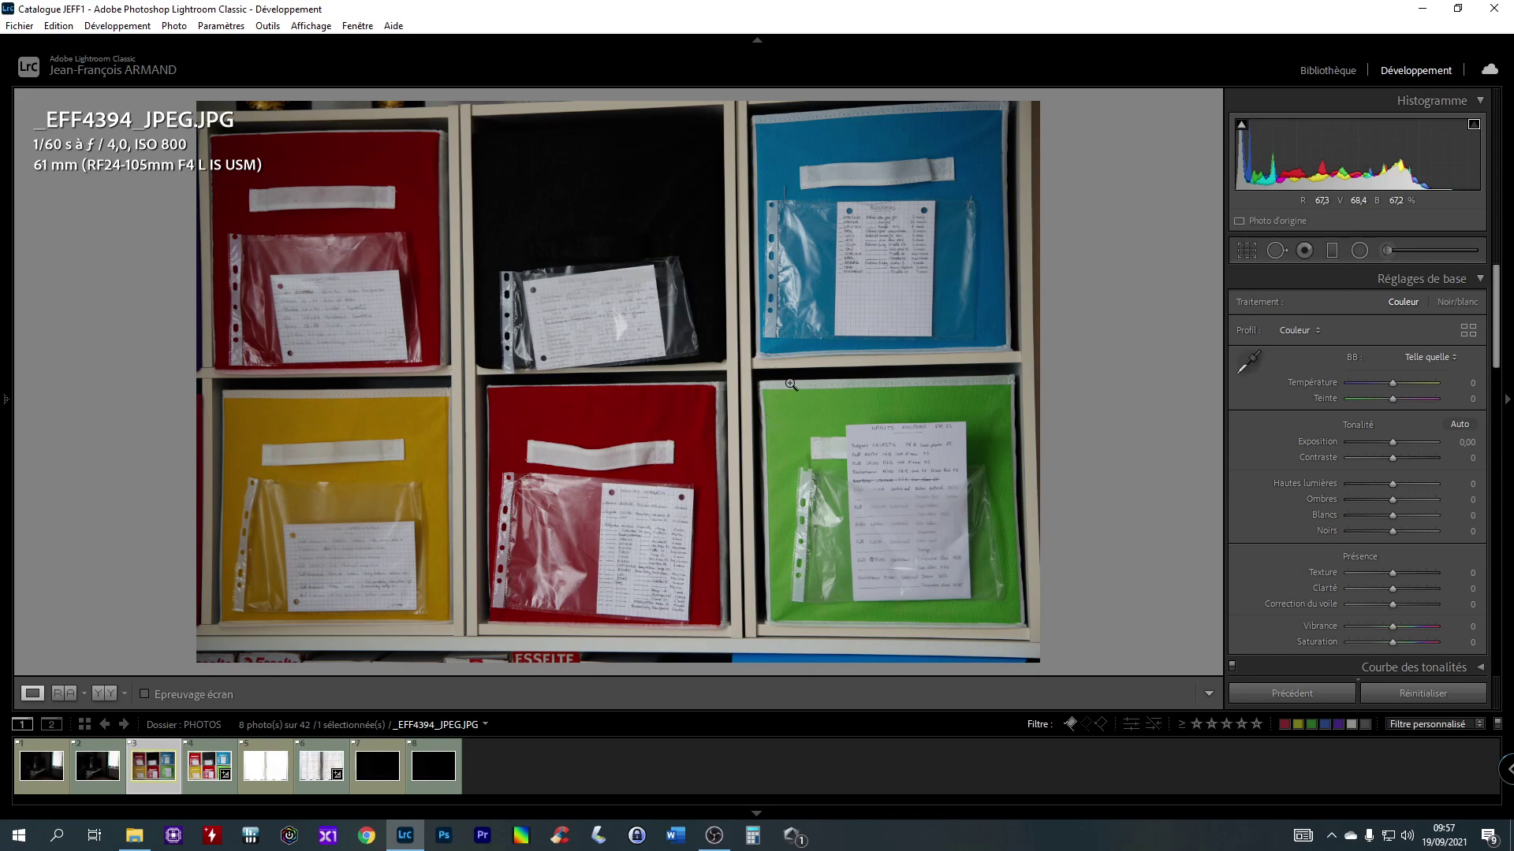
click(1459, 424)
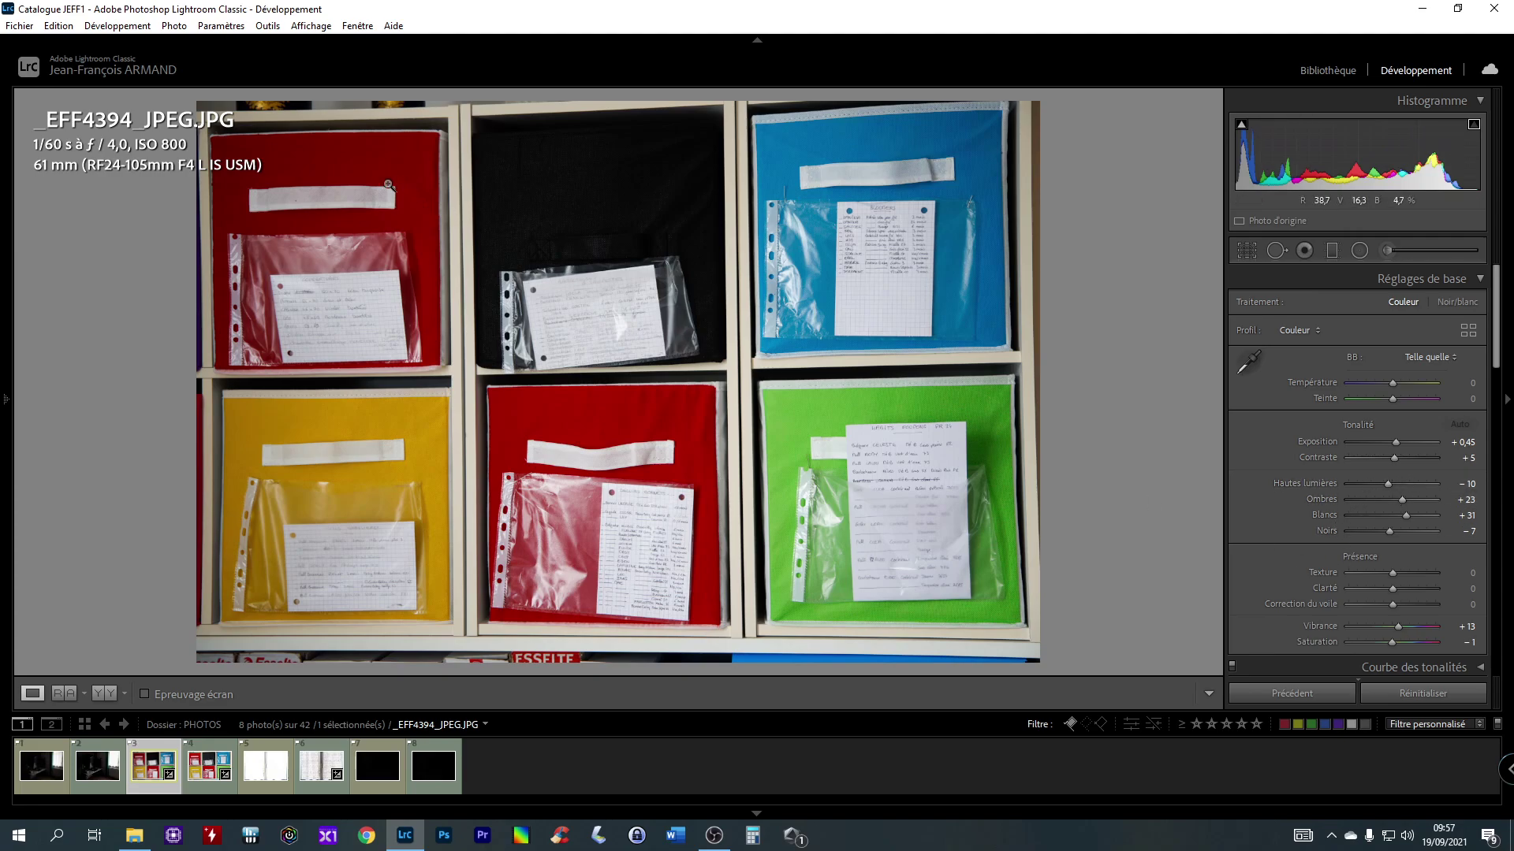
click(811, 298)
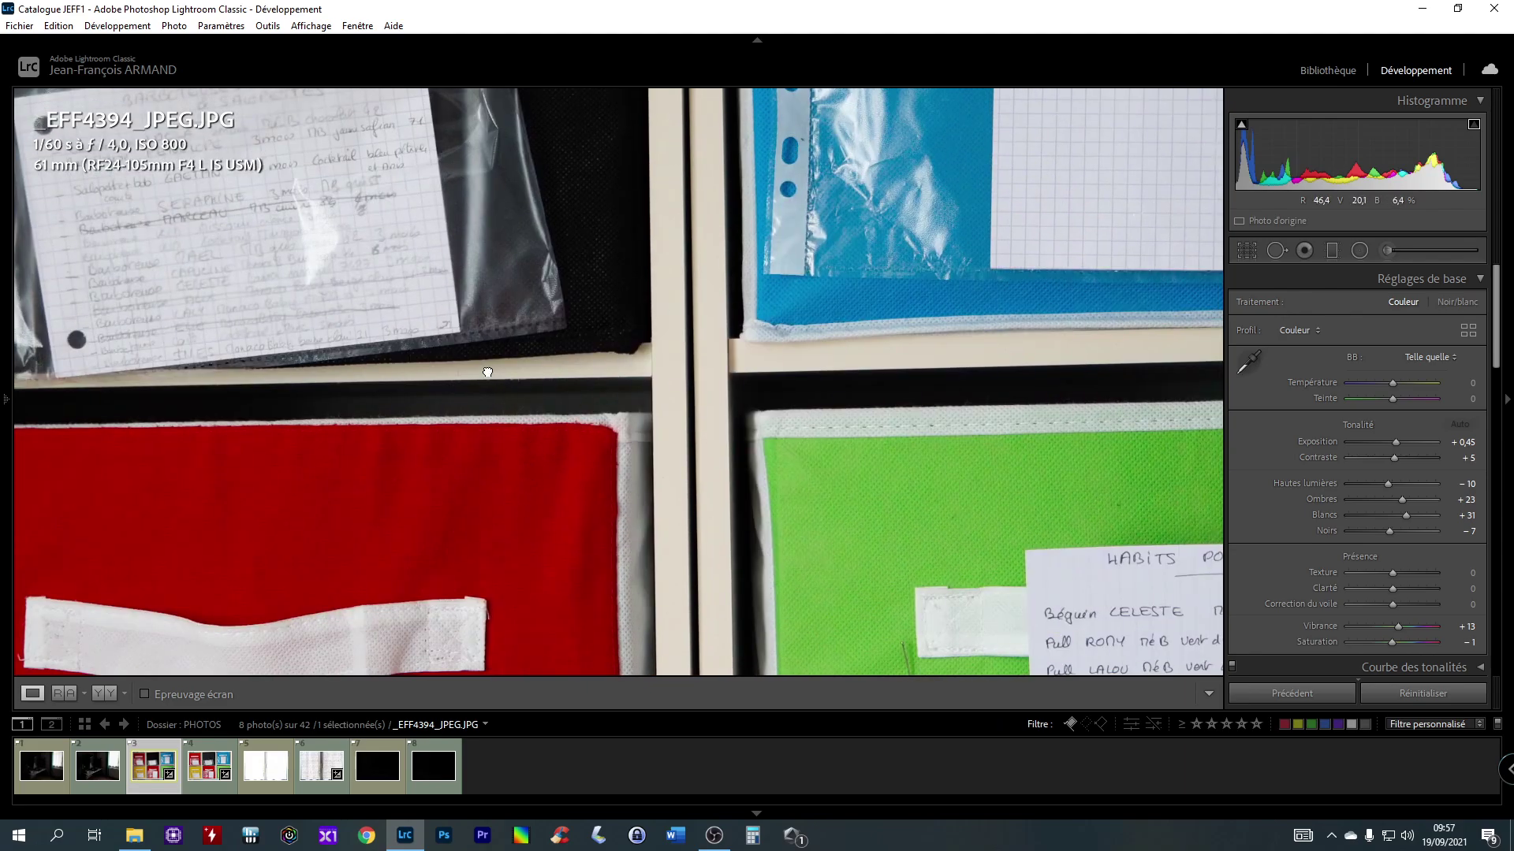
drag(489, 372, 358, 273)
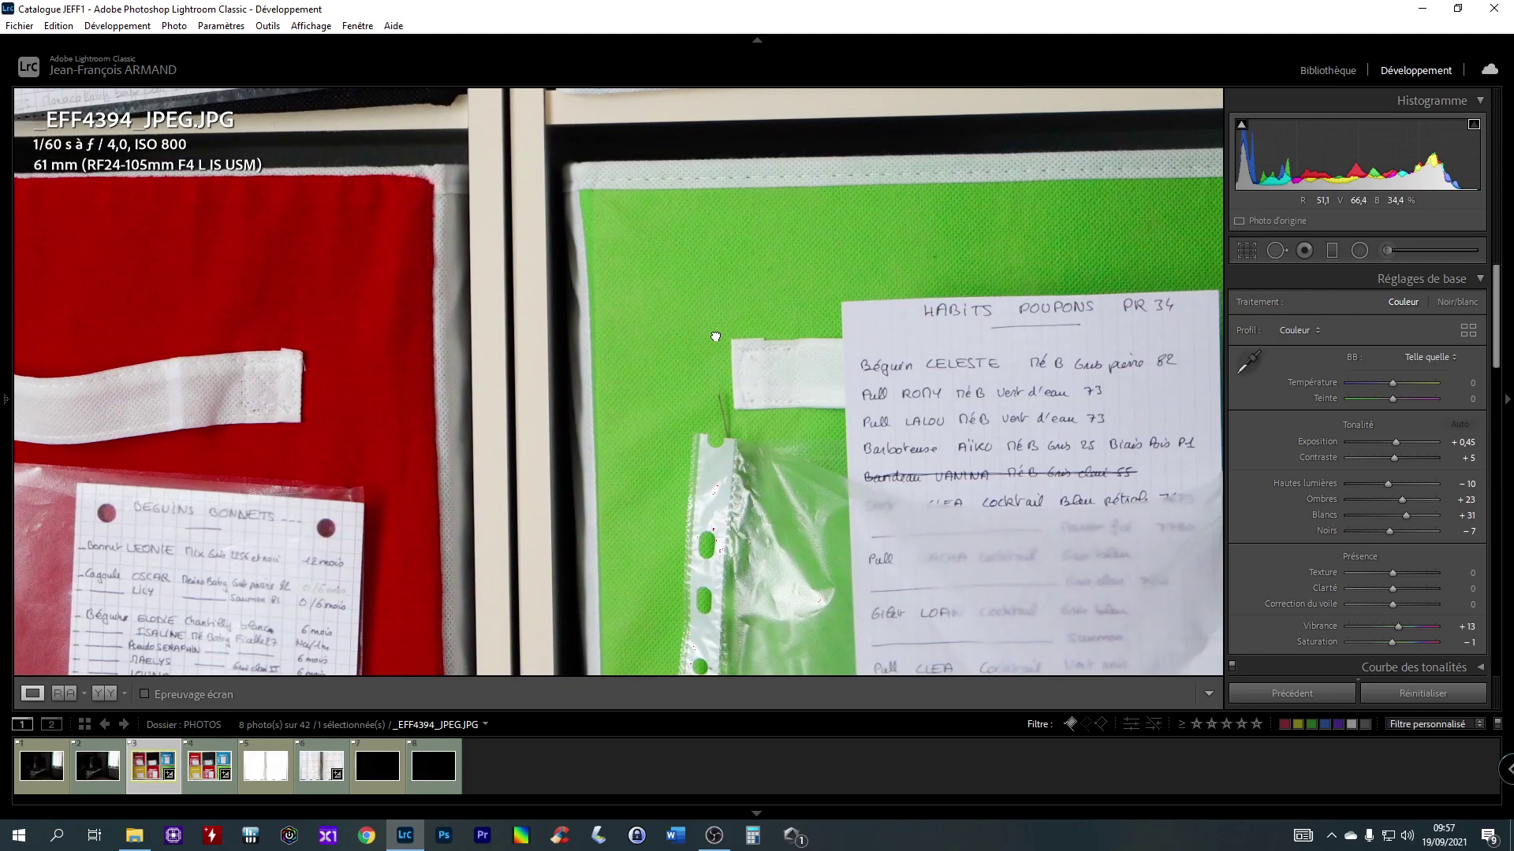
drag(715, 336, 615, 409)
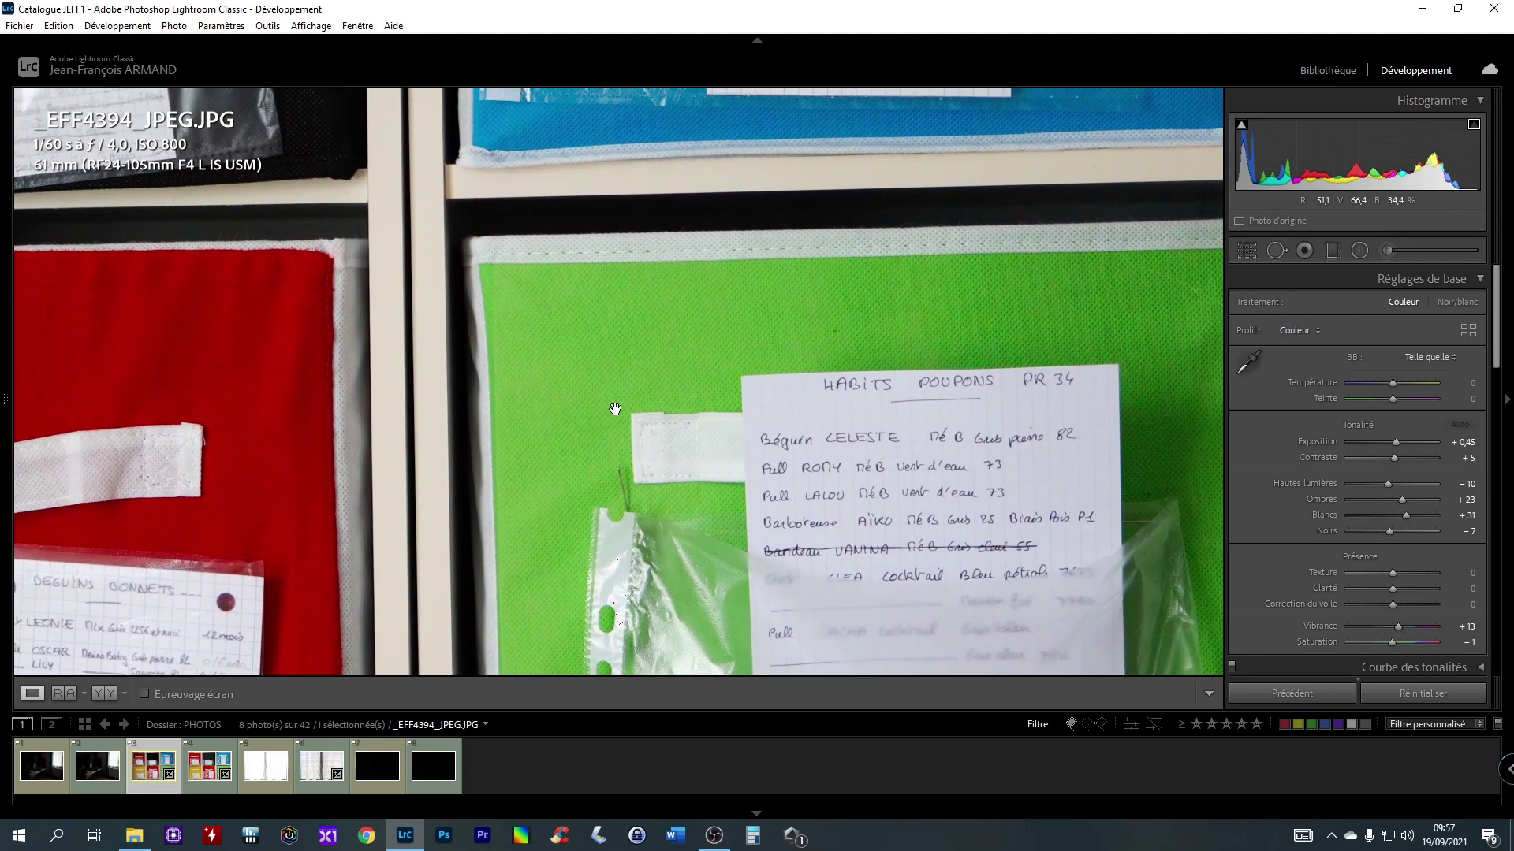
drag(557, 354, 729, 440)
click(552, 347)
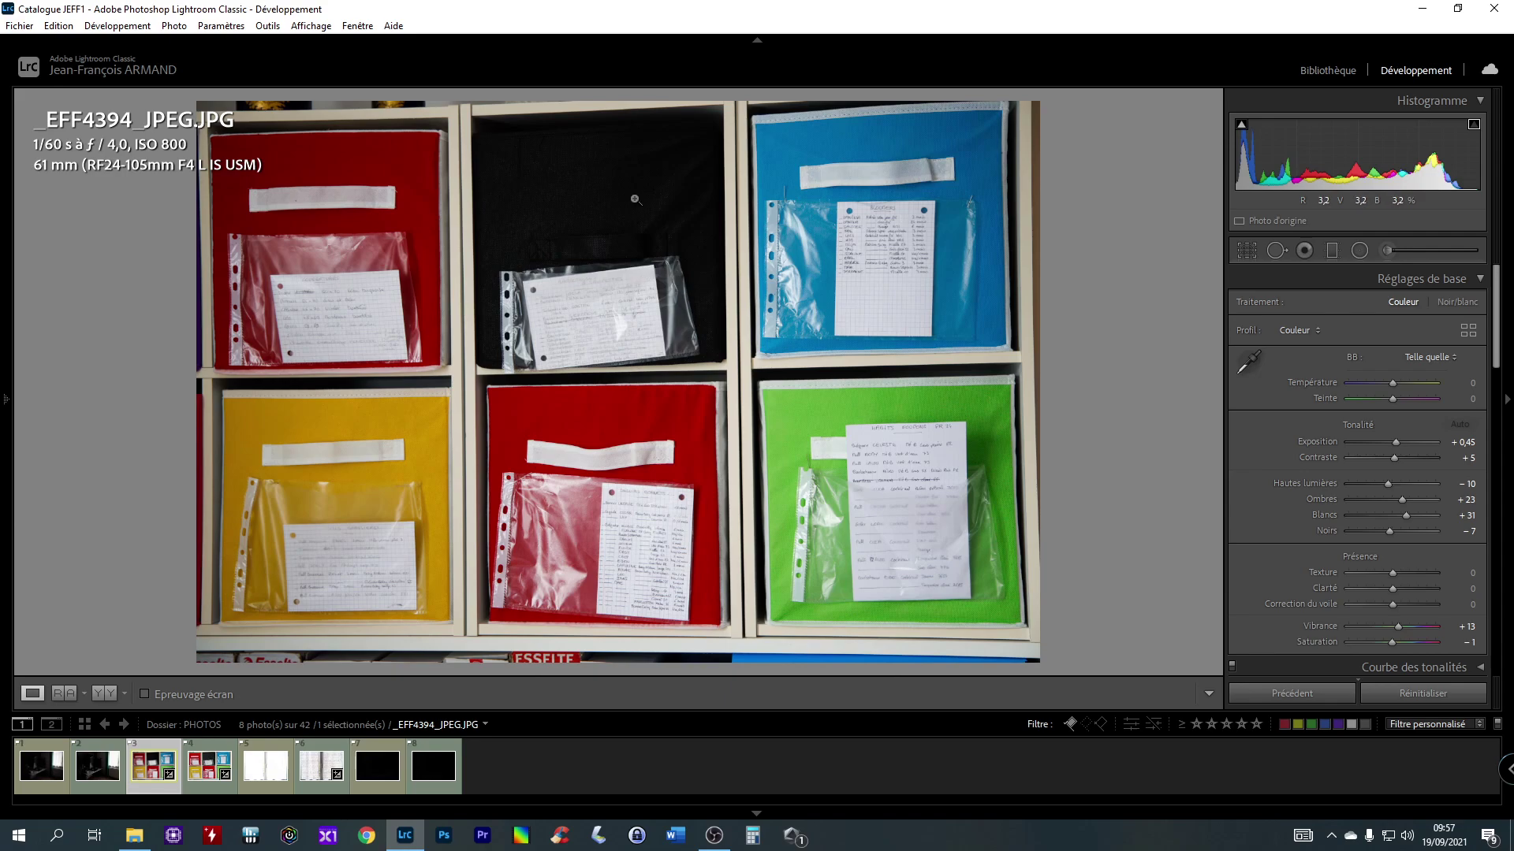
mouse_move(1242, 128)
click(581, 188)
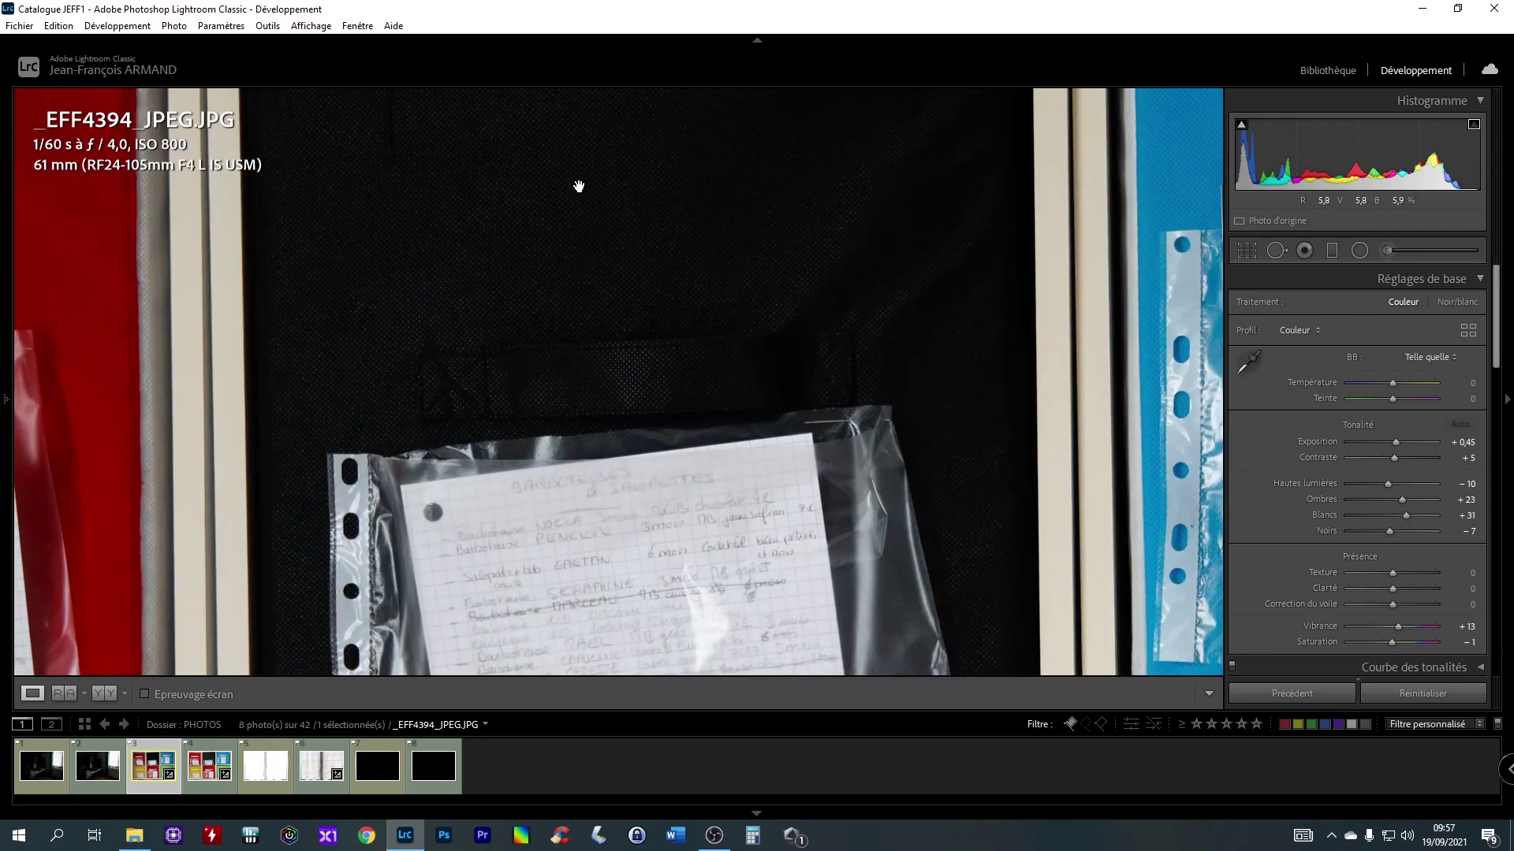
click(542, 367)
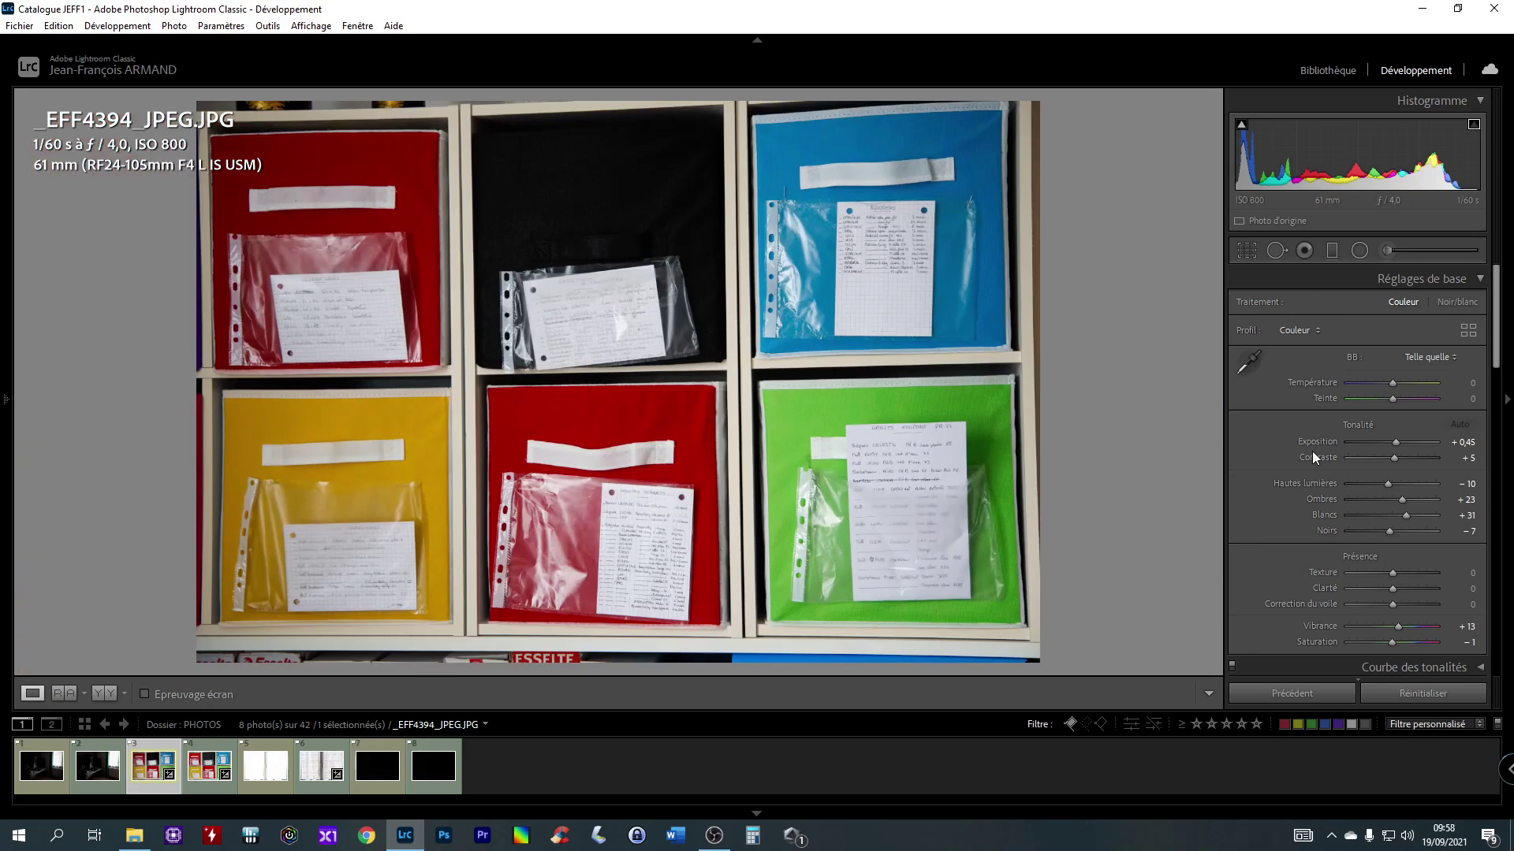
Step: Set the JPEG photo's shadows to +73 and inspect the black box's fabric up close
drag(1402, 504, 1422, 500)
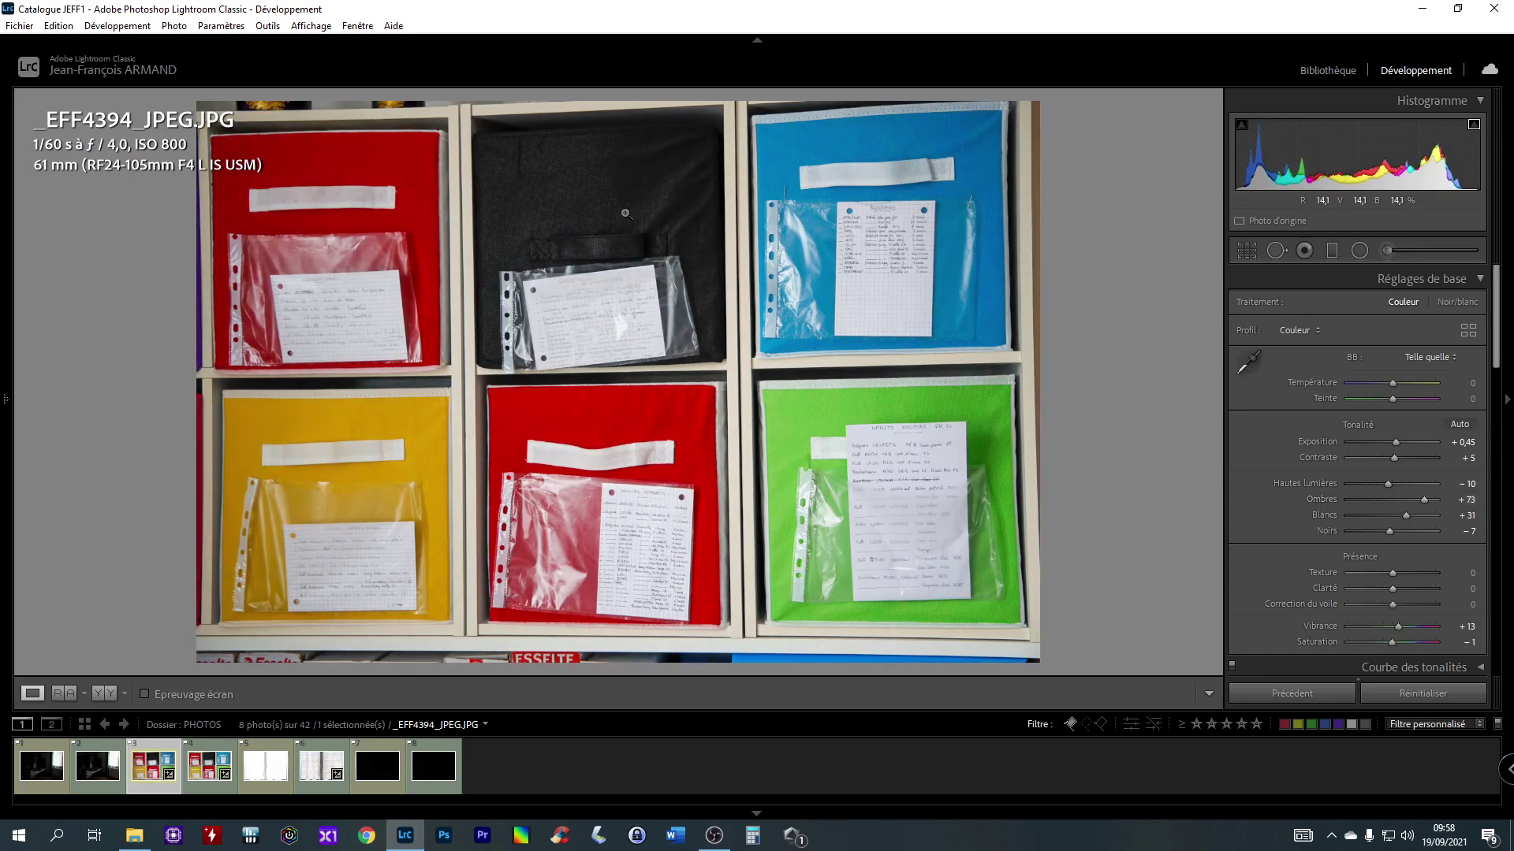
drag(608, 216, 564, 470)
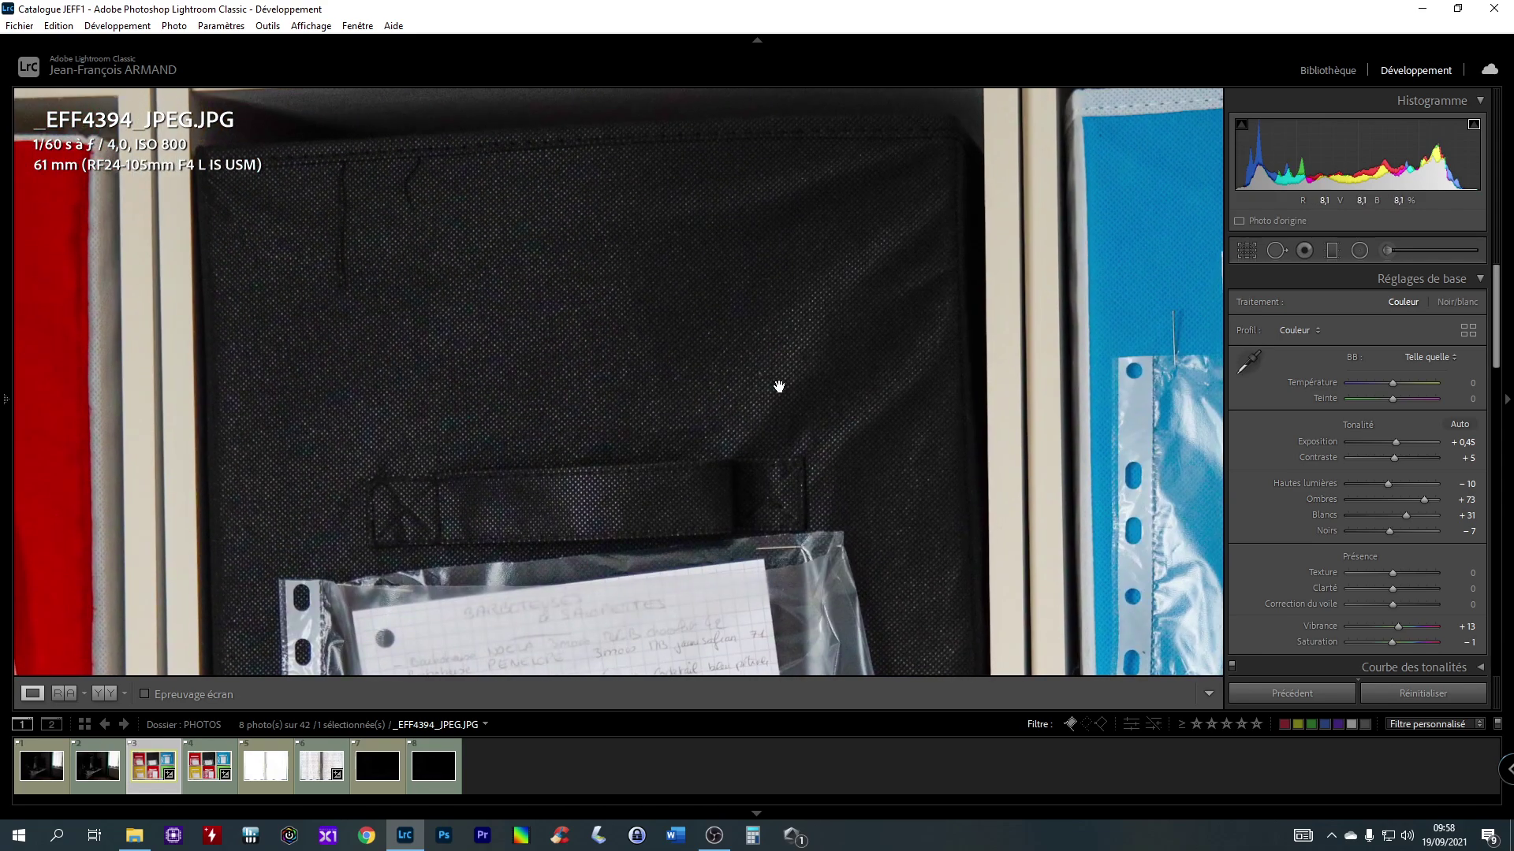
drag(486, 344, 551, 257)
drag(571, 331, 532, 255)
click(532, 255)
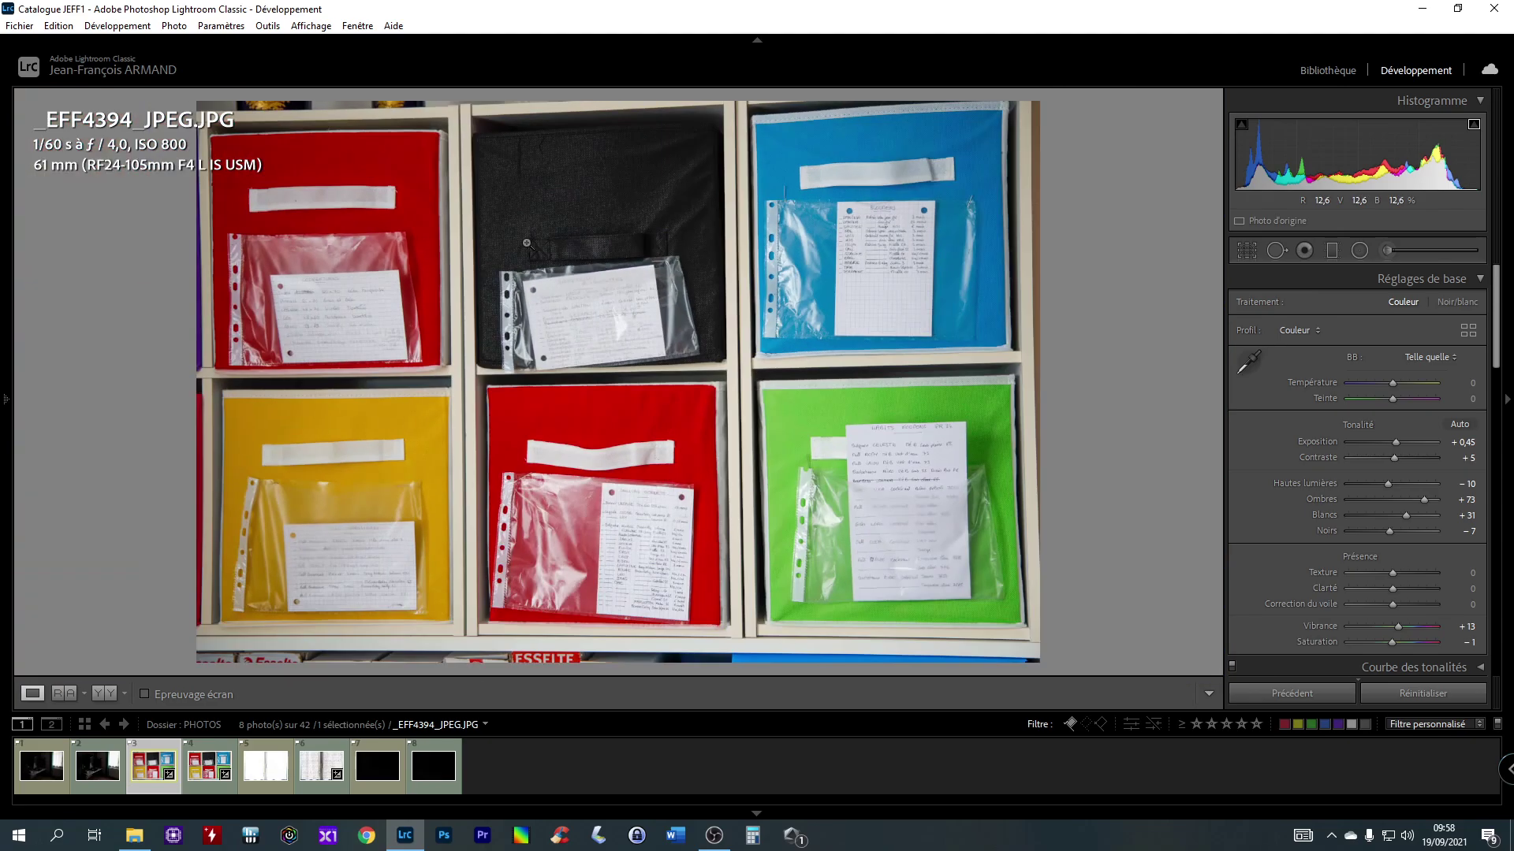
Step: Compare the adjusted RAW and JPEG versions of _EFF4394, examining the black box and its label sheet in the JPEG
click(205, 749)
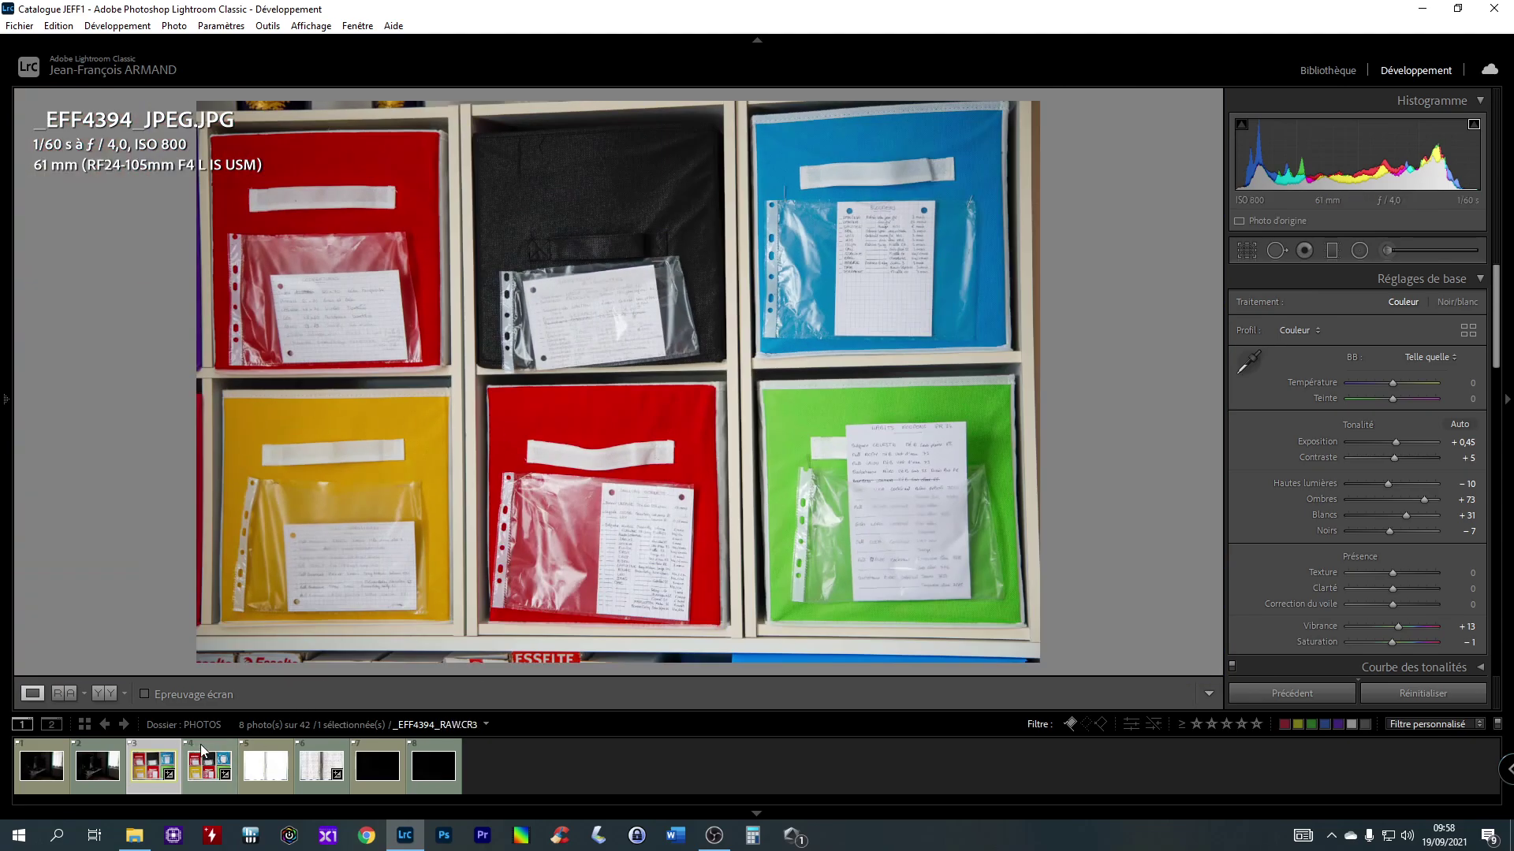
click(167, 753)
click(207, 751)
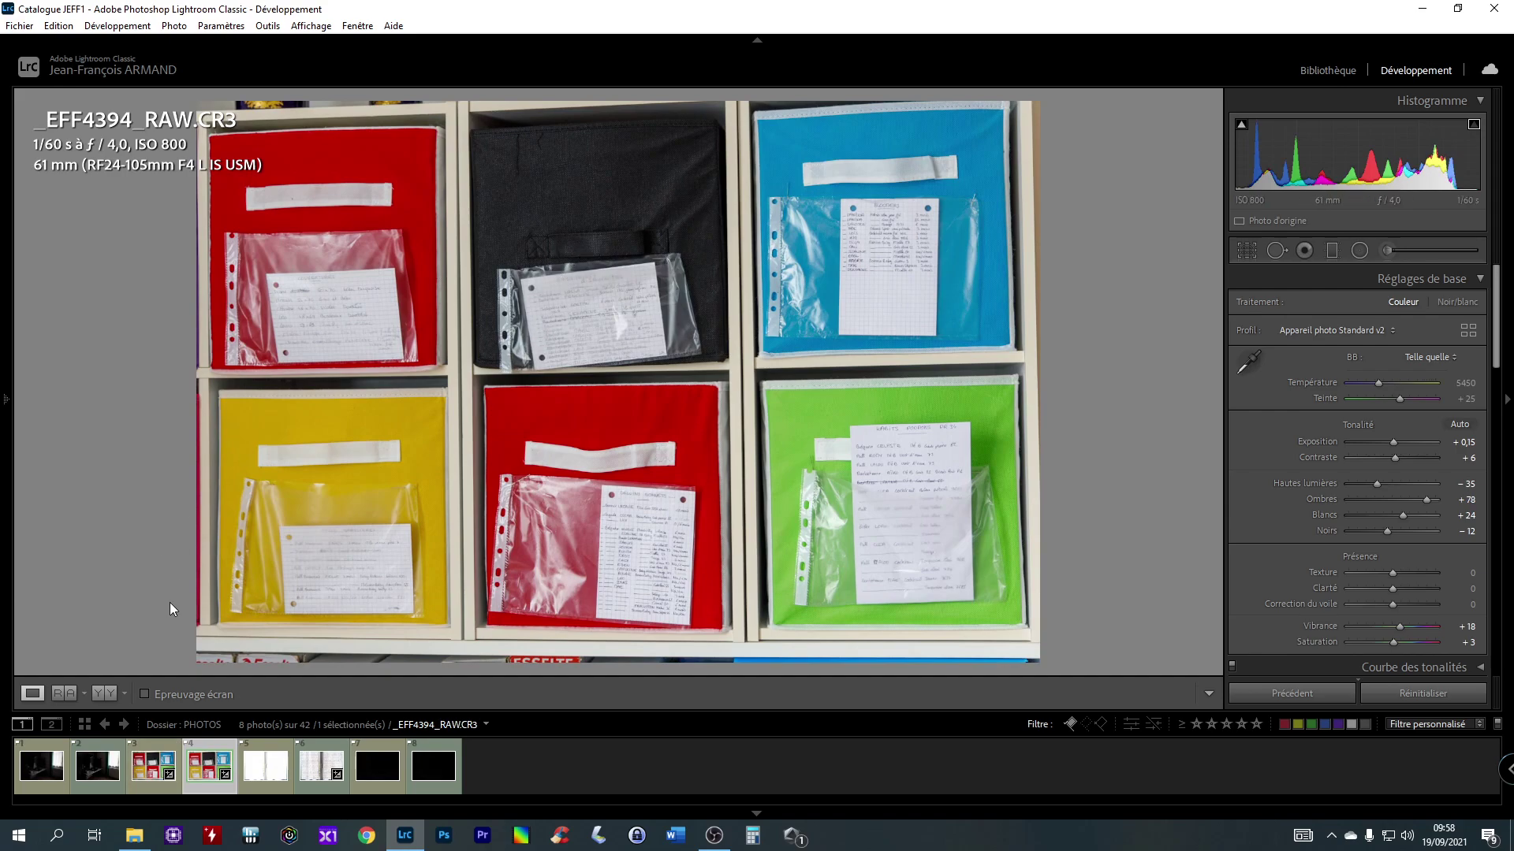
click(153, 745)
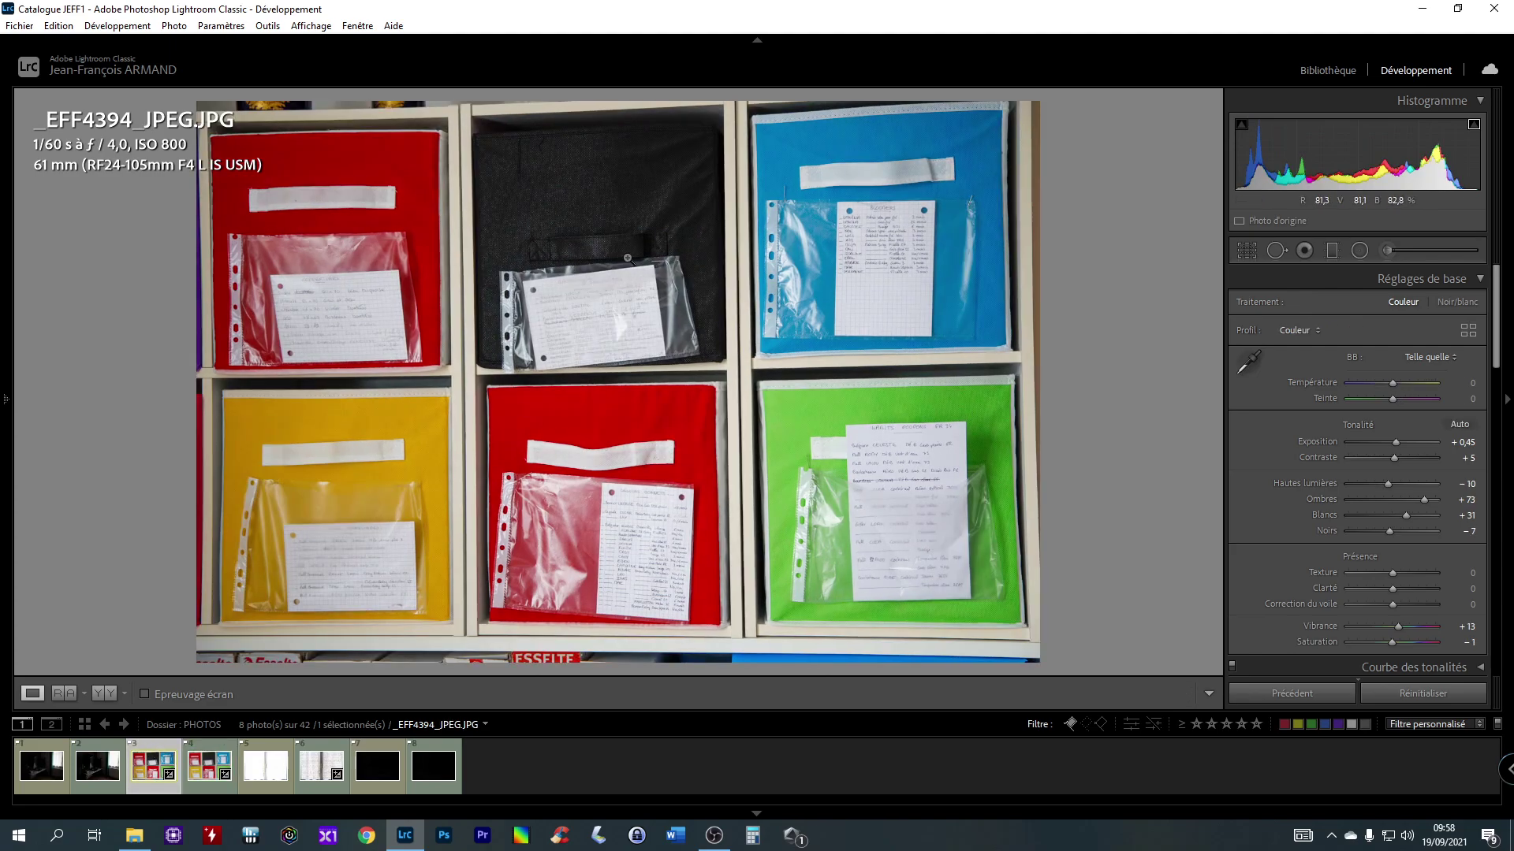
click(628, 258)
drag(626, 253, 714, 517)
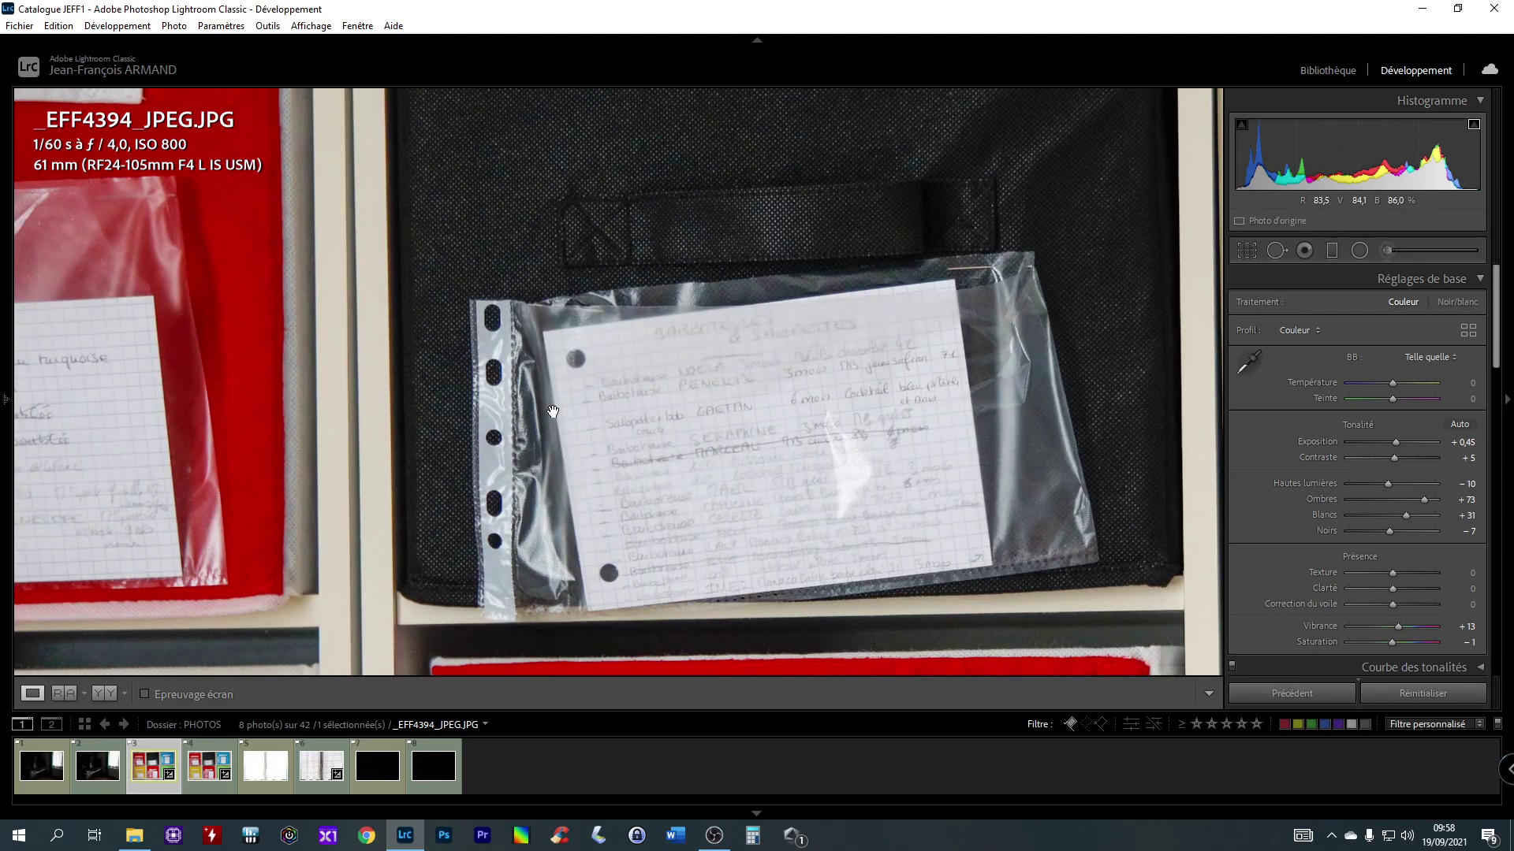
click(553, 412)
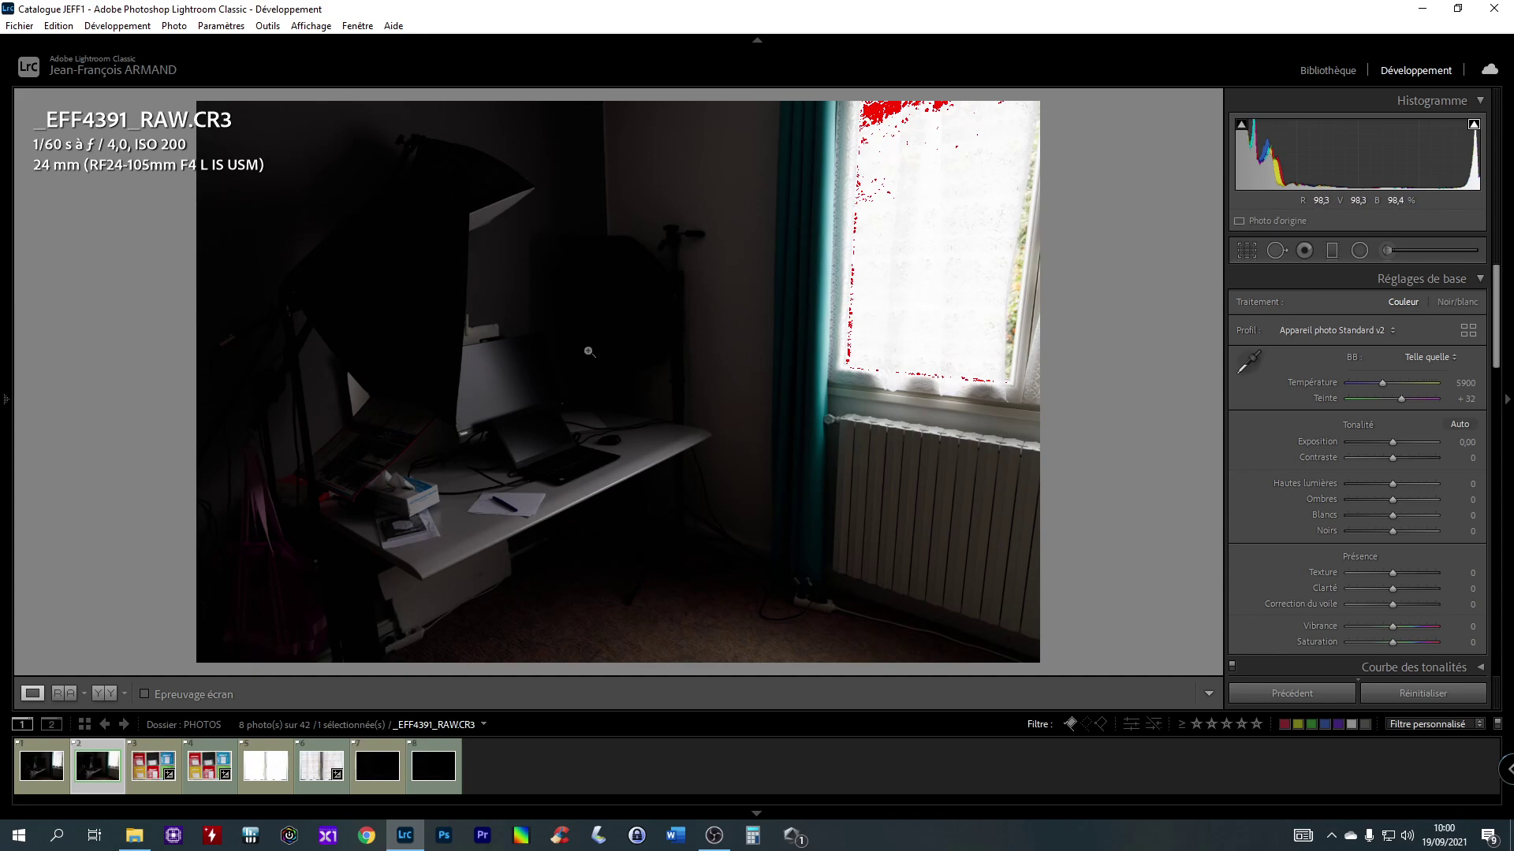
Step: Compare the unedited JPEG and RAW versions of the dark office photo _EFF4391, finishing on the RAW file
click(41, 753)
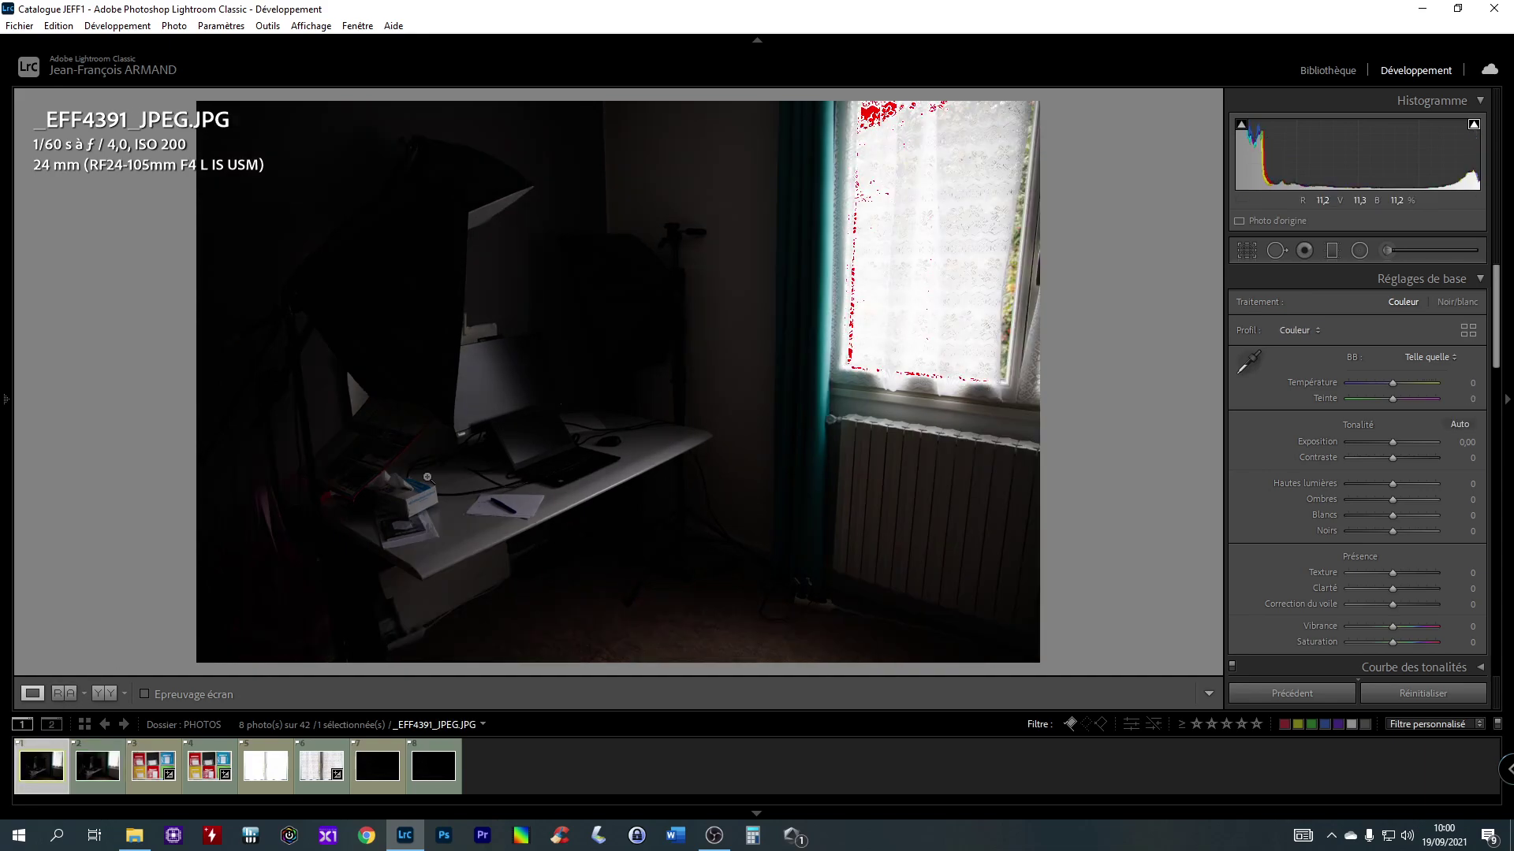
click(108, 752)
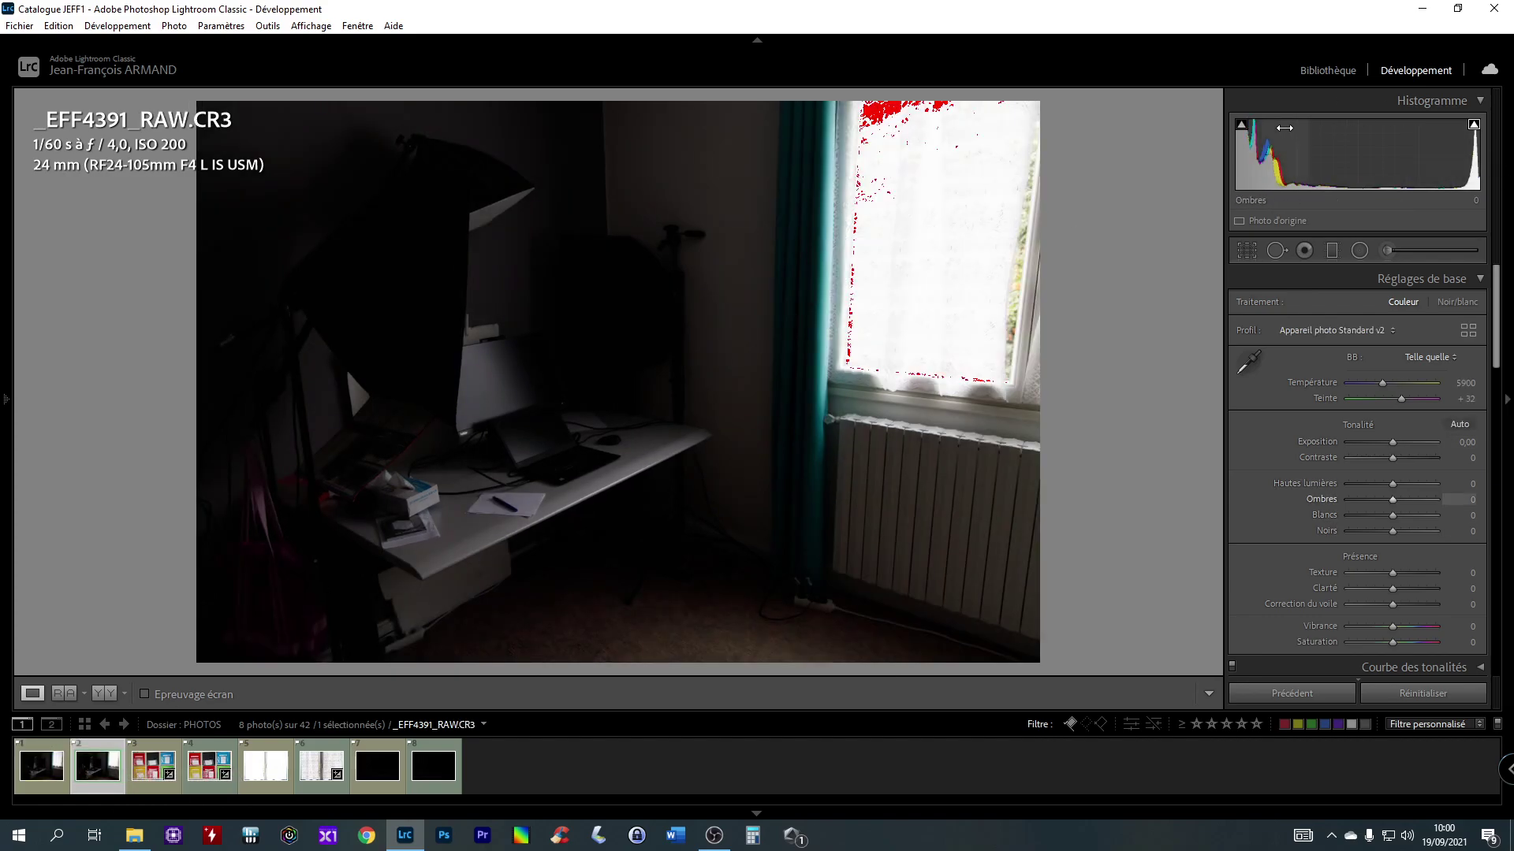
click(50, 749)
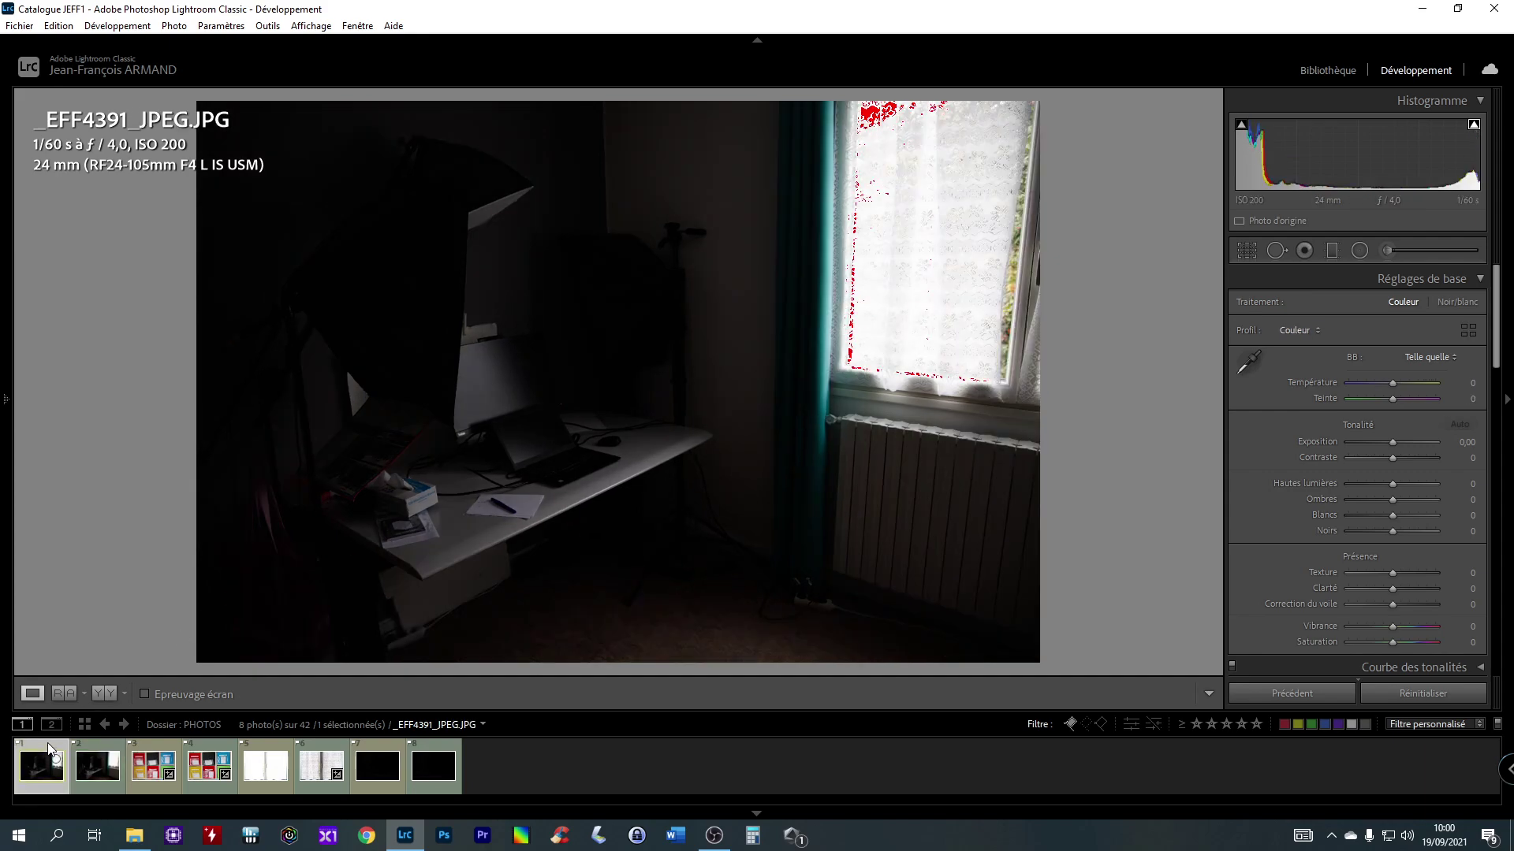
key(Right)
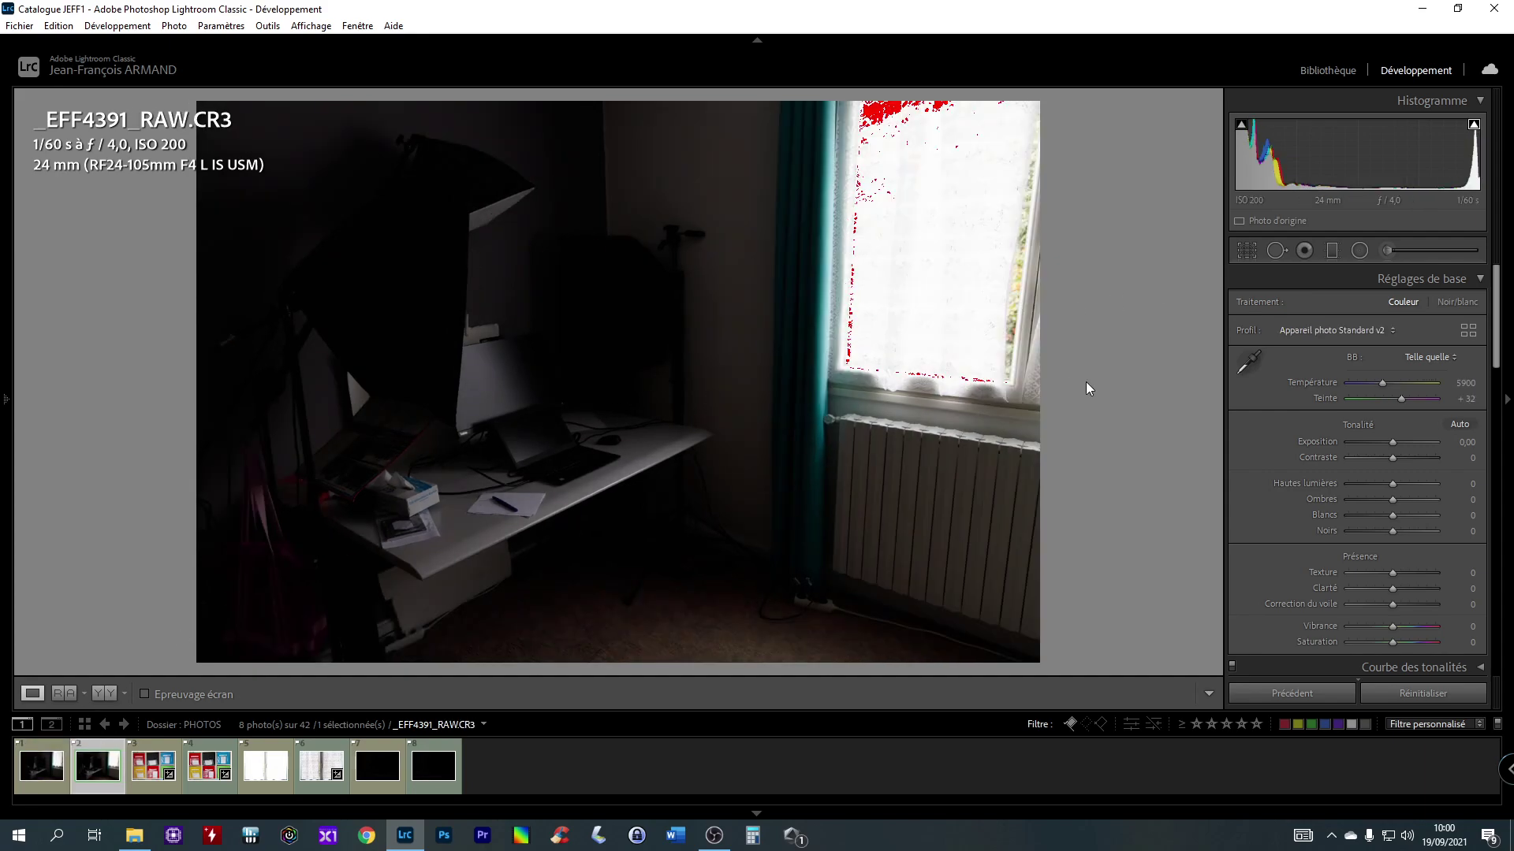
Step: Apply automatic tone correction to _EFF4391_RAW.CR3 and compare the before and after versions side by side
click(1460, 426)
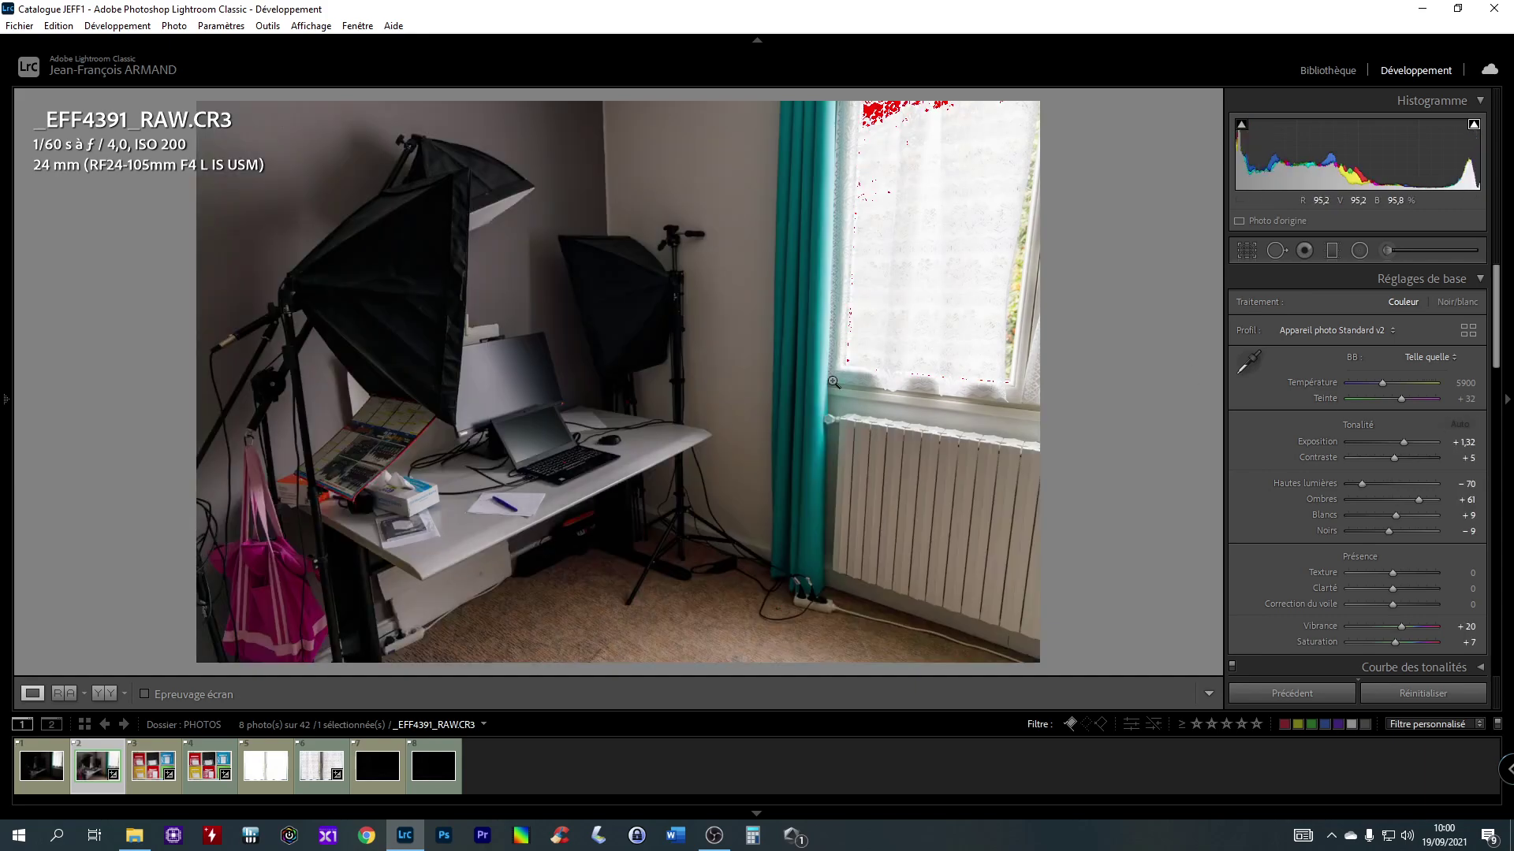
click(102, 692)
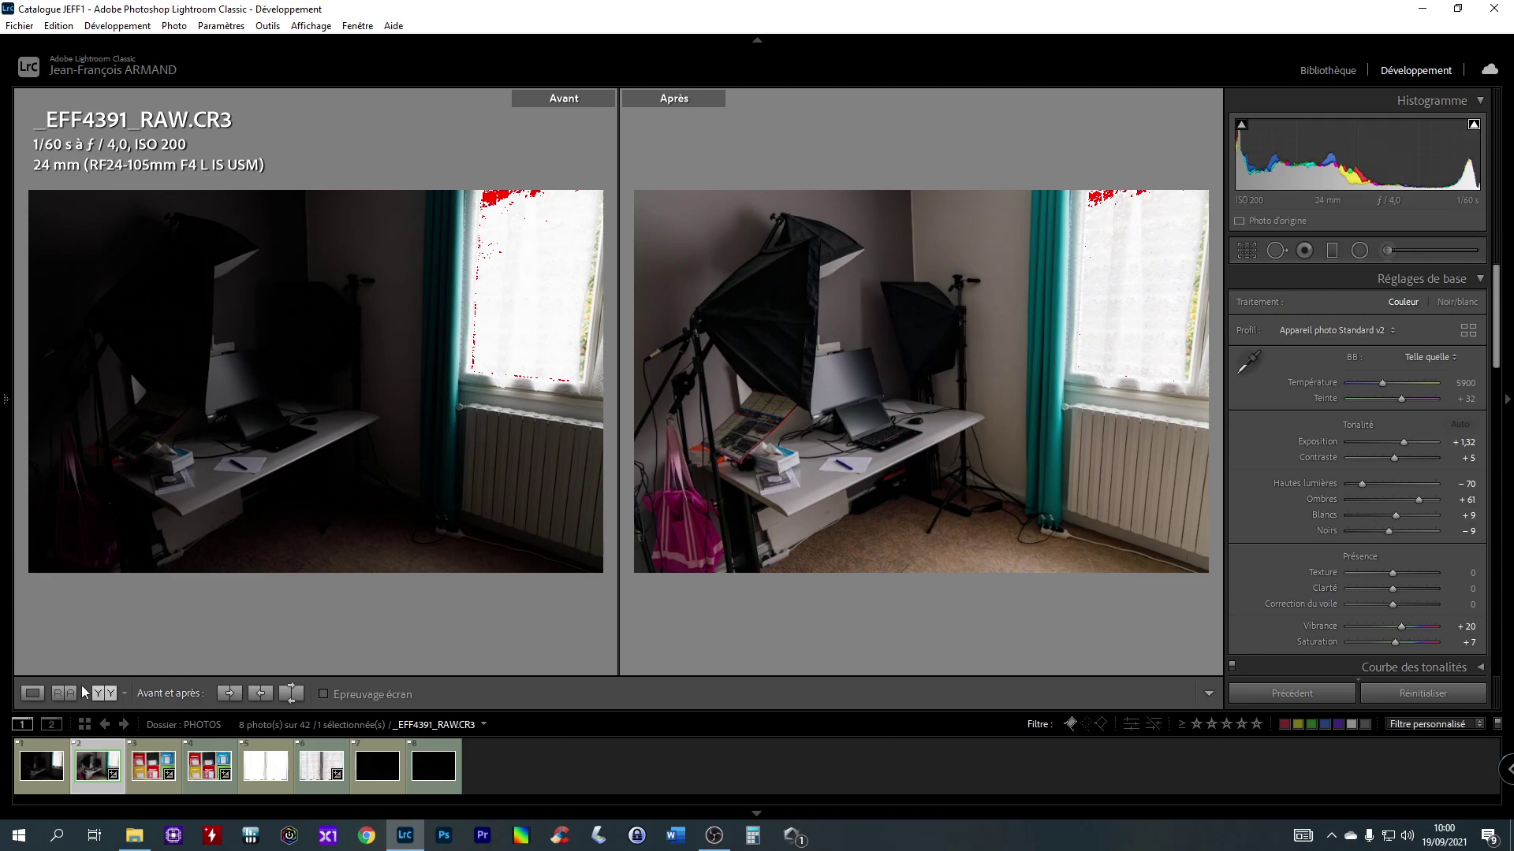
click(32, 693)
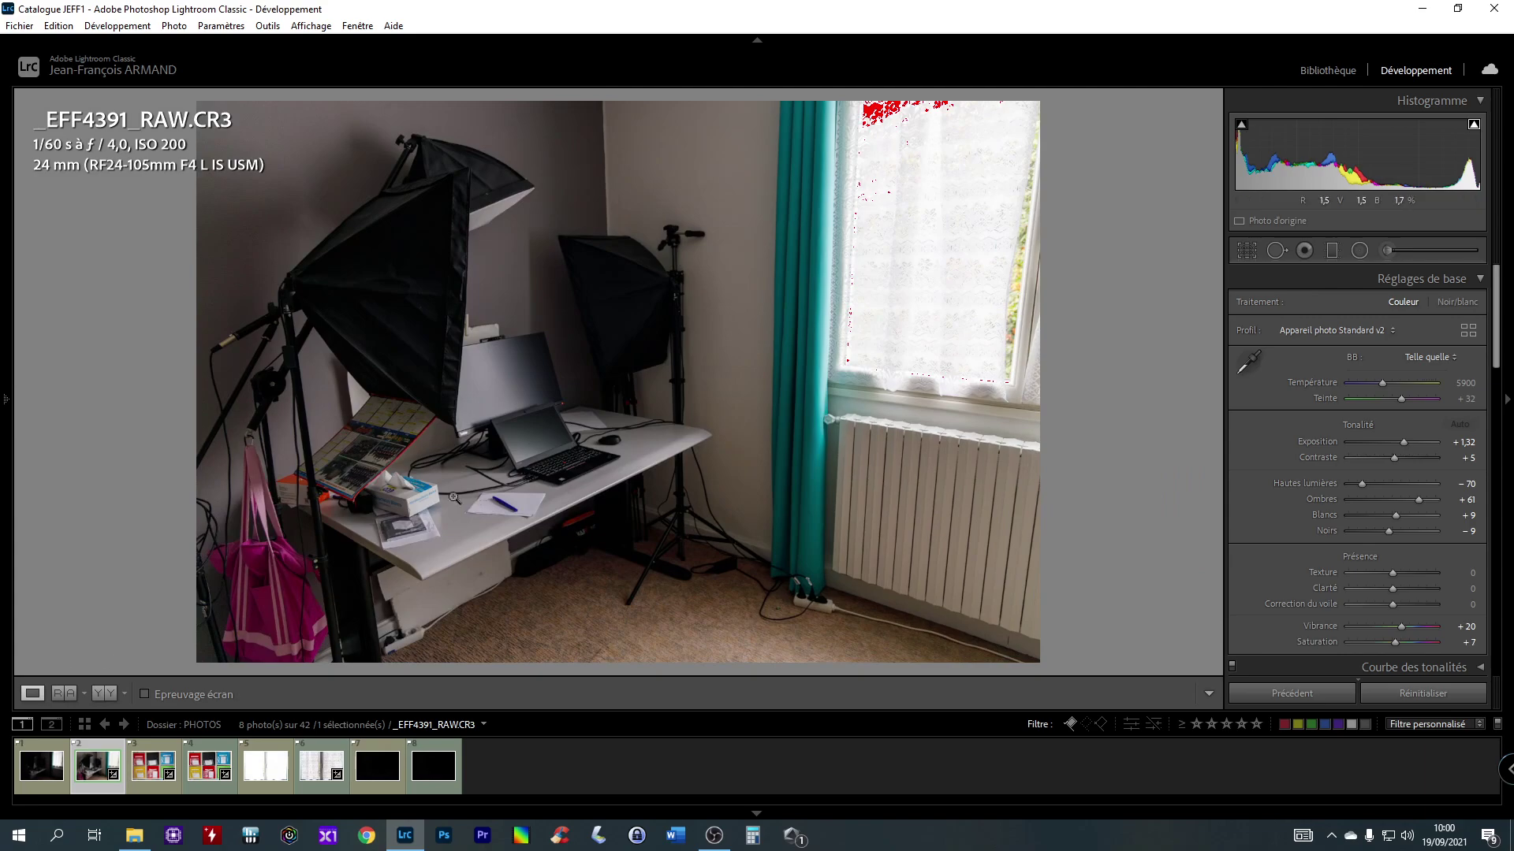
Step: Set the office RAW photo's shadows to +86 and check the detail in the black softbox beside the curtain
click(597, 298)
drag(618, 277, 663, 343)
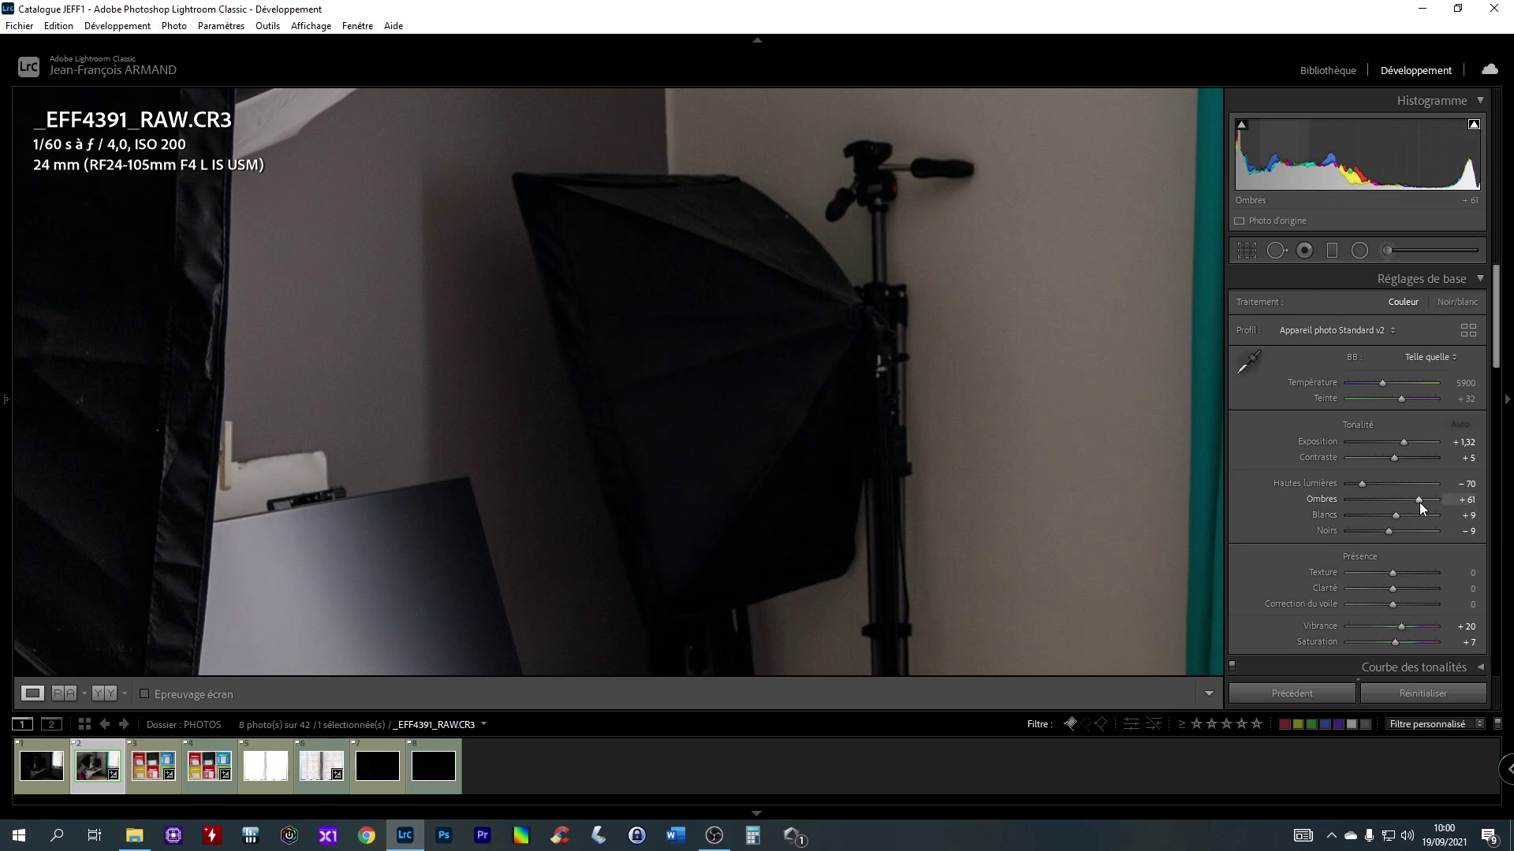
drag(1419, 503, 1432, 500)
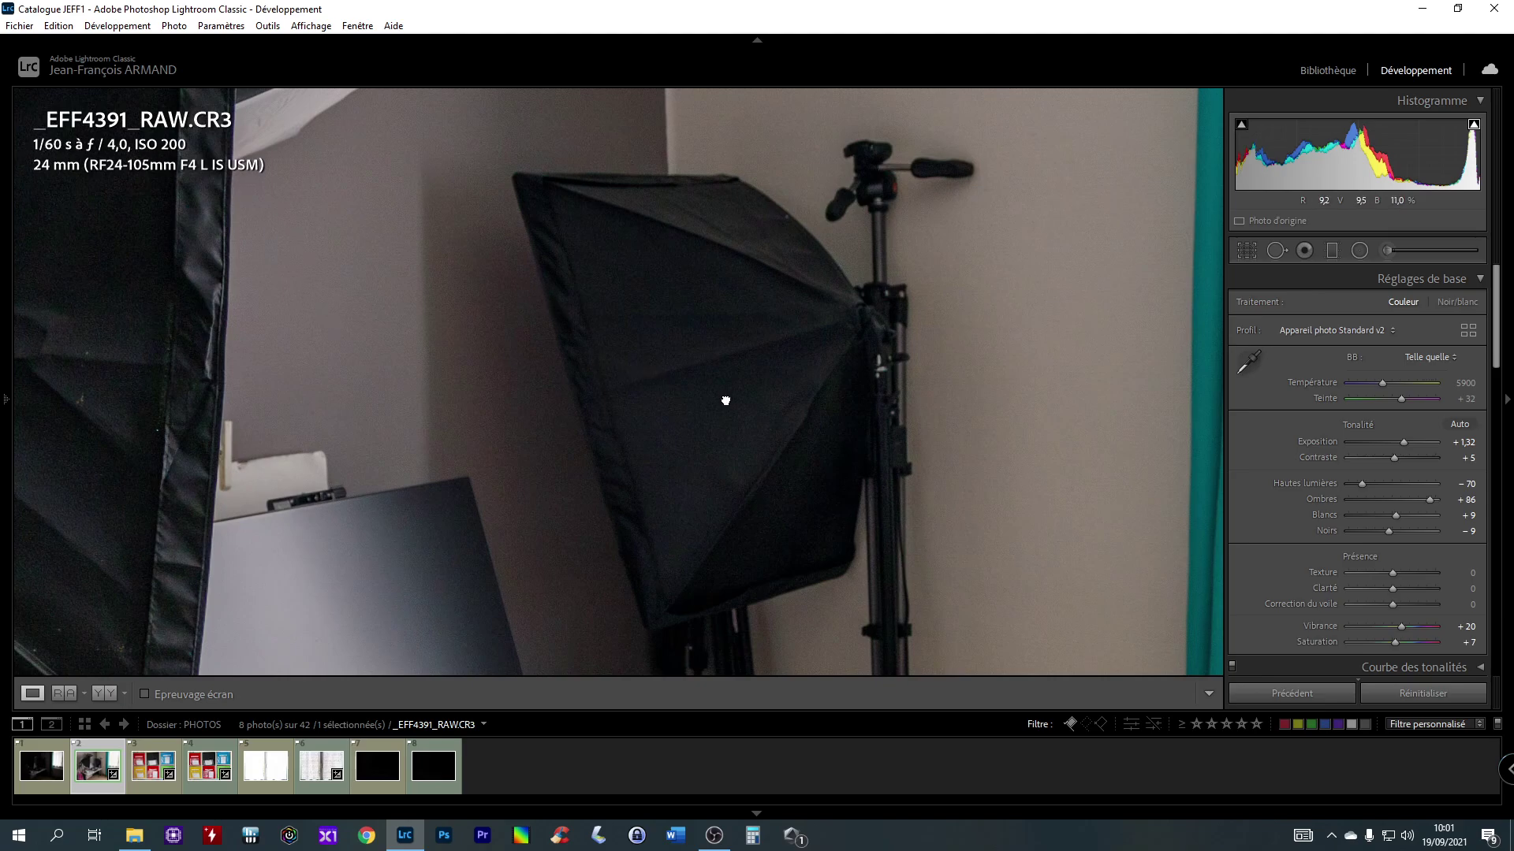
drag(723, 399, 834, 302)
click(820, 325)
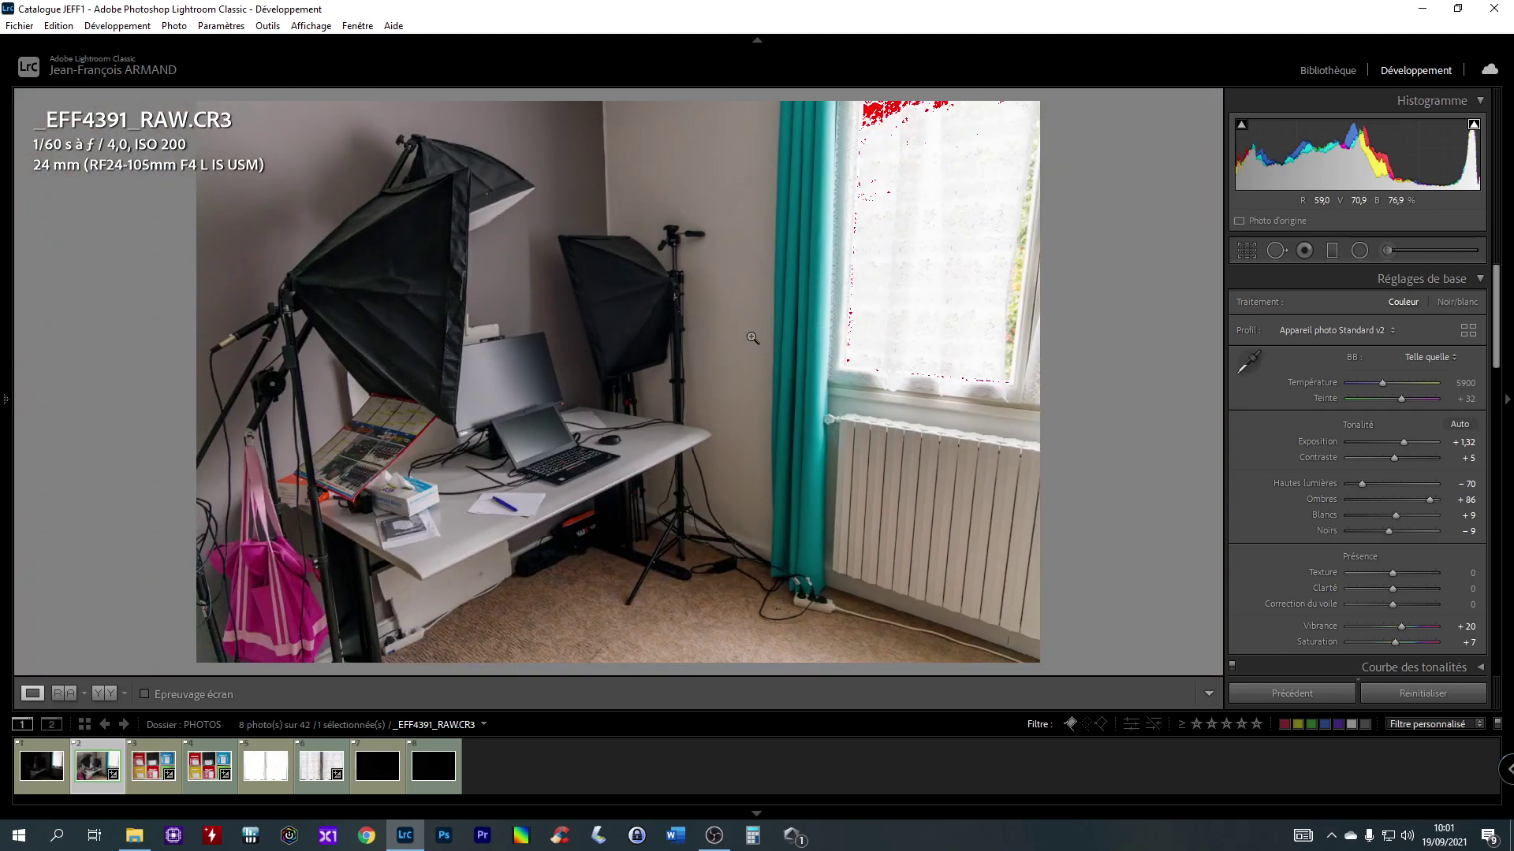
Step: Examine the shadow detail around the softboxes and computer screen in the office RAW photo up close
click(621, 310)
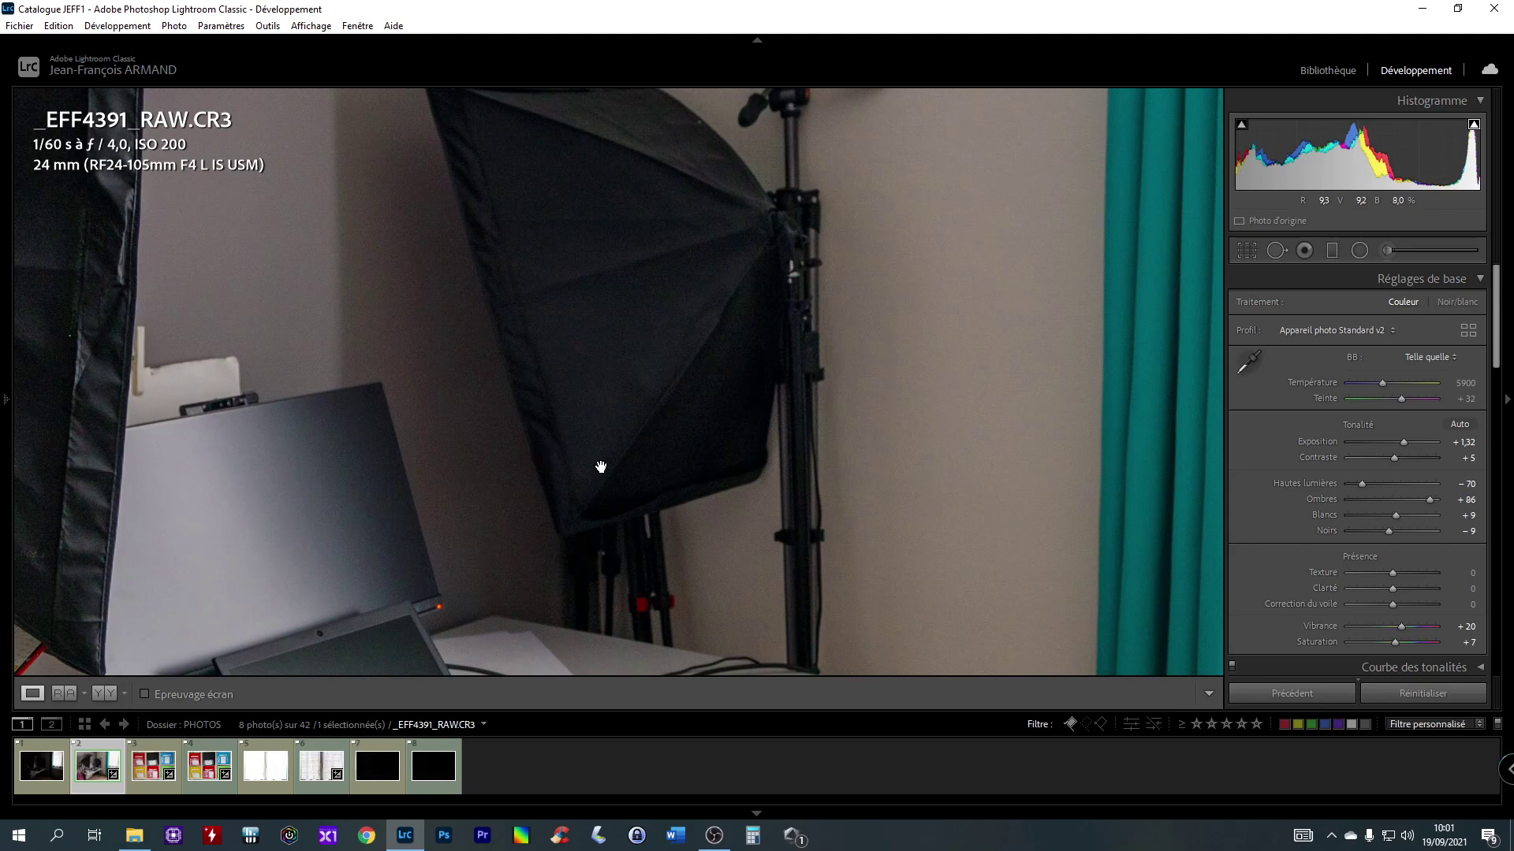
drag(446, 422, 581, 392)
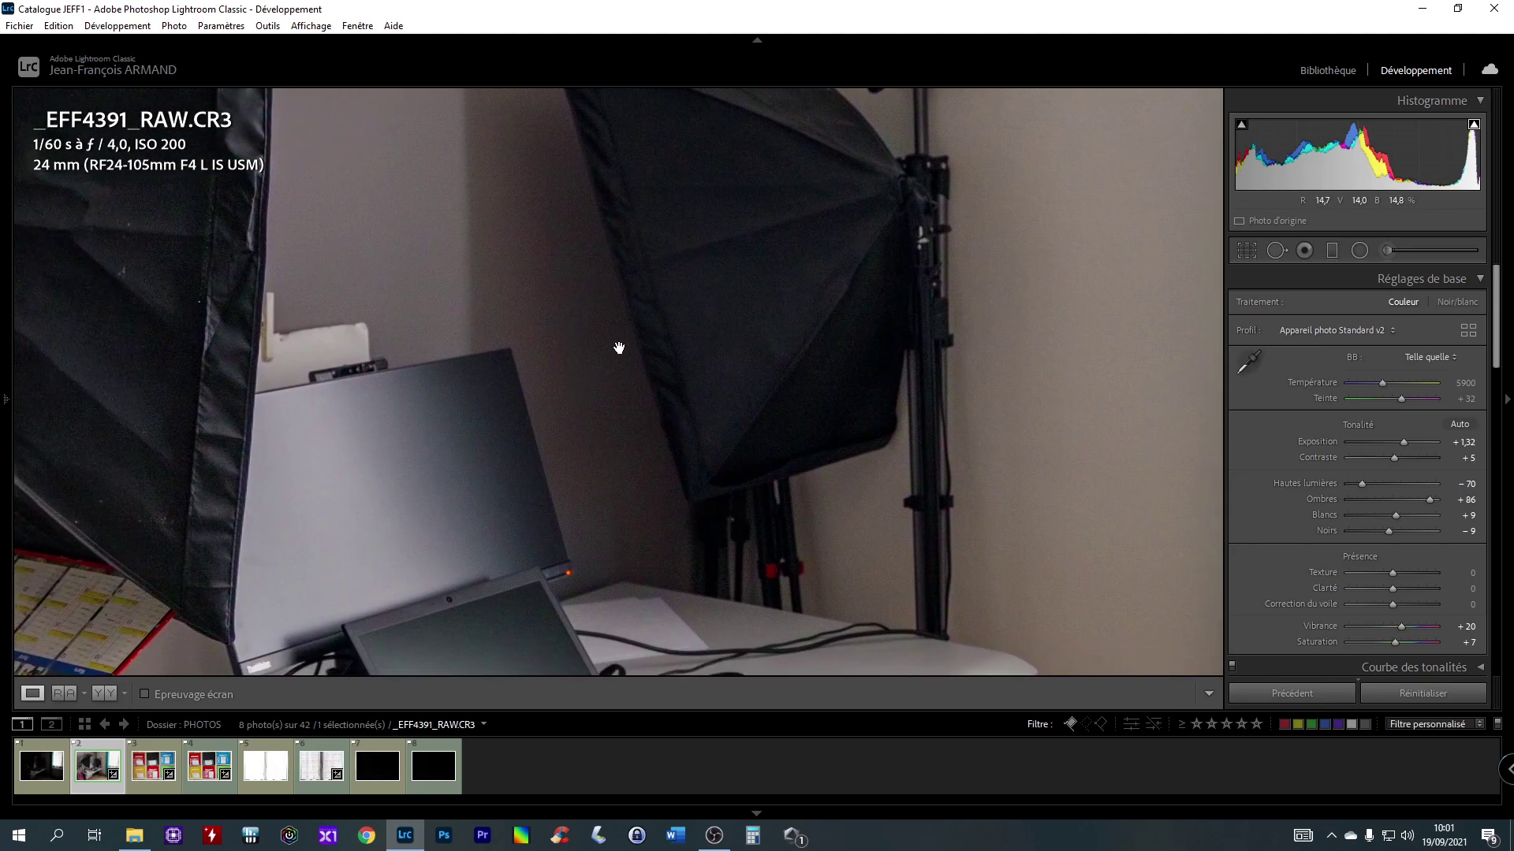
drag(743, 300, 692, 358)
click(692, 359)
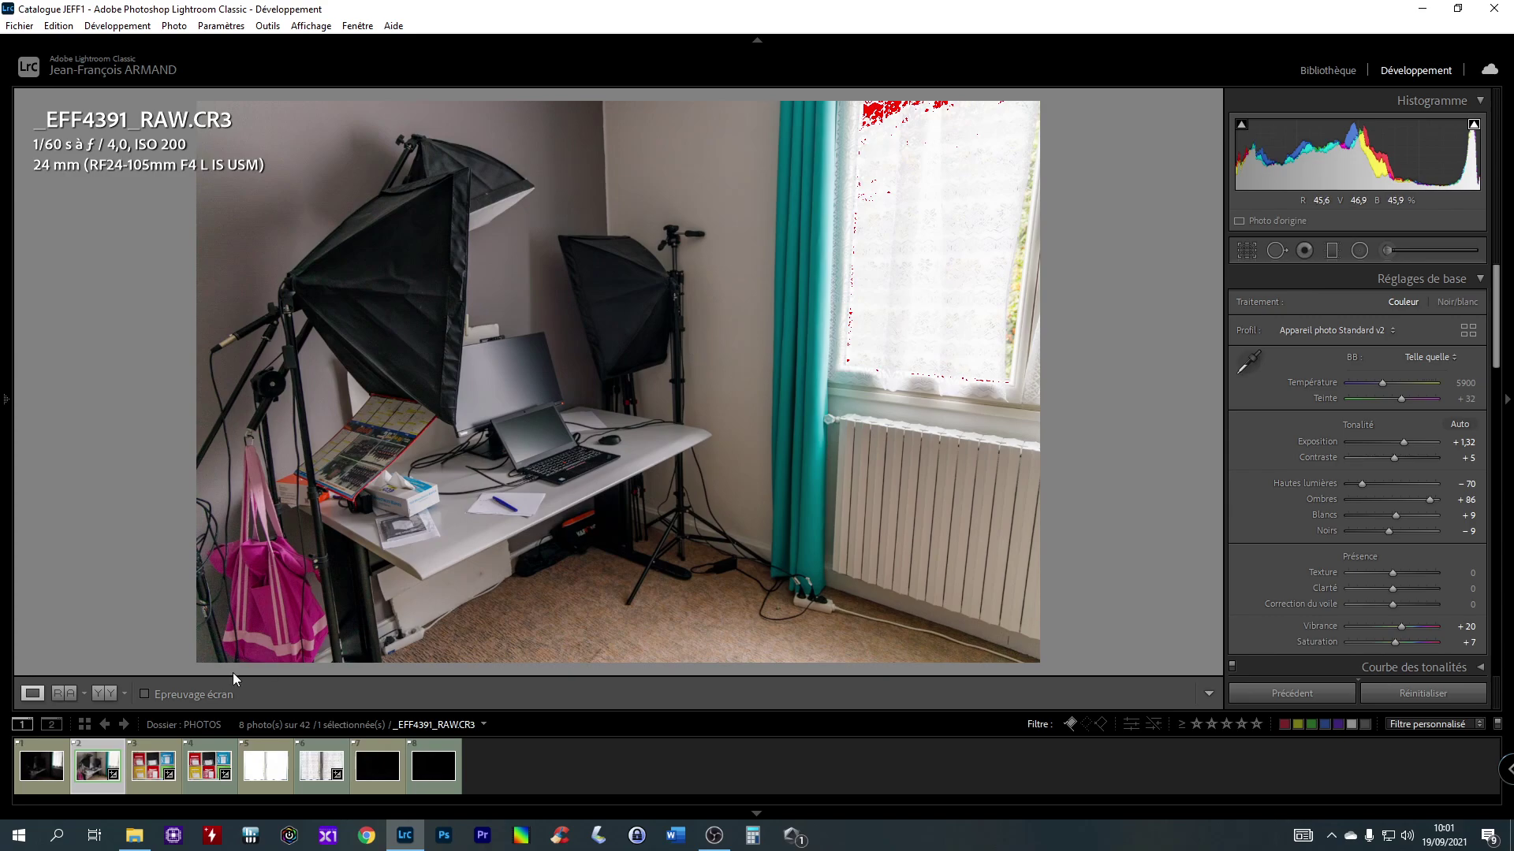
Step: Apply automatic tone correction to _EFF4391_JPEG.JPG and compare it with the adjusted RAW version, finishing on the JPEG
click(45, 745)
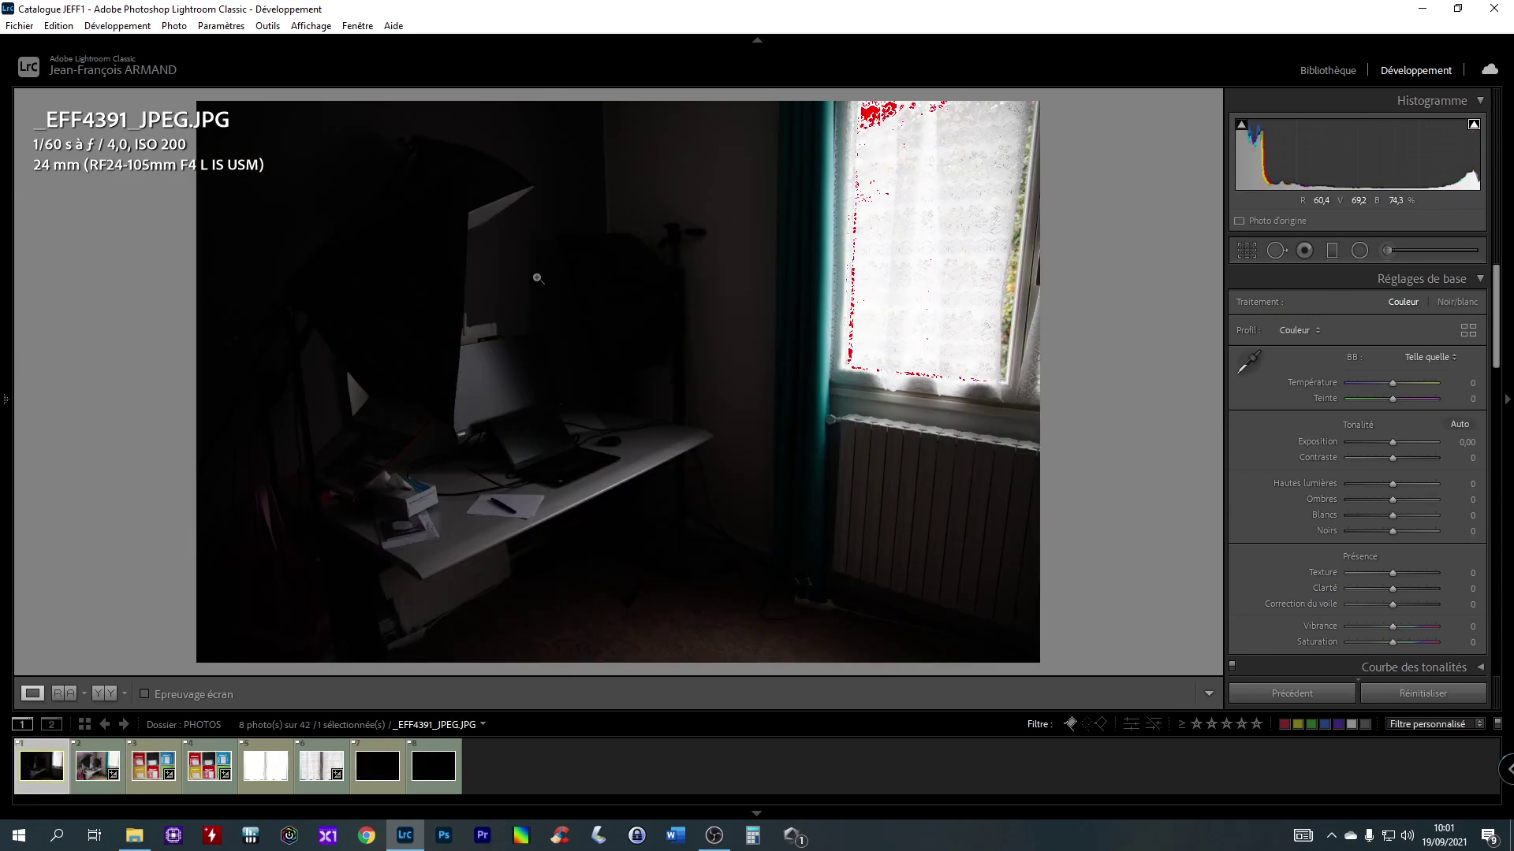
click(1460, 426)
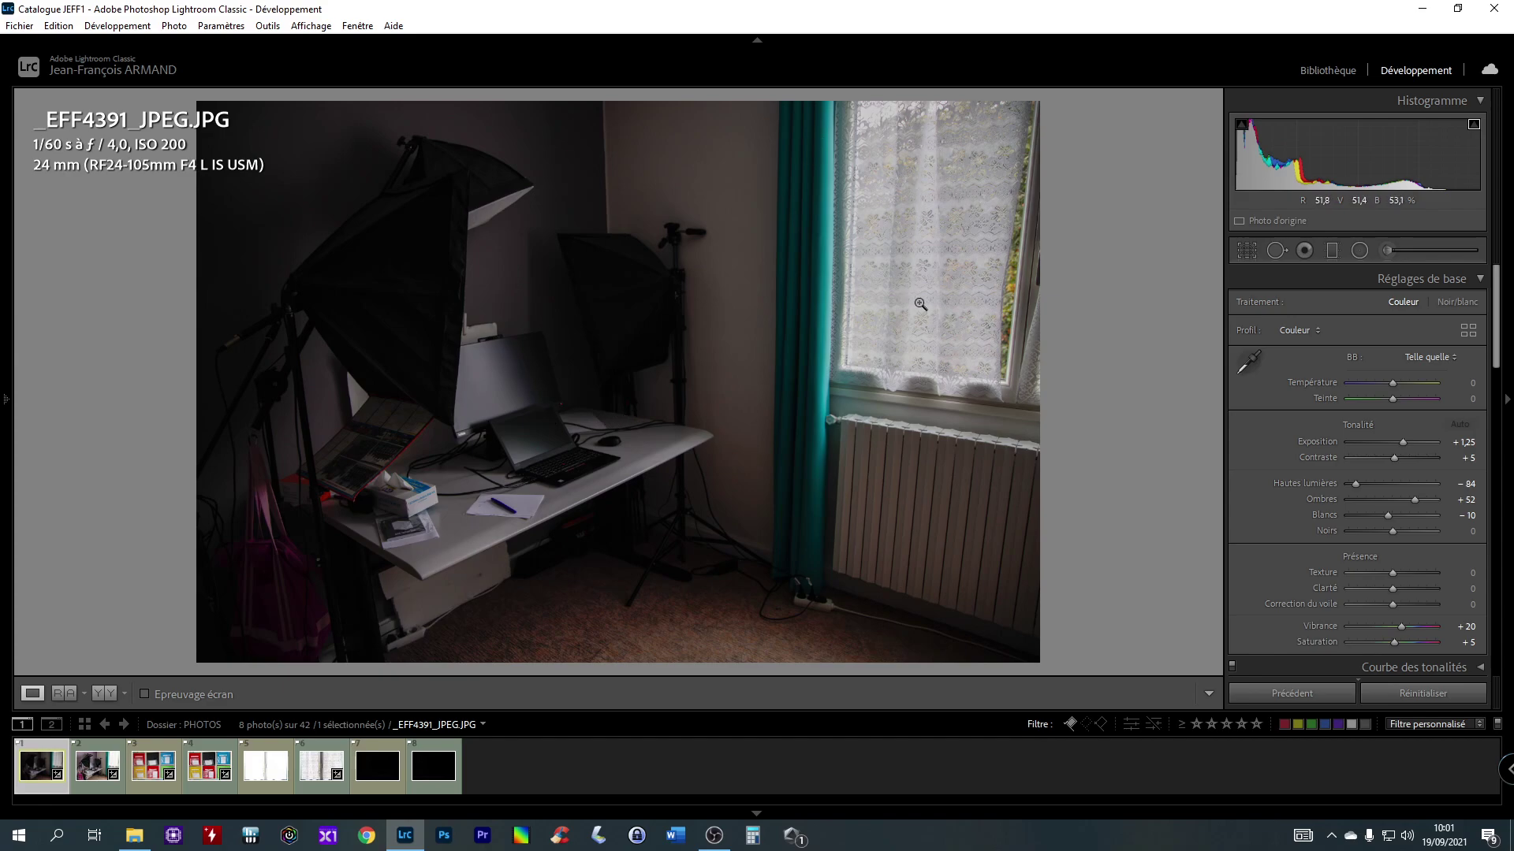
click(101, 742)
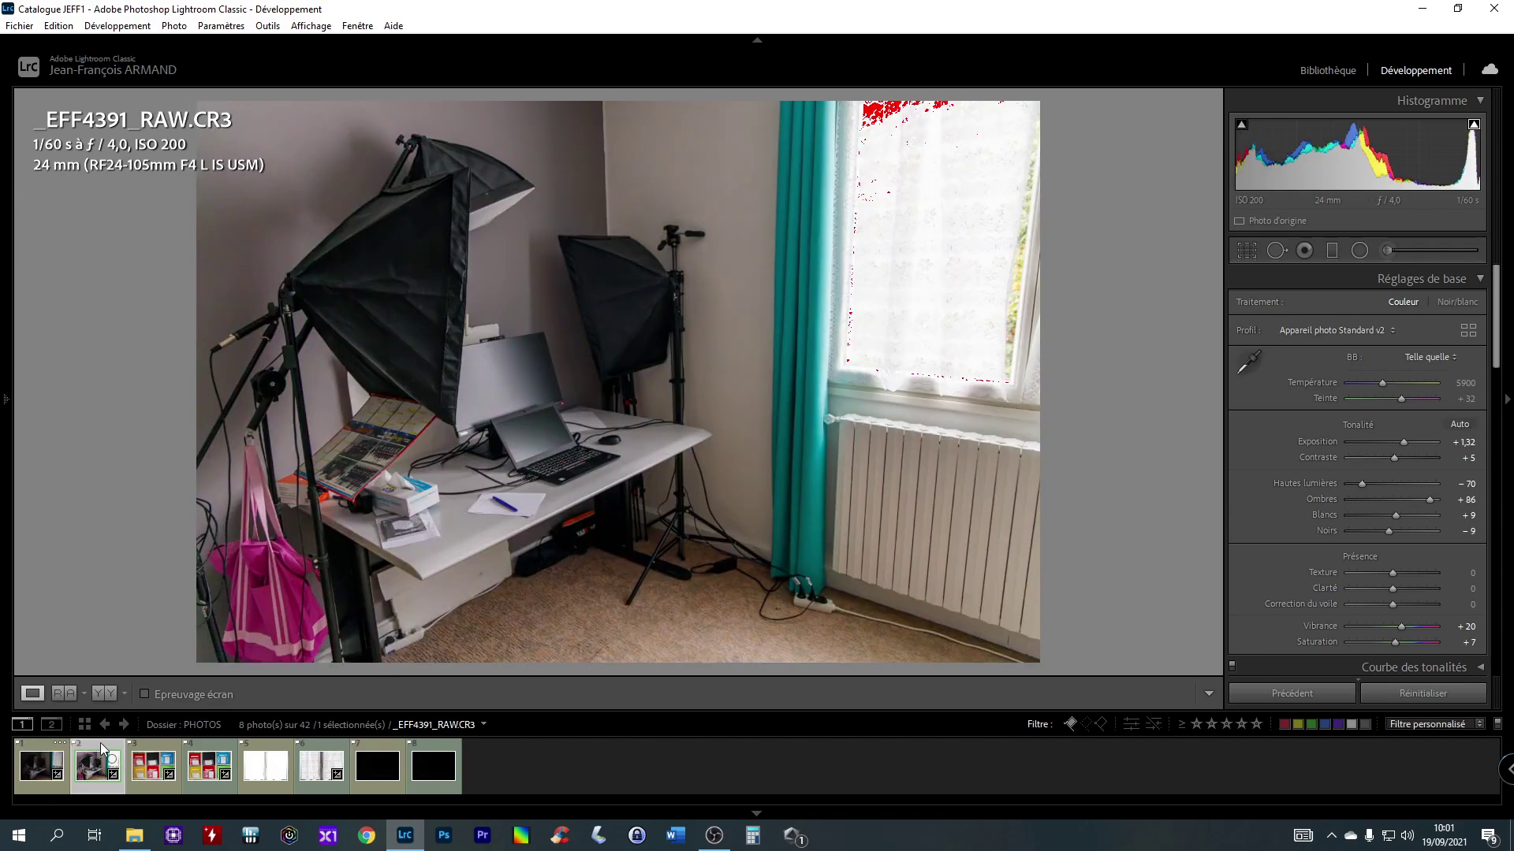
click(34, 748)
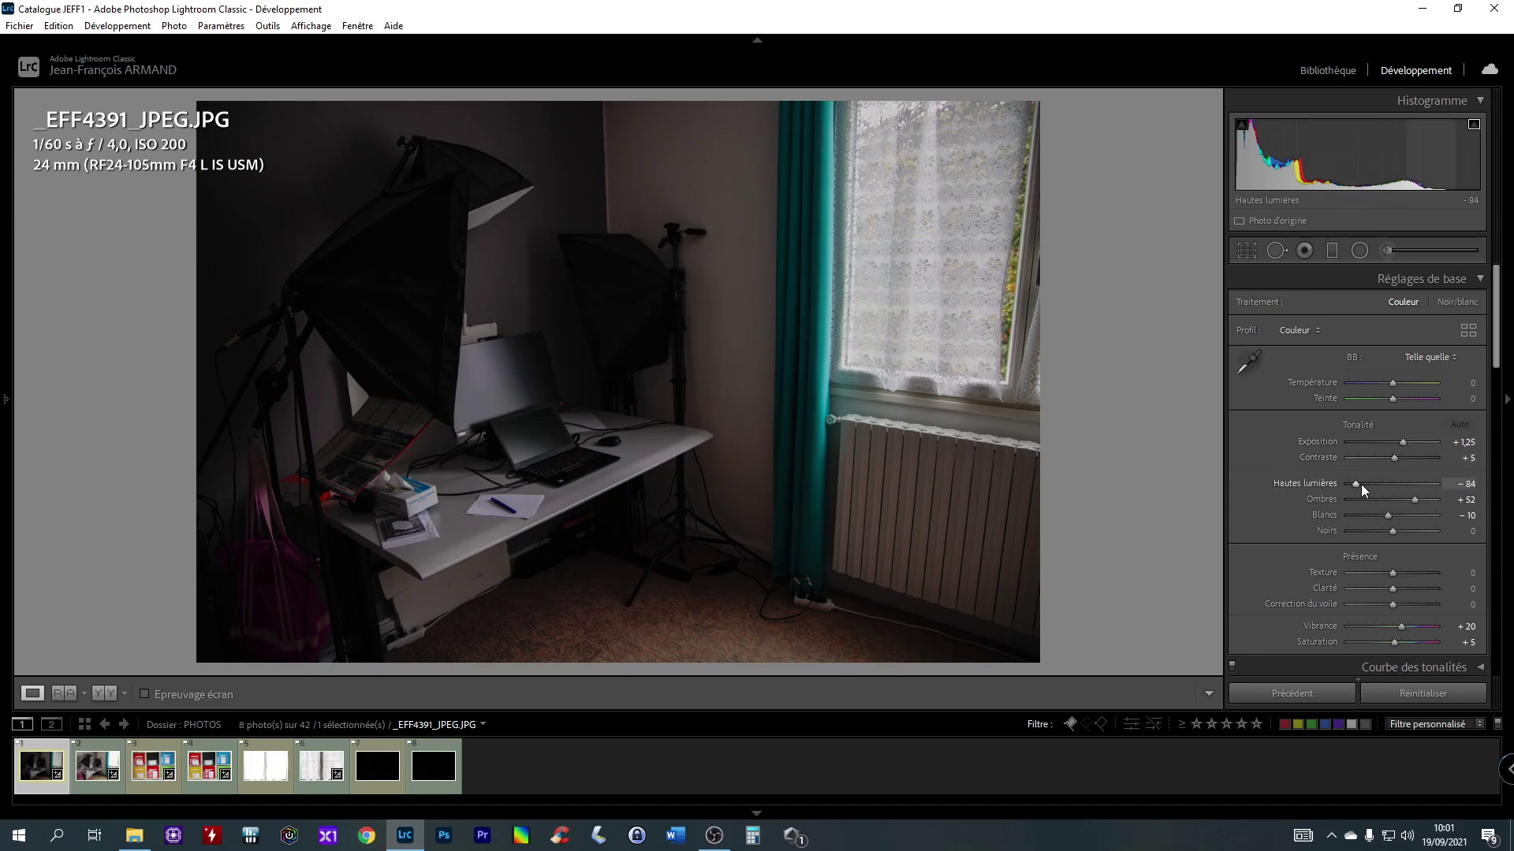
Step: Set the office JPEG's highlights to −59 and its exposure to +2.45
scroll(1351, 484, up, 3)
scroll(1351, 485, up, 2)
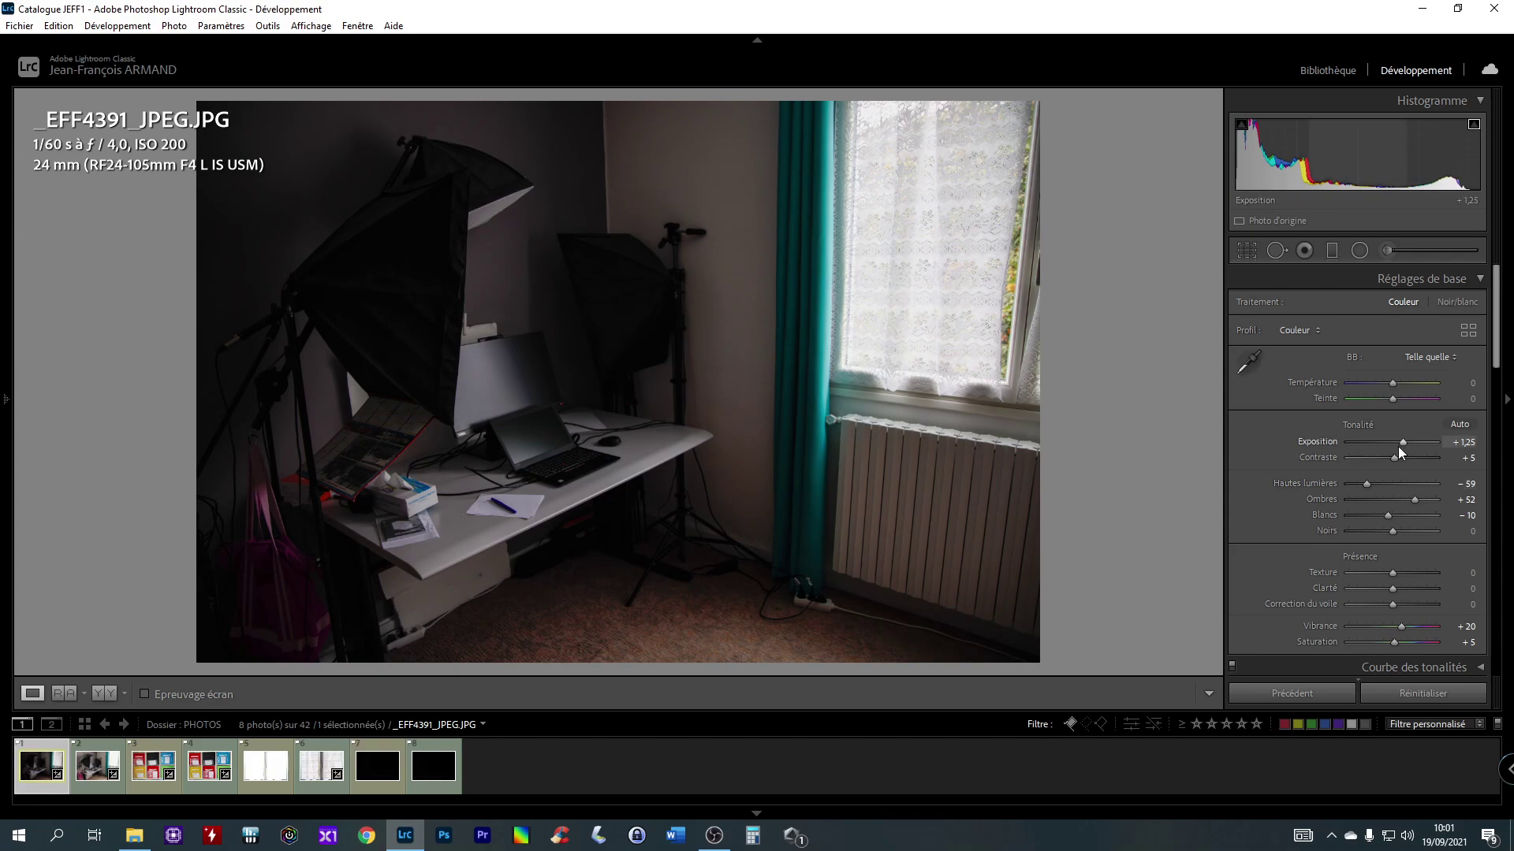
scroll(1402, 444, up, 4)
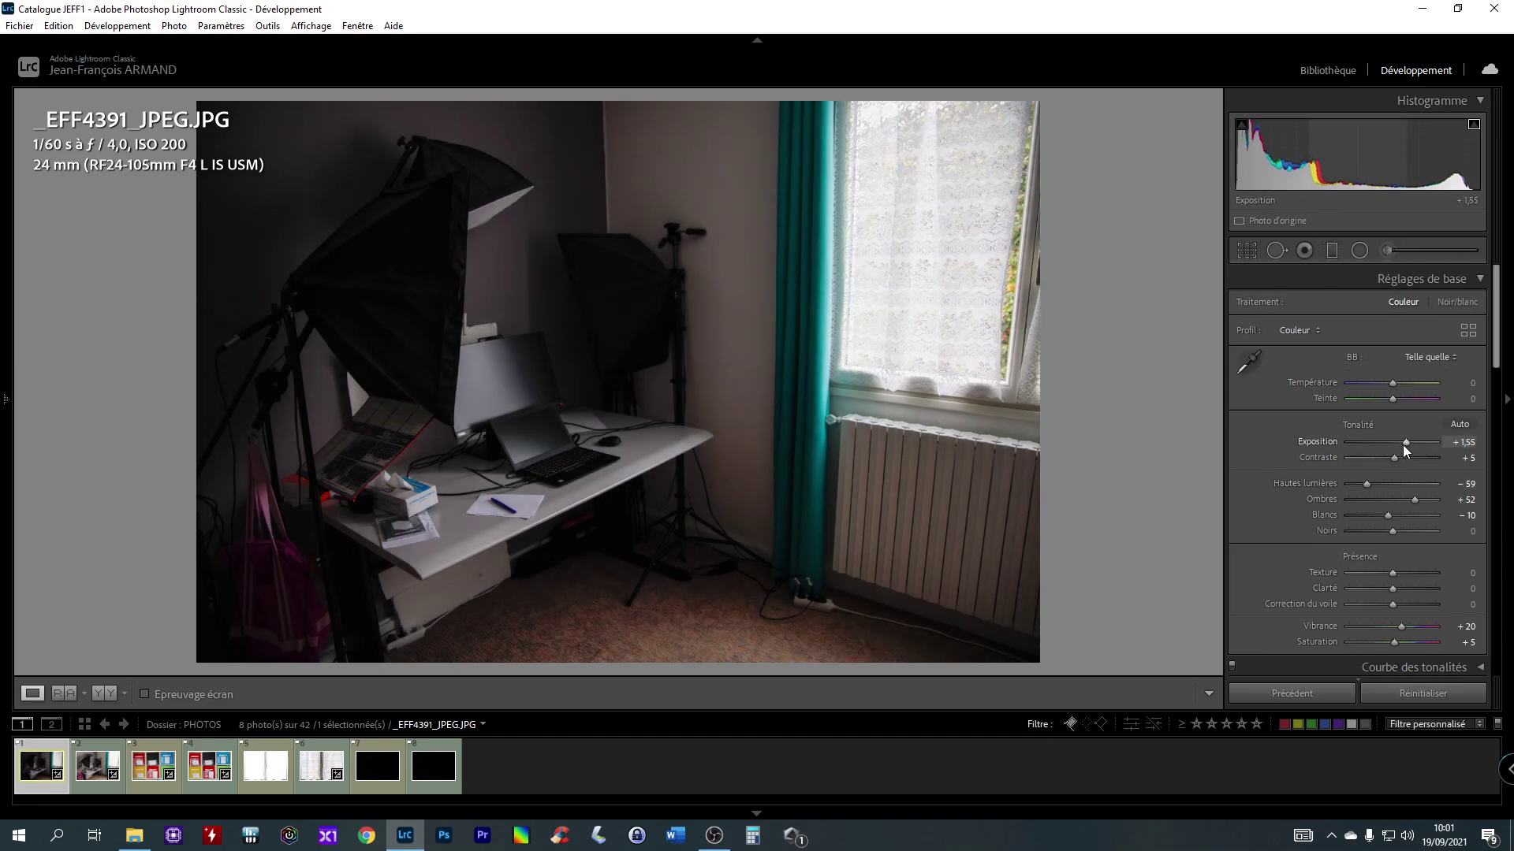
scroll(1402, 445, up, 1)
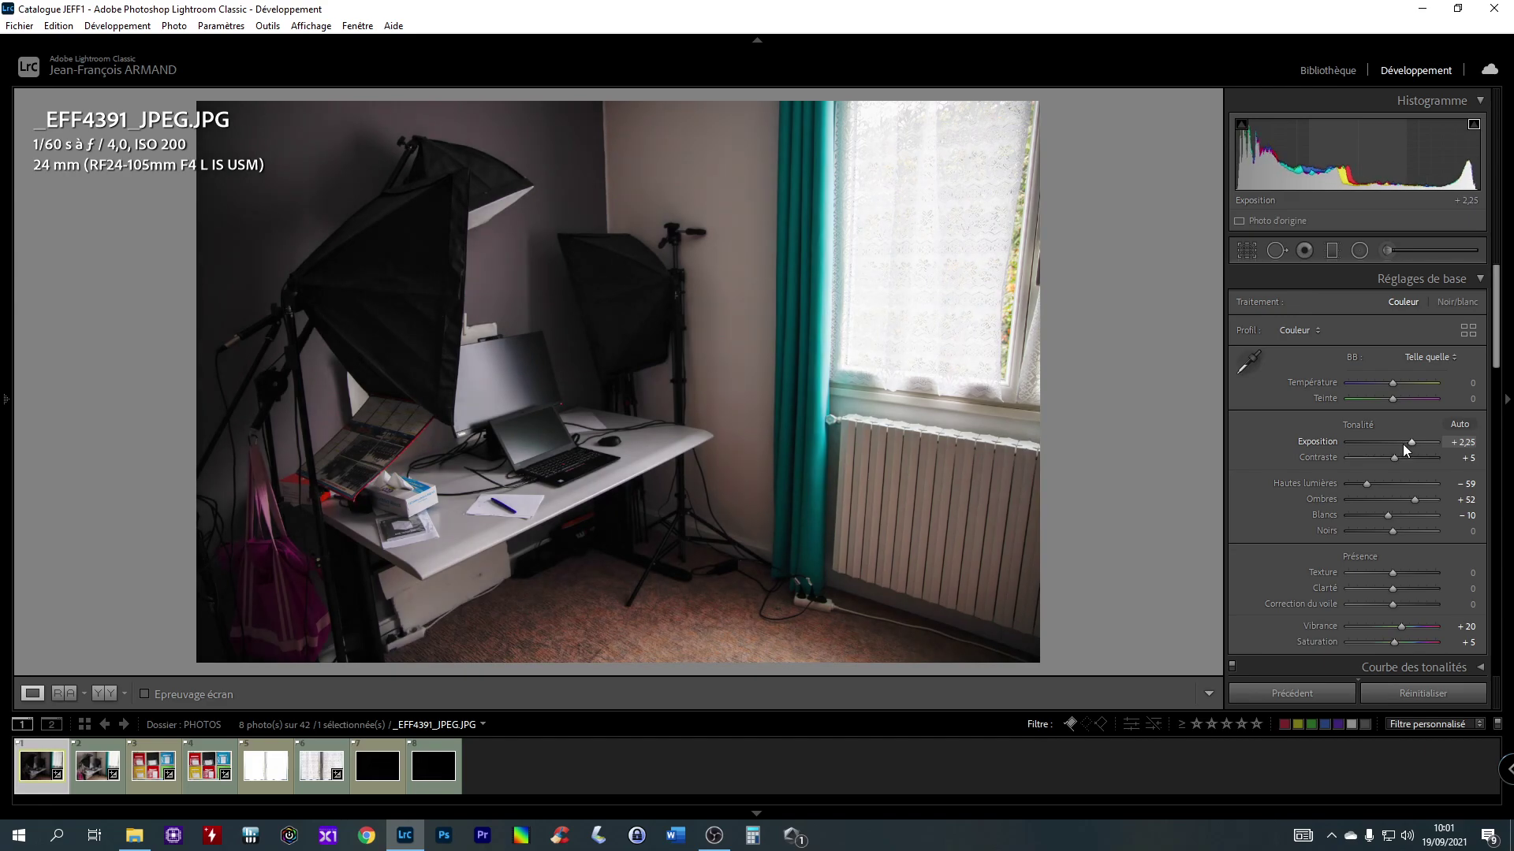
scroll(1403, 449, up, 1)
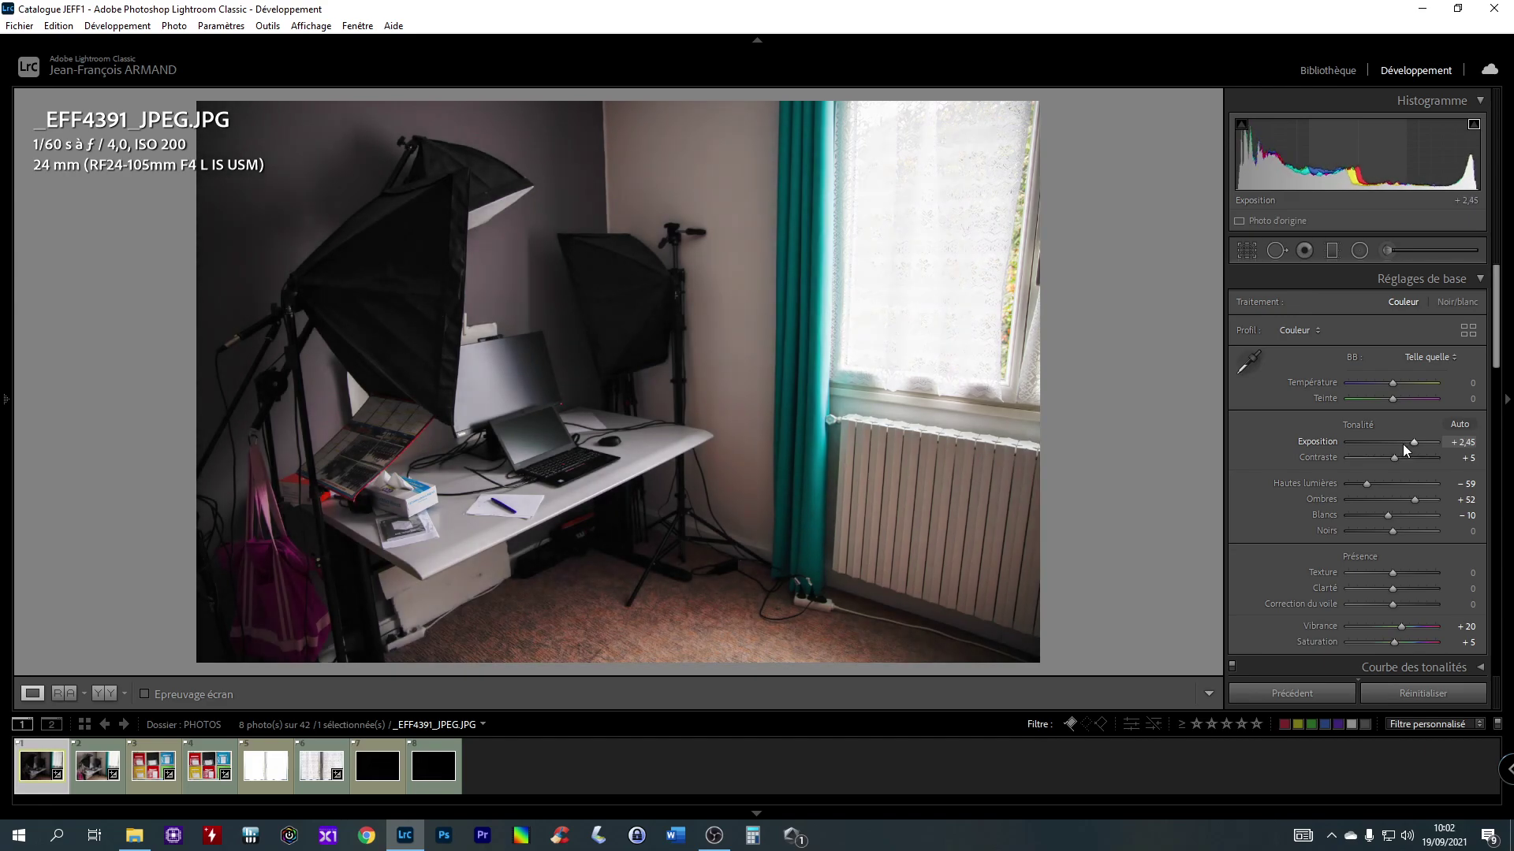
Step: Set the office JPEG's shadows to +82 and compare the detail in the black softbox with the RAW version
click(618, 291)
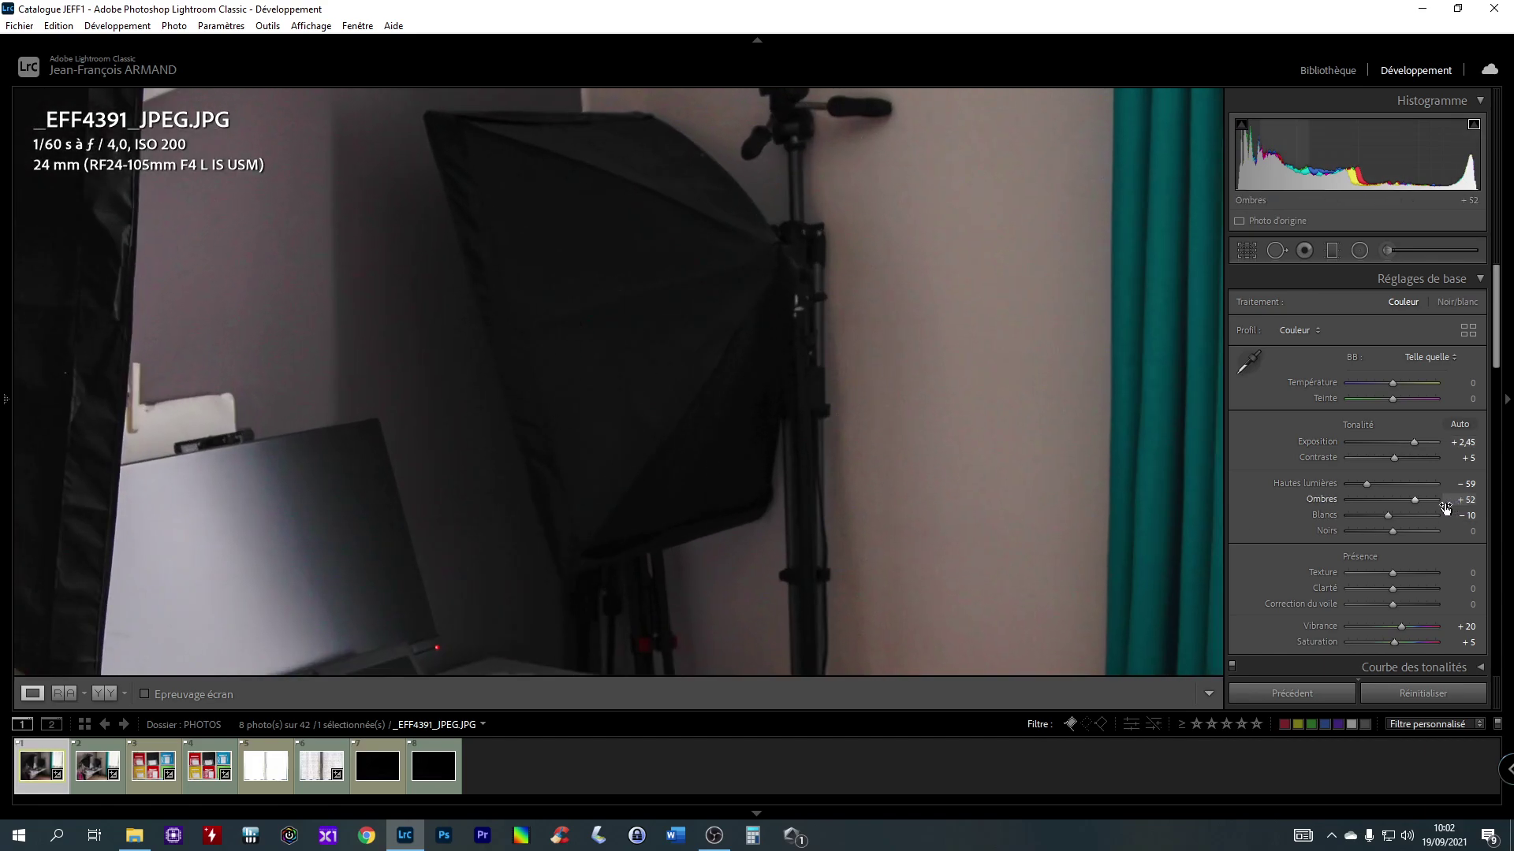
drag(1416, 500, 1428, 499)
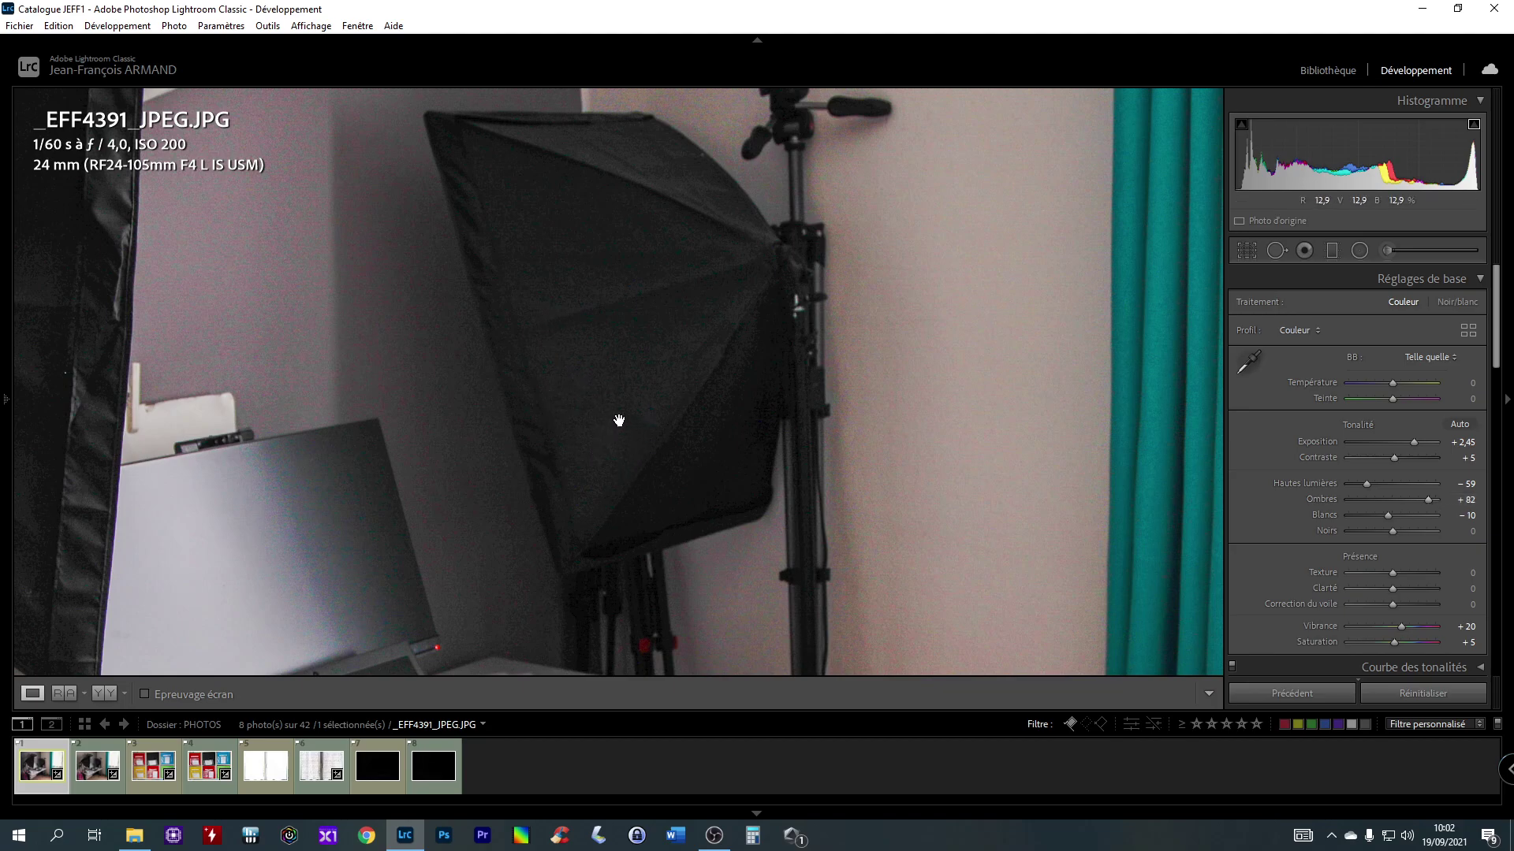
click(101, 746)
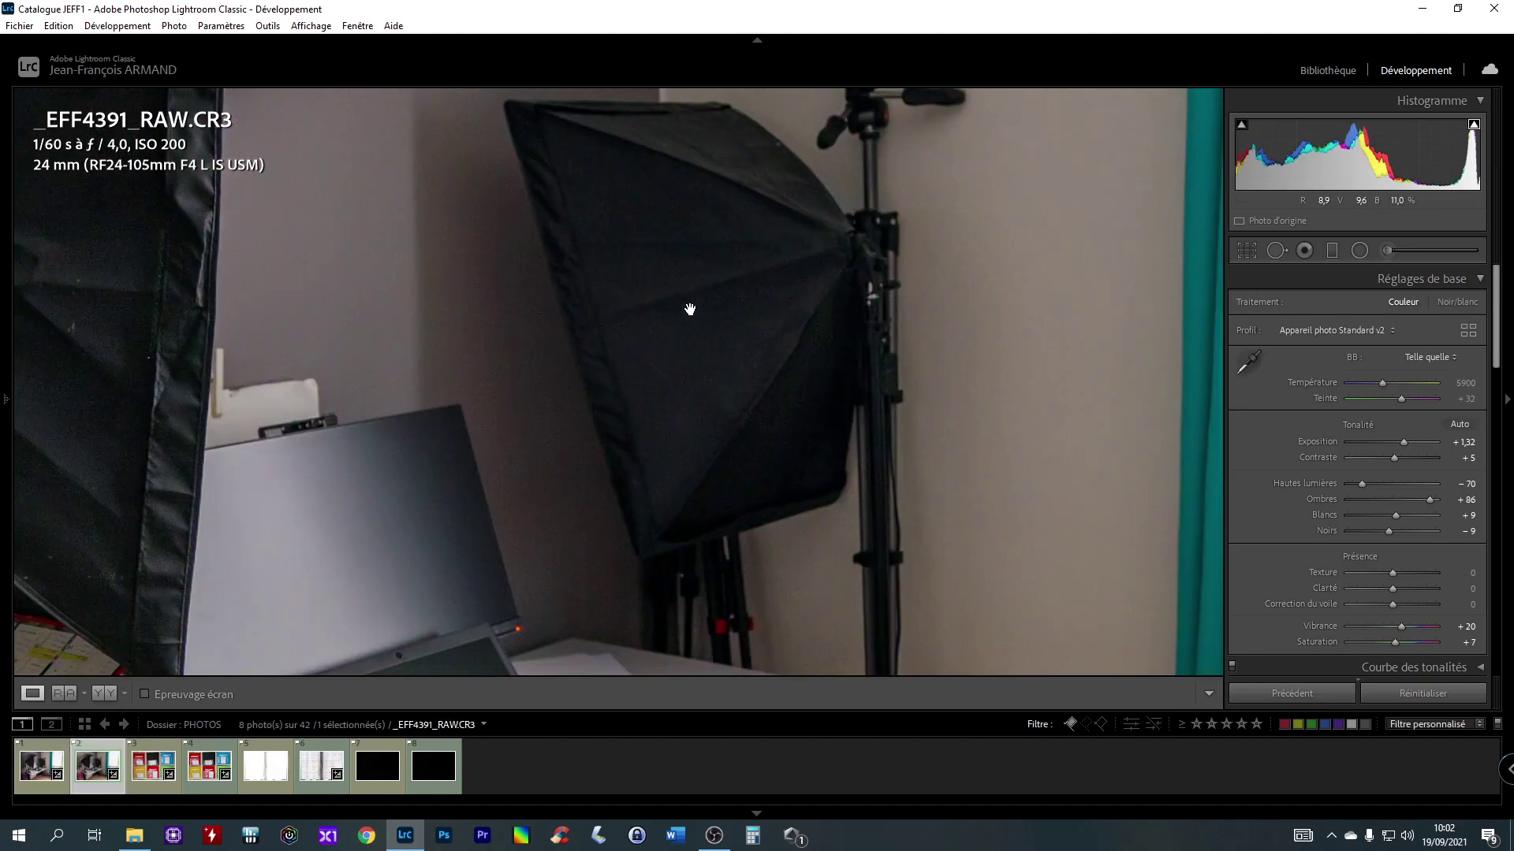
drag(689, 311, 678, 355)
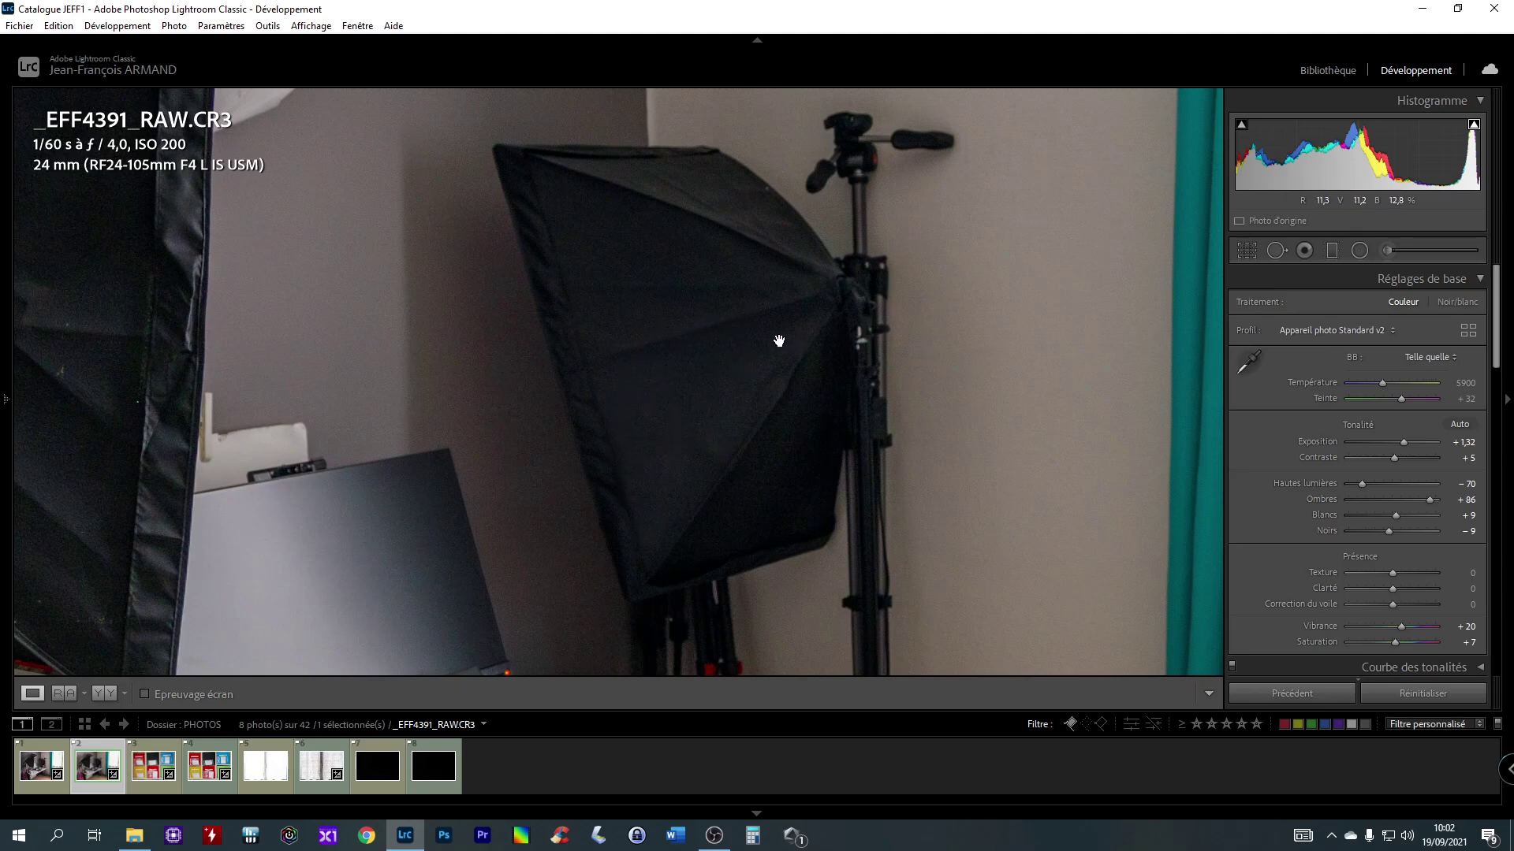
click(56, 749)
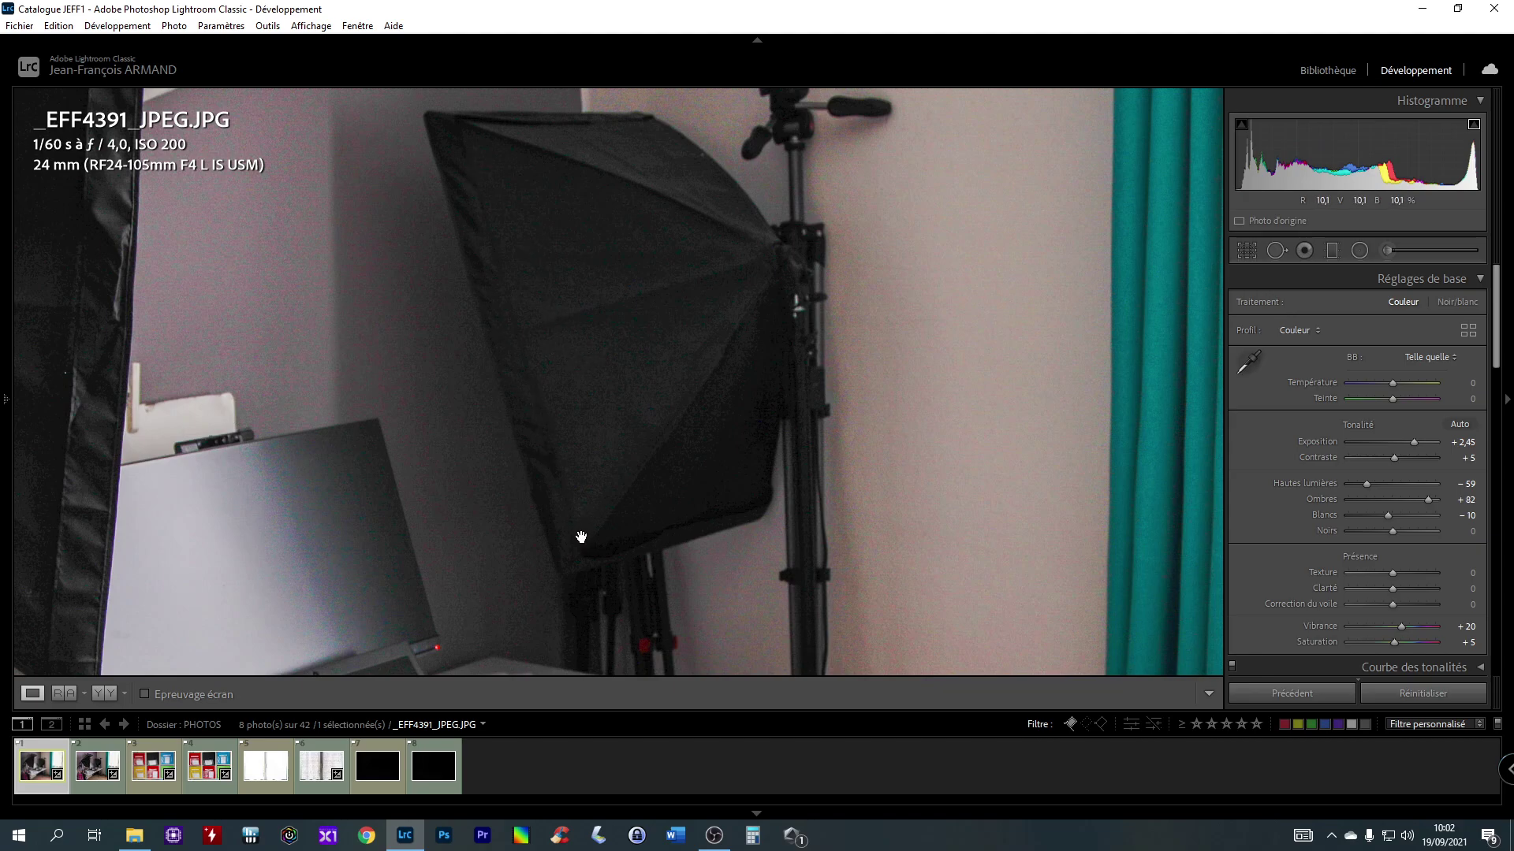
click(592, 413)
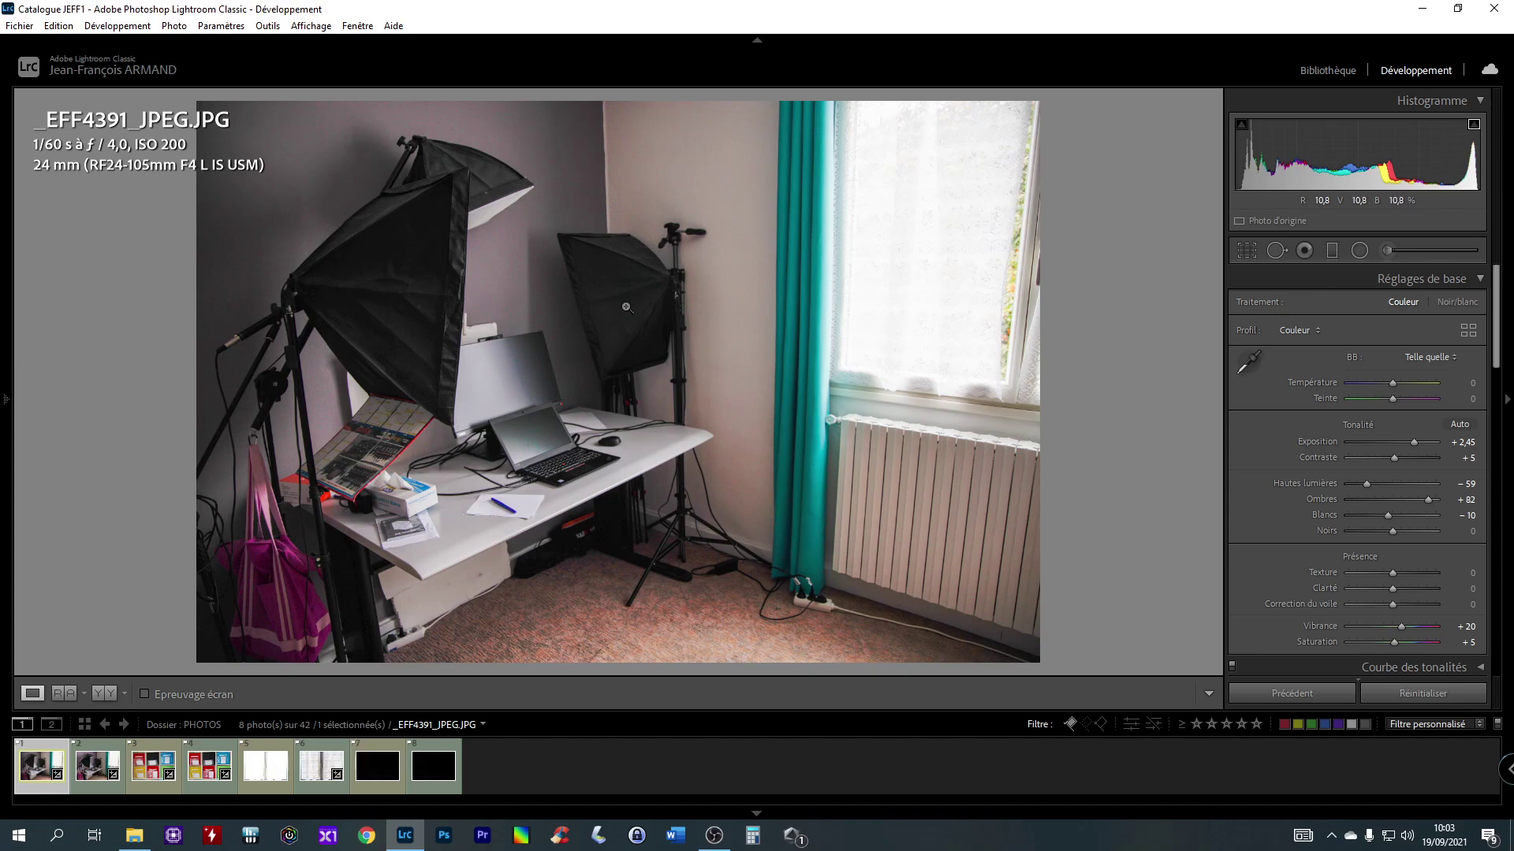
Step: Compare the unedited JPEG and RAW versions of the overexposed curtain photo _EFF4397, finishing on the RAW file
click(103, 692)
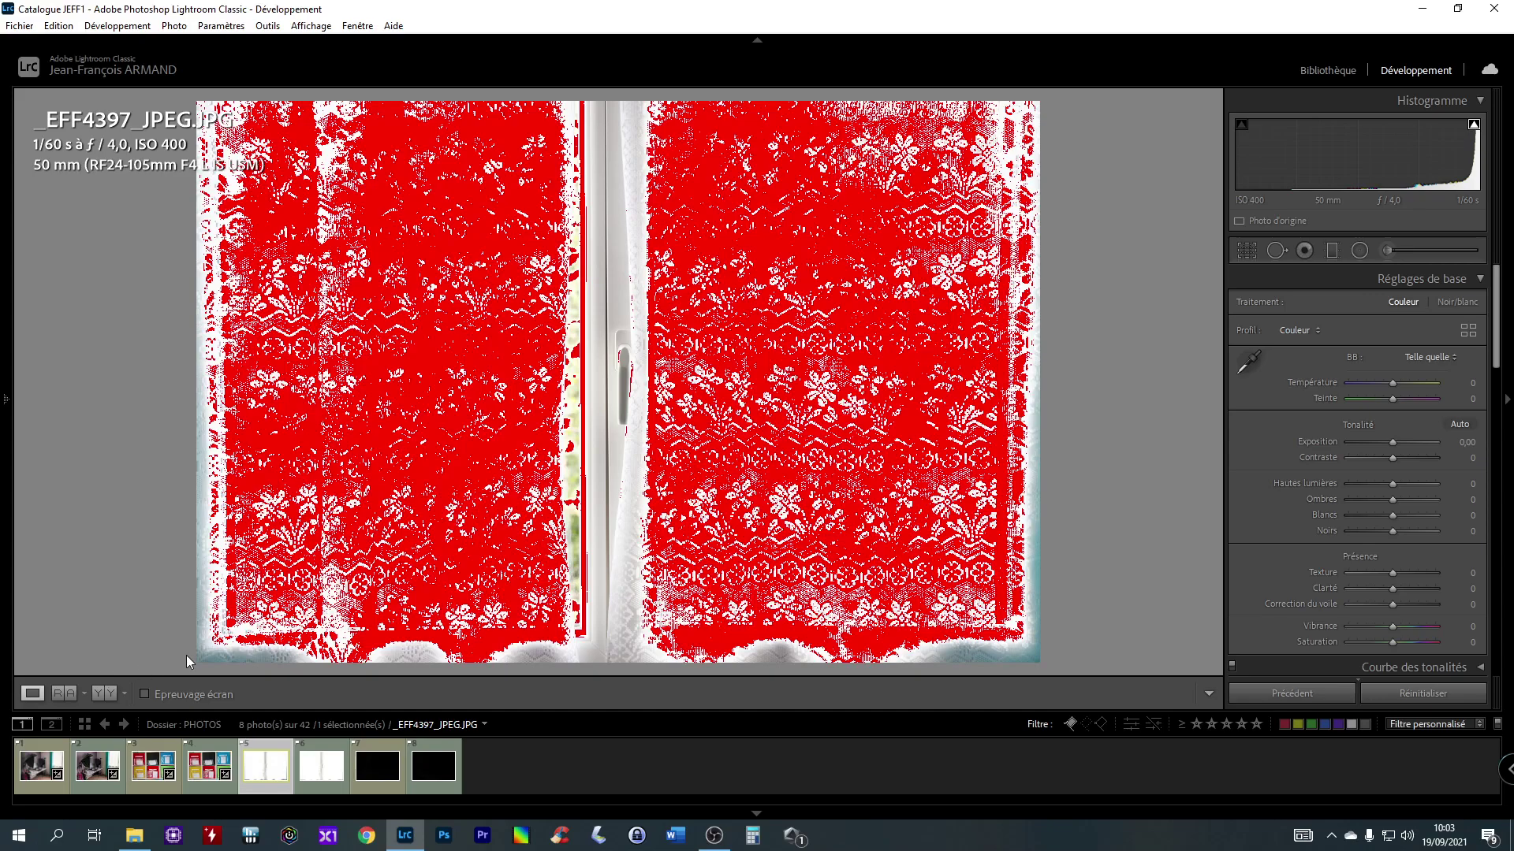
click(322, 765)
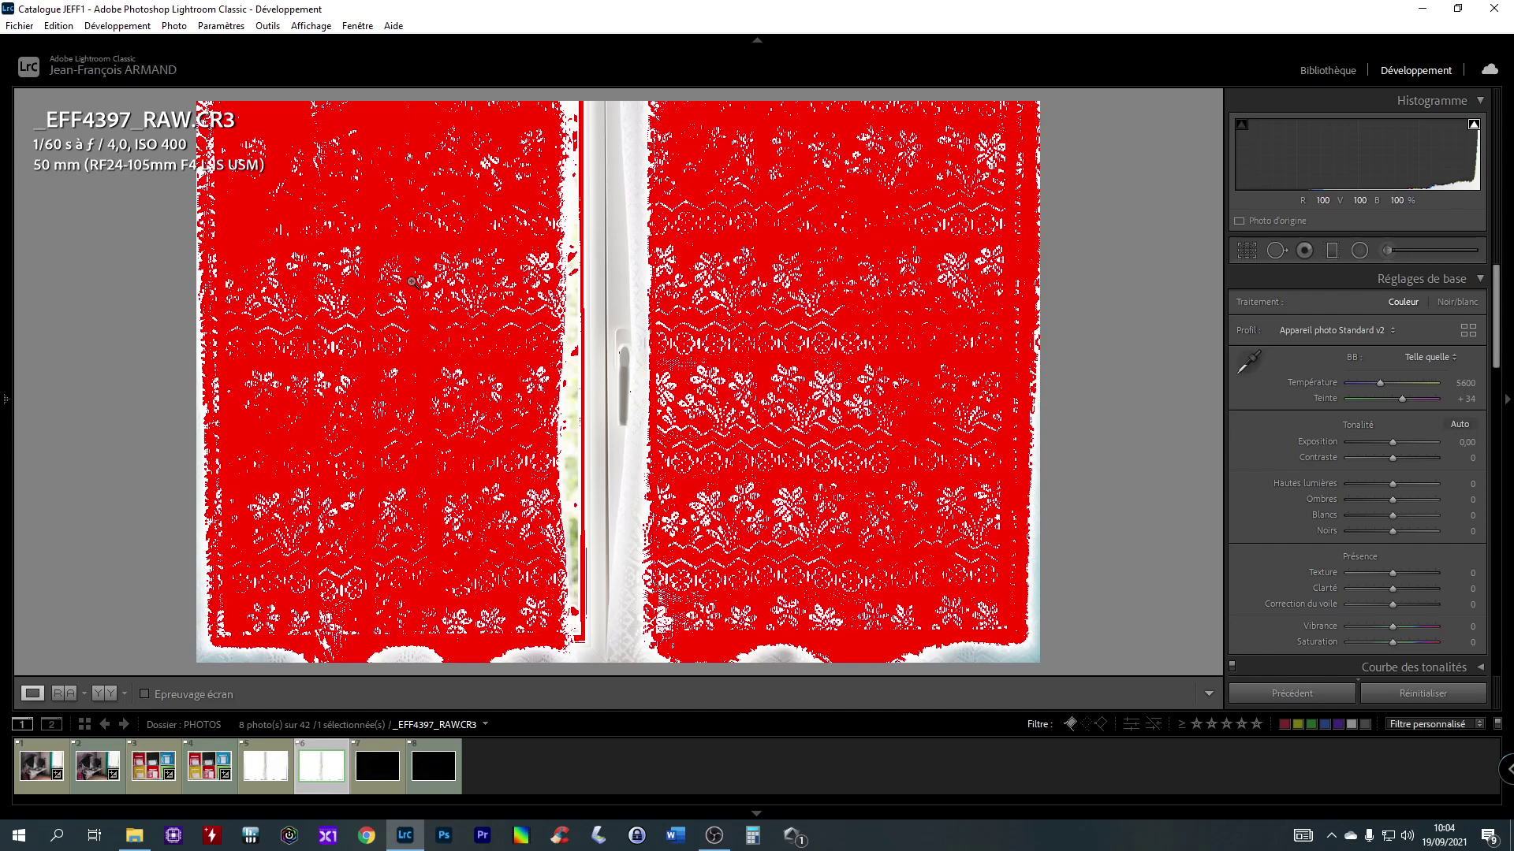
Step: Try automatic tone correction on _EFF4397_RAW.CR3 with exposure −1.77 and highlights −100, and reset all its settings
click(1459, 425)
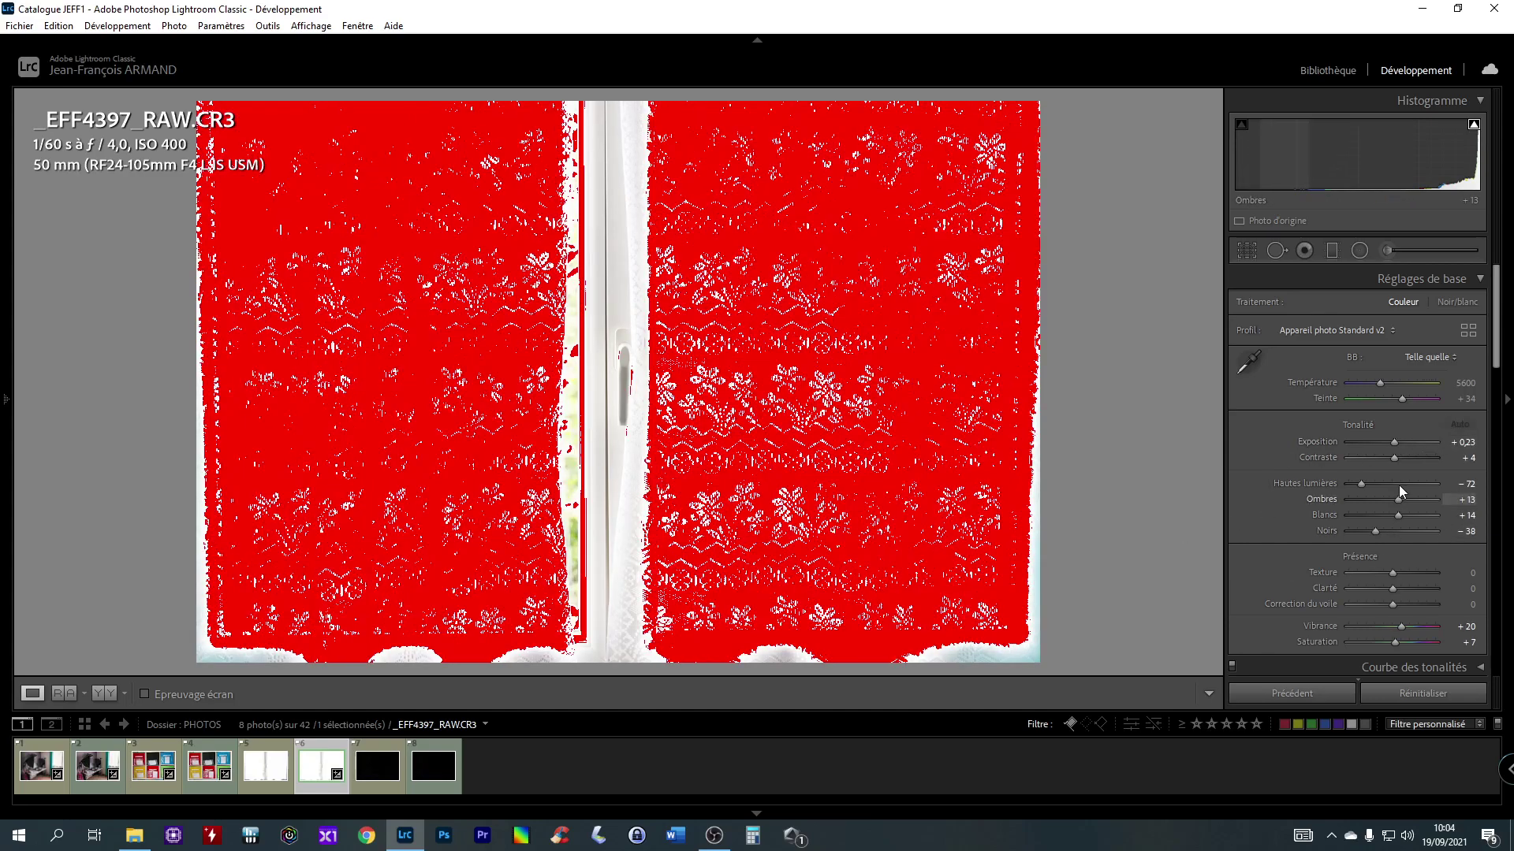
scroll(1394, 442, down, 13)
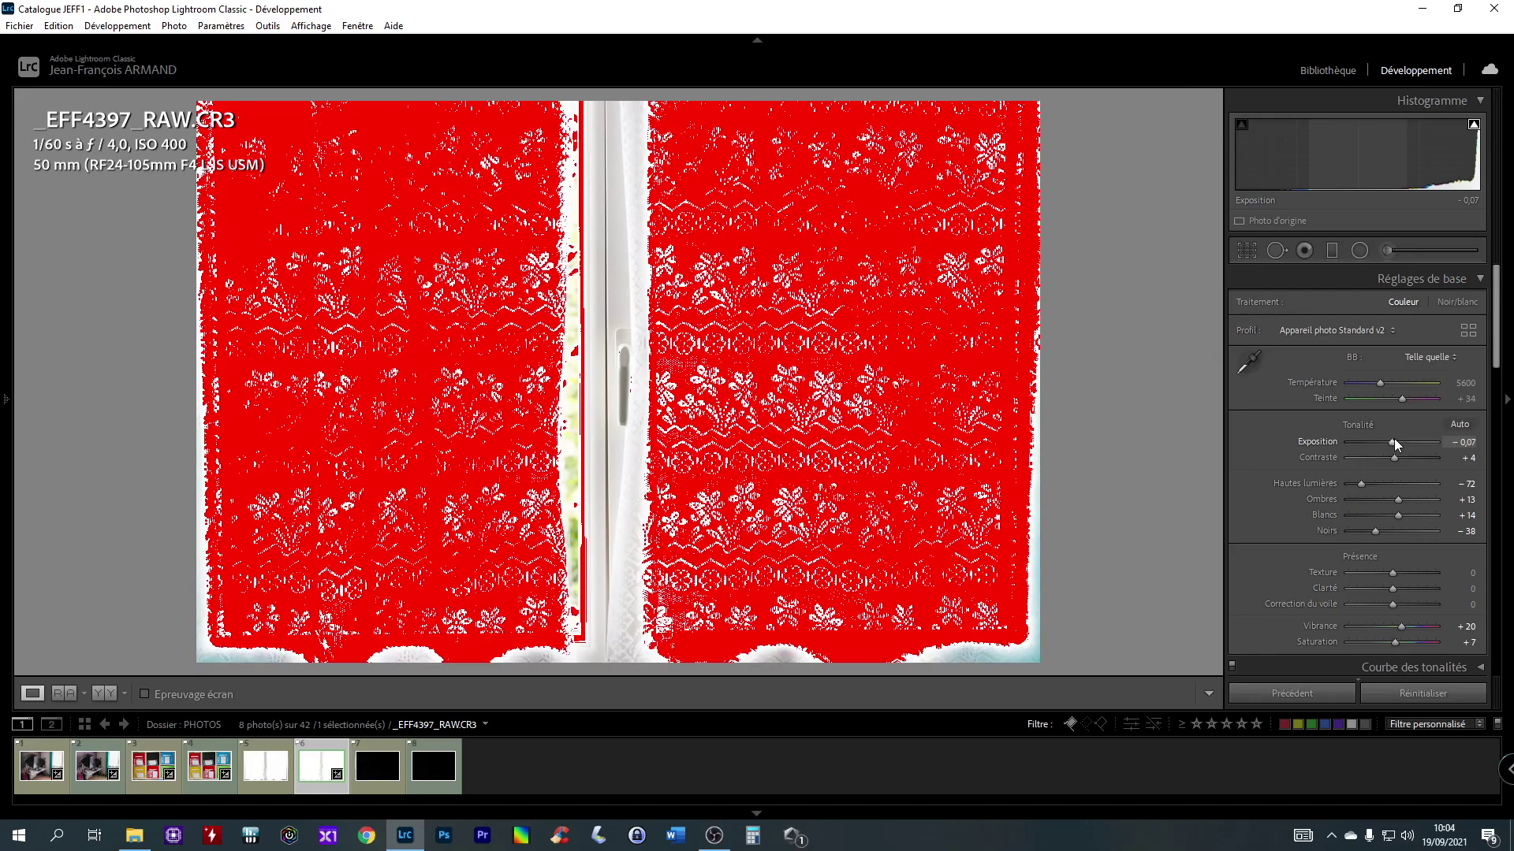
scroll(1394, 438, down, 7)
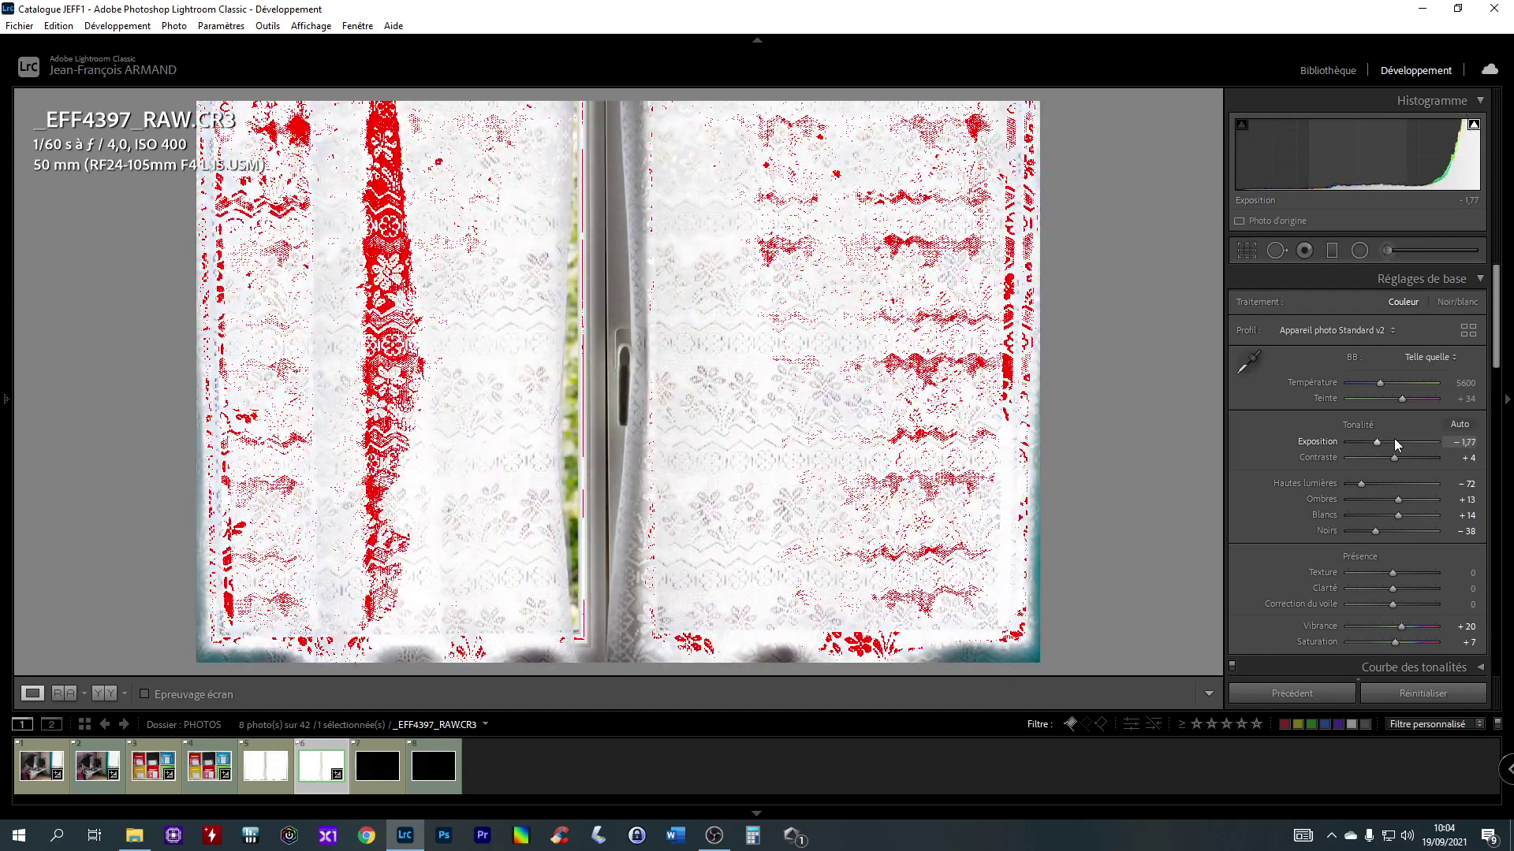
mouse_move(1361, 481)
mouse_down()
mouse_move(1407, 488)
mouse_move(1345, 500)
mouse_up()
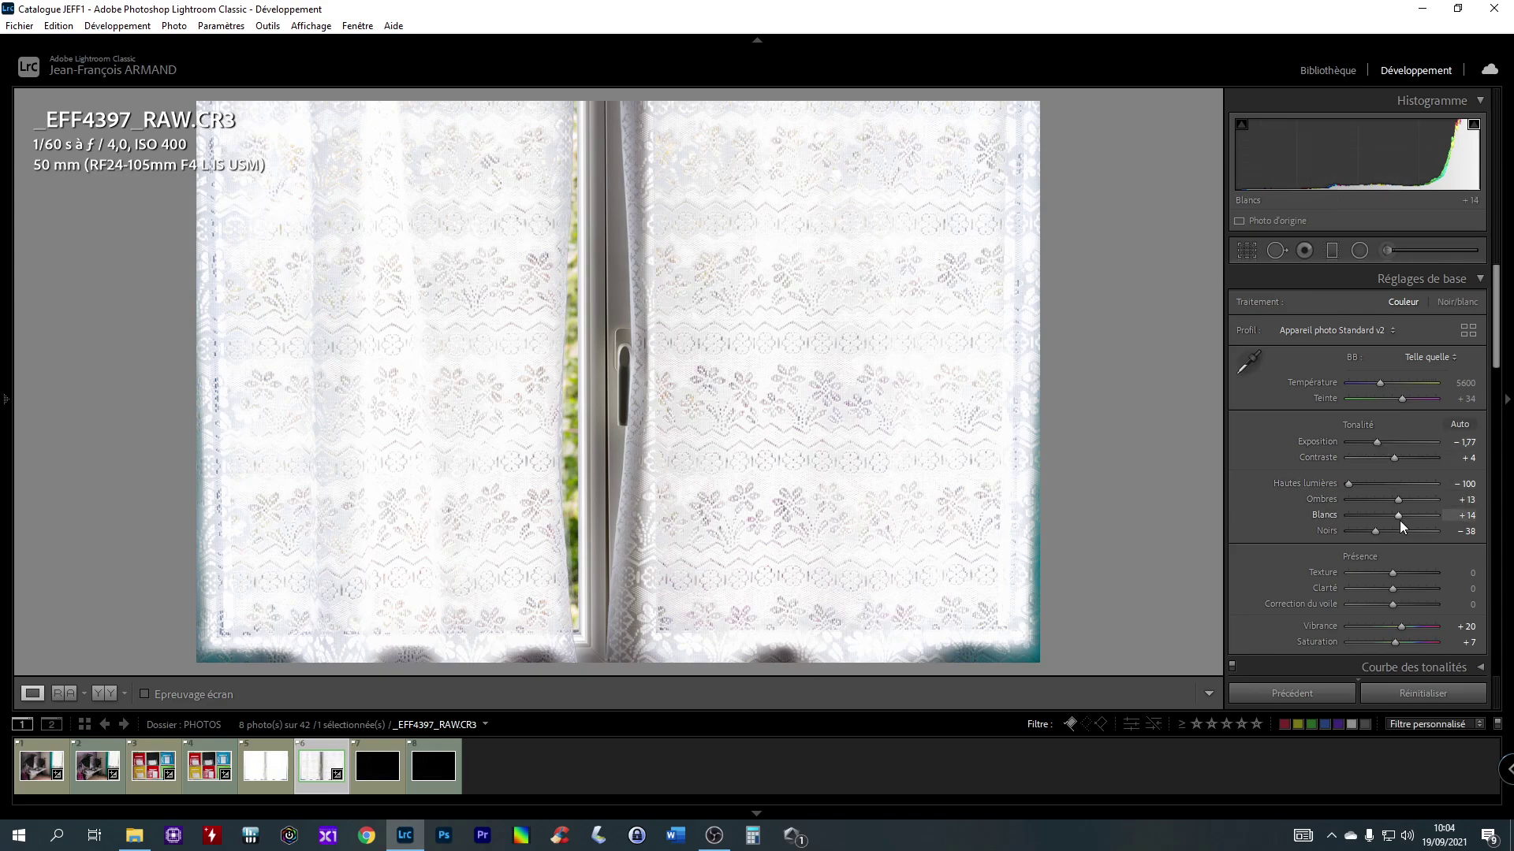
click(1394, 692)
Step: Set the RAW curtain photo's exposure to −2.20, highlights to −100 and shadows to −60
drag(1398, 442, 1305, 495)
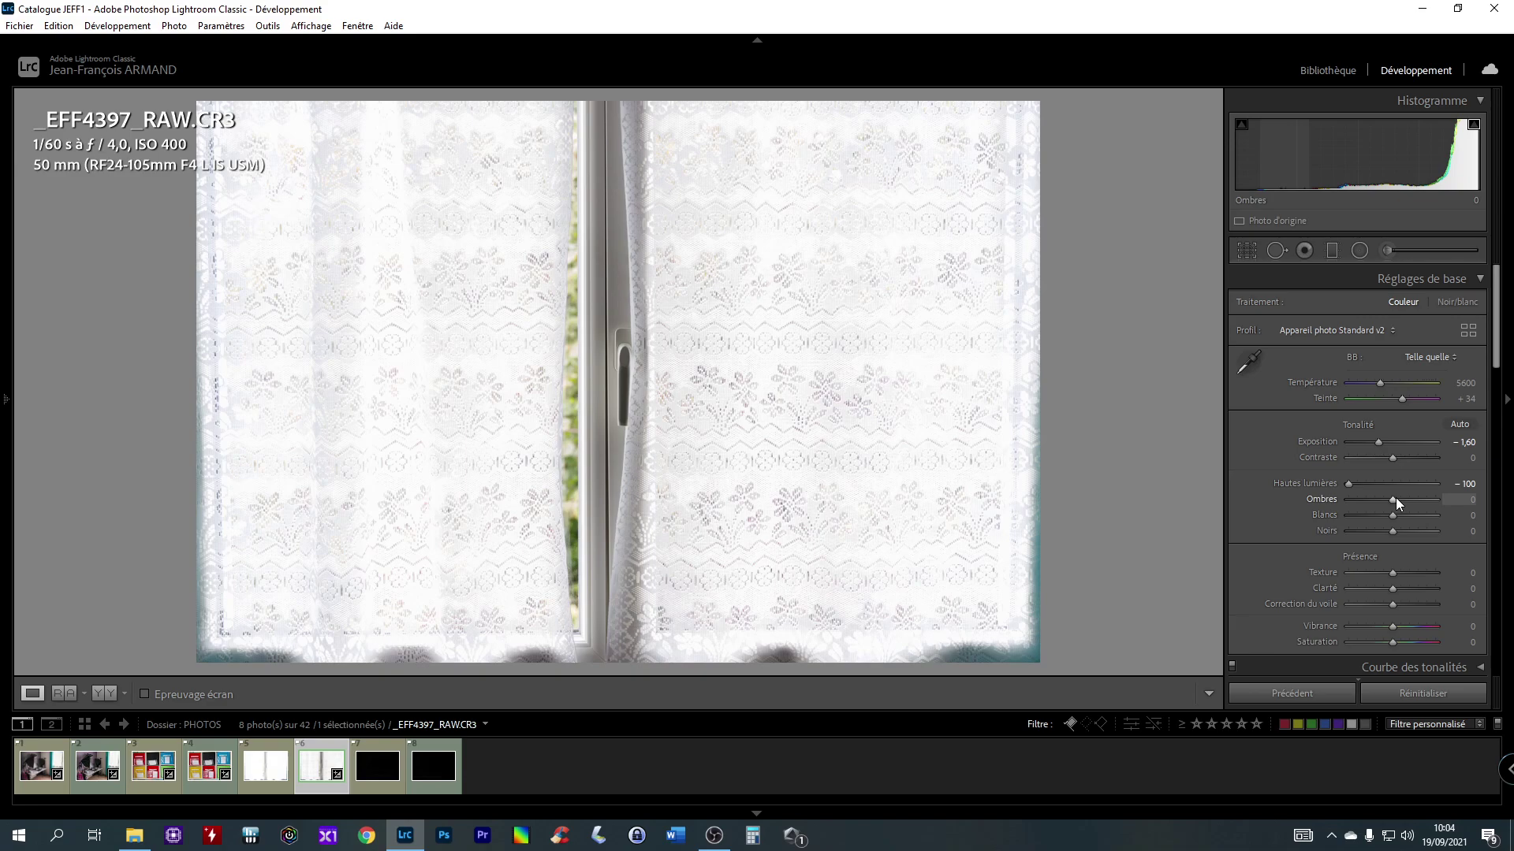
key(shift+Down)
key(shift+Down)
key(shift+Down)
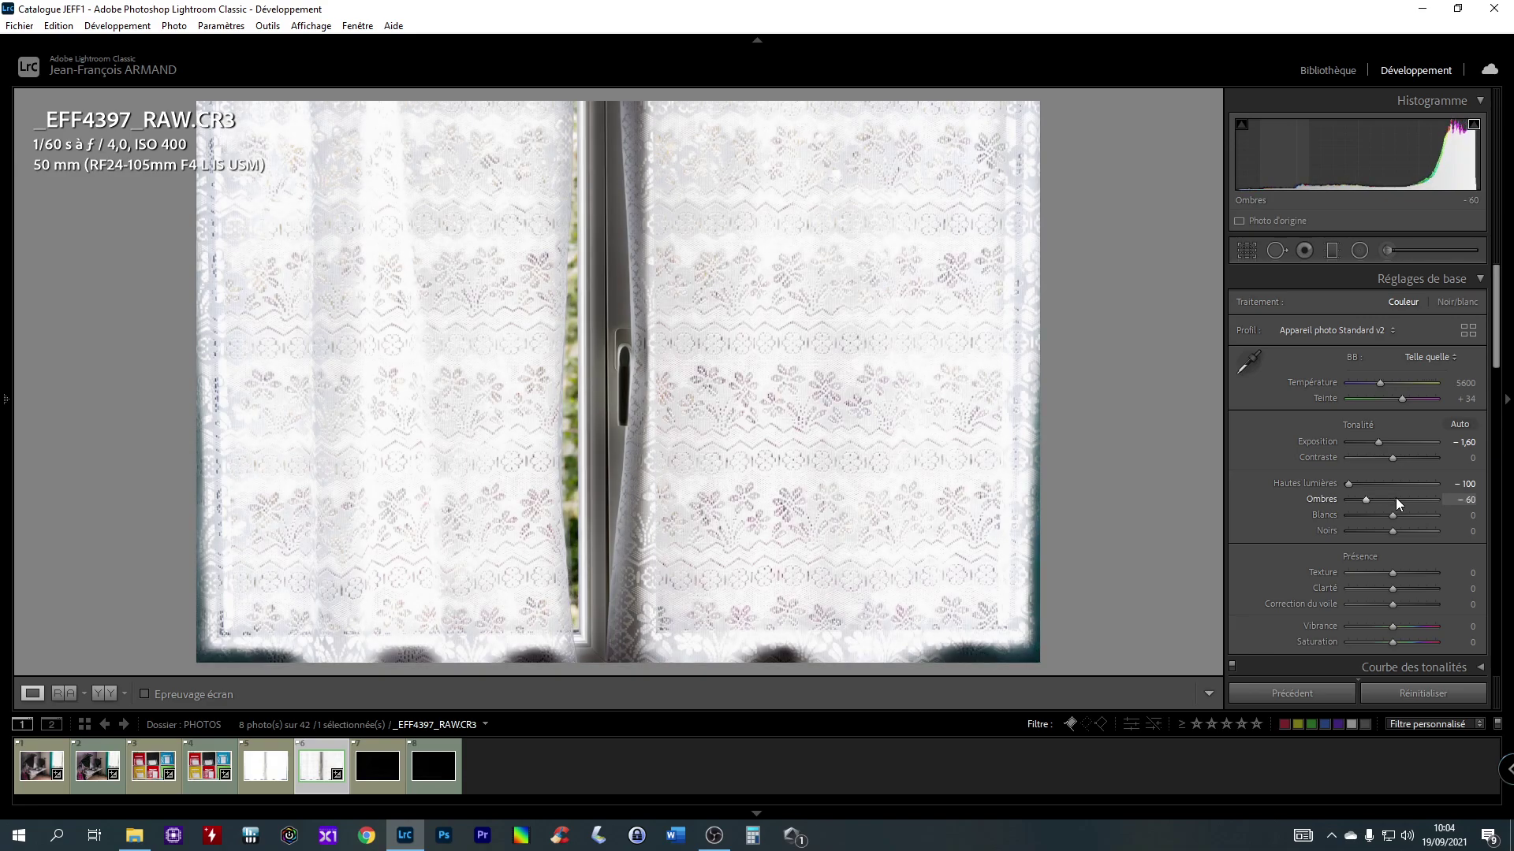
key(Down)
key(Down)
key(Down)
key(Down)
key(Down)
key(Down)
key(Down)
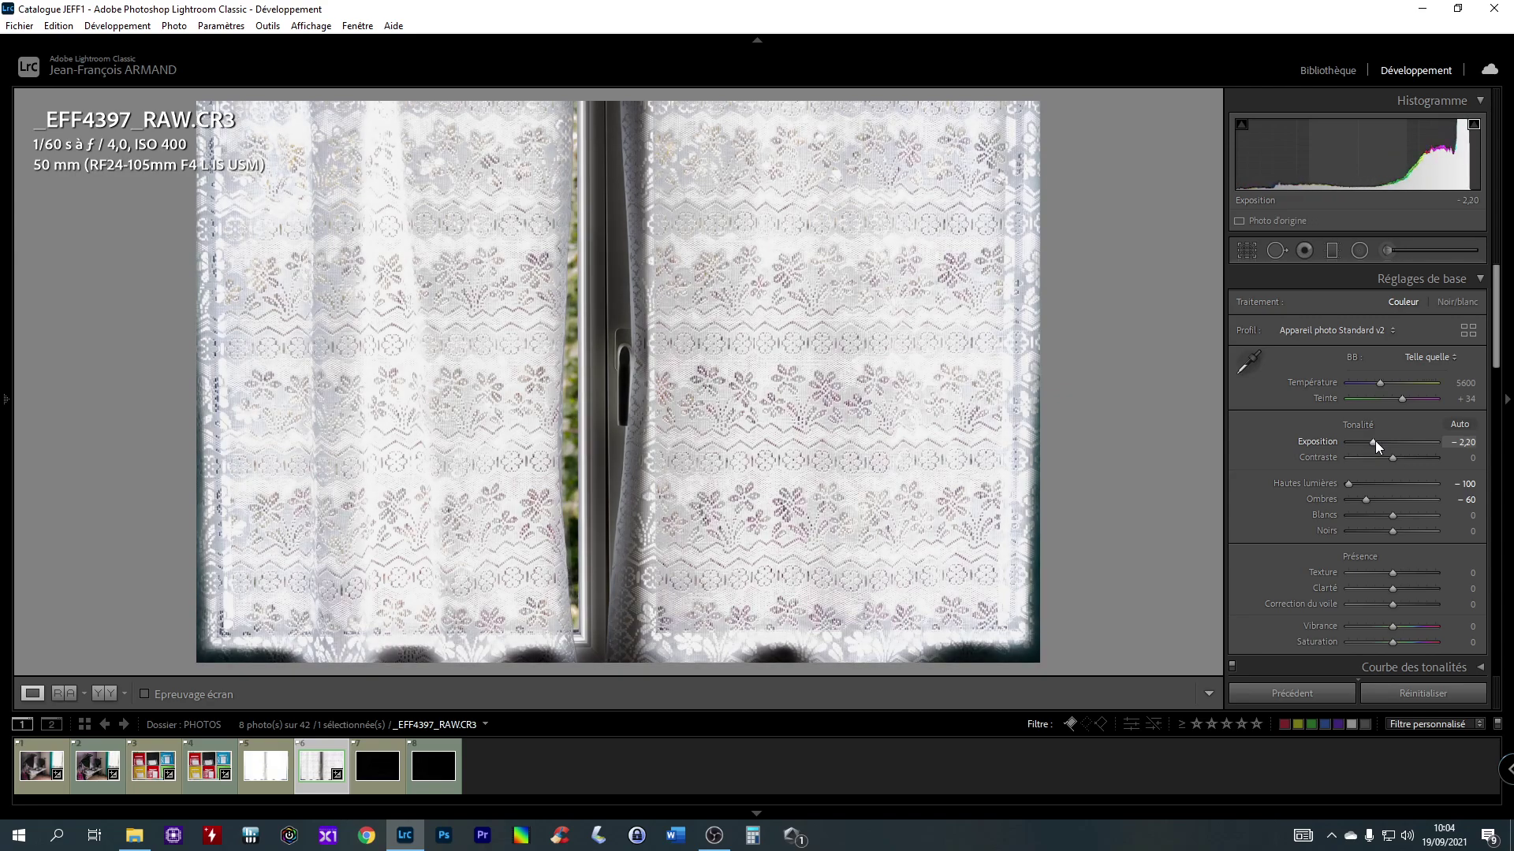
Step: Set the RAW curtain photo's whites to +20 and its highlights to −75
key(Up)
key(Up)
key(Up)
key(Up)
key(Up)
key(Up)
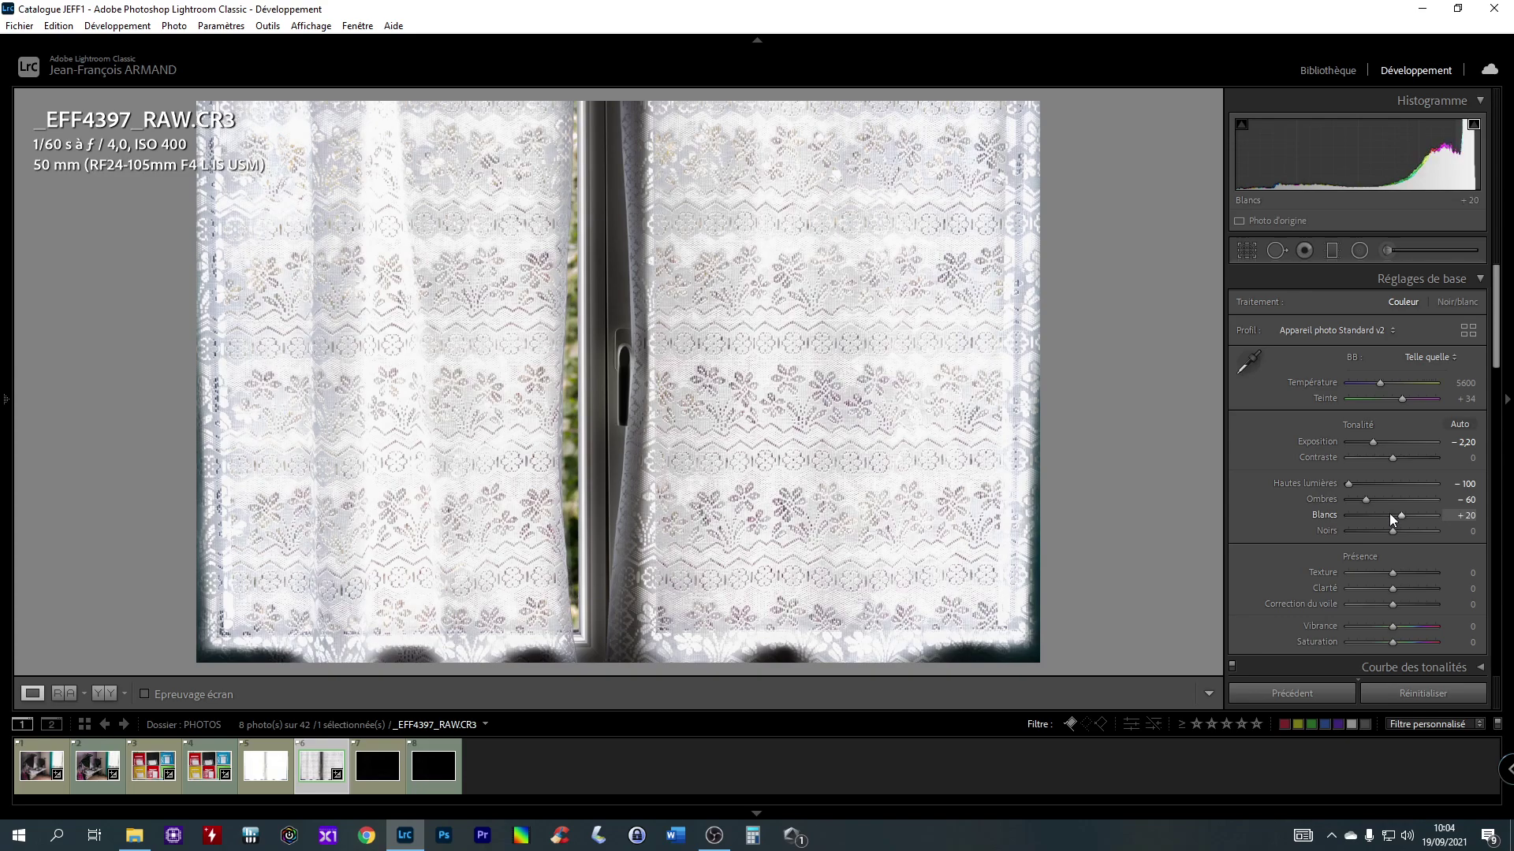
key(Down)
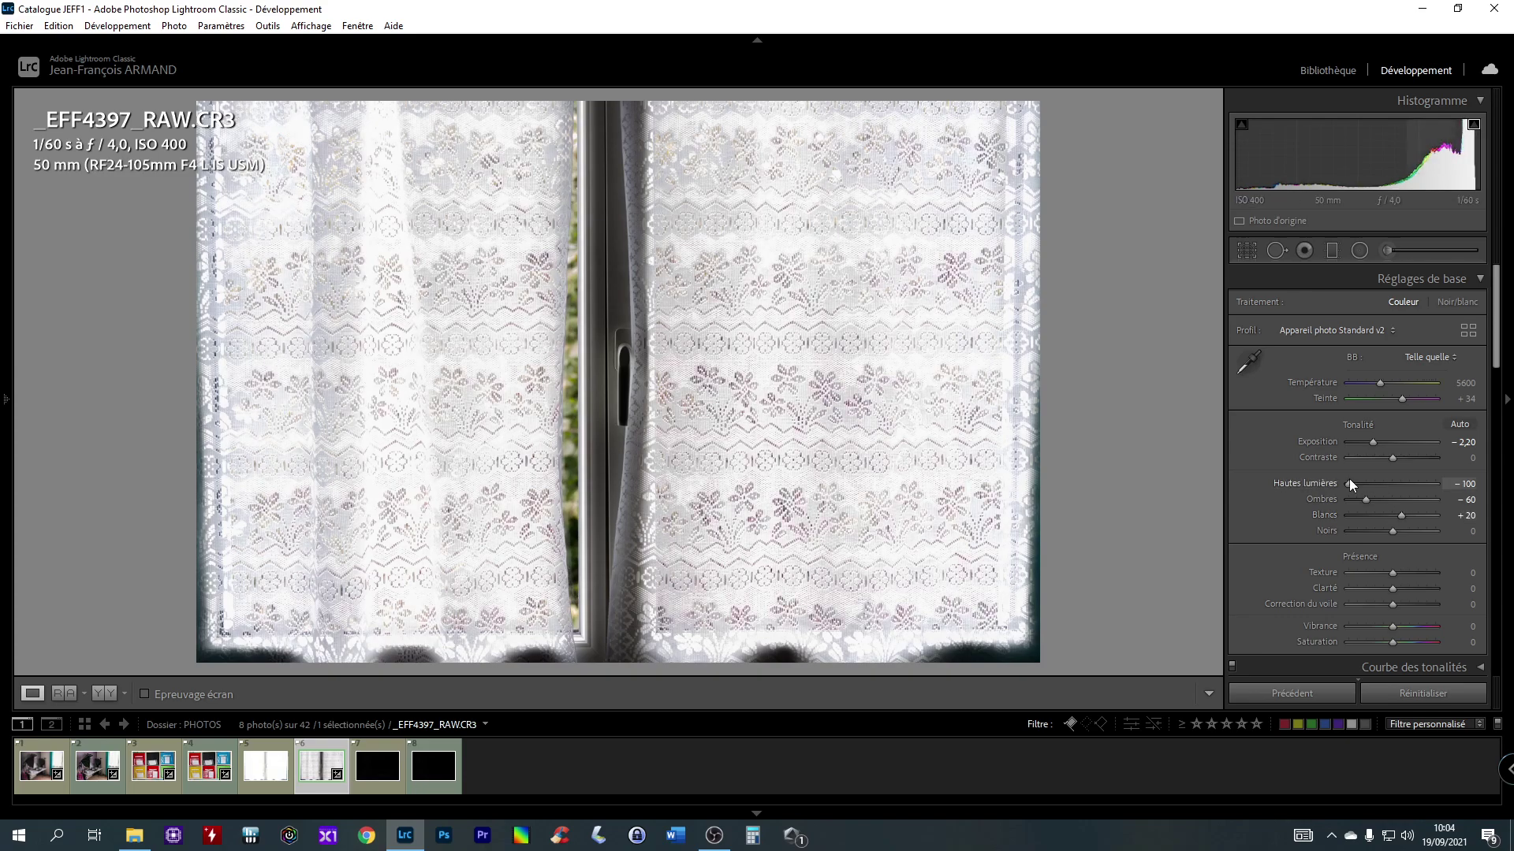
key(Up)
key(Up)
key(Up)
key(Up)
key(Up)
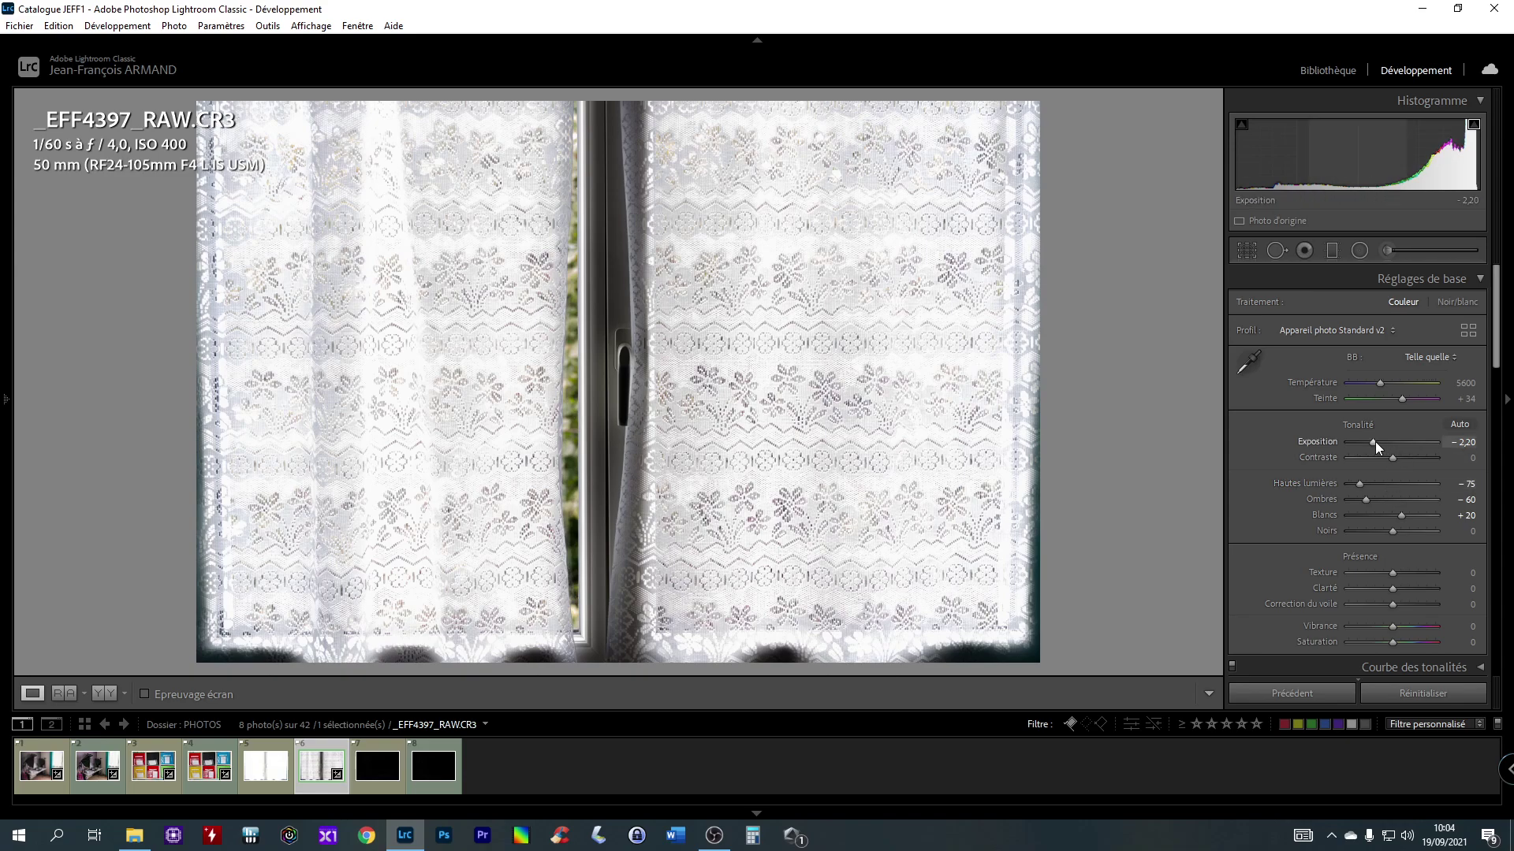
Step: Refine the RAW curtain photo with exposure at −2.50 and whites at +40
key(Down)
key(Down)
key(Down)
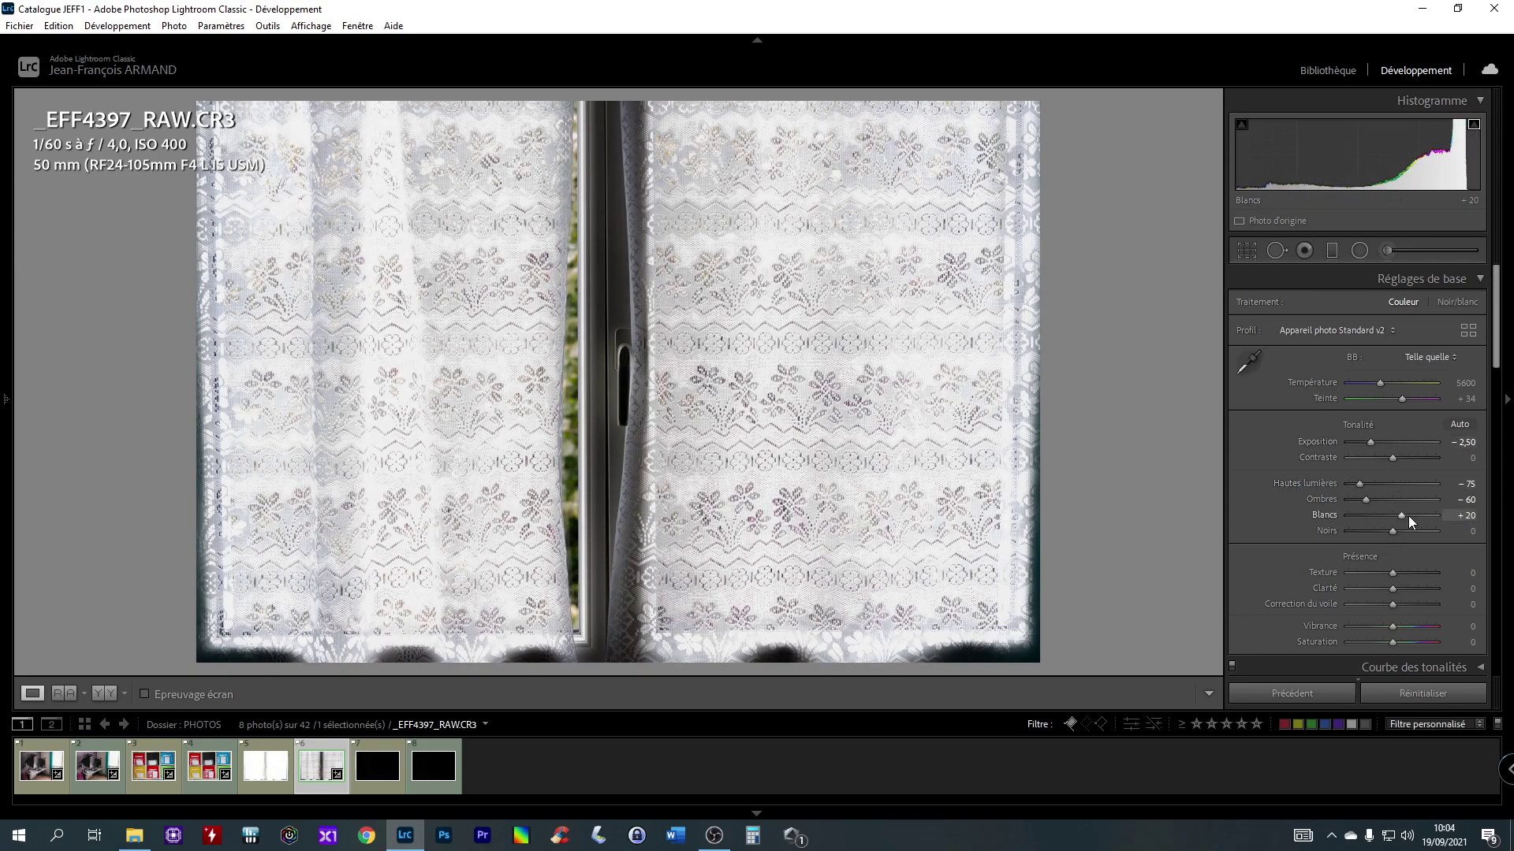
key(Up)
key(Up)
key(Up)
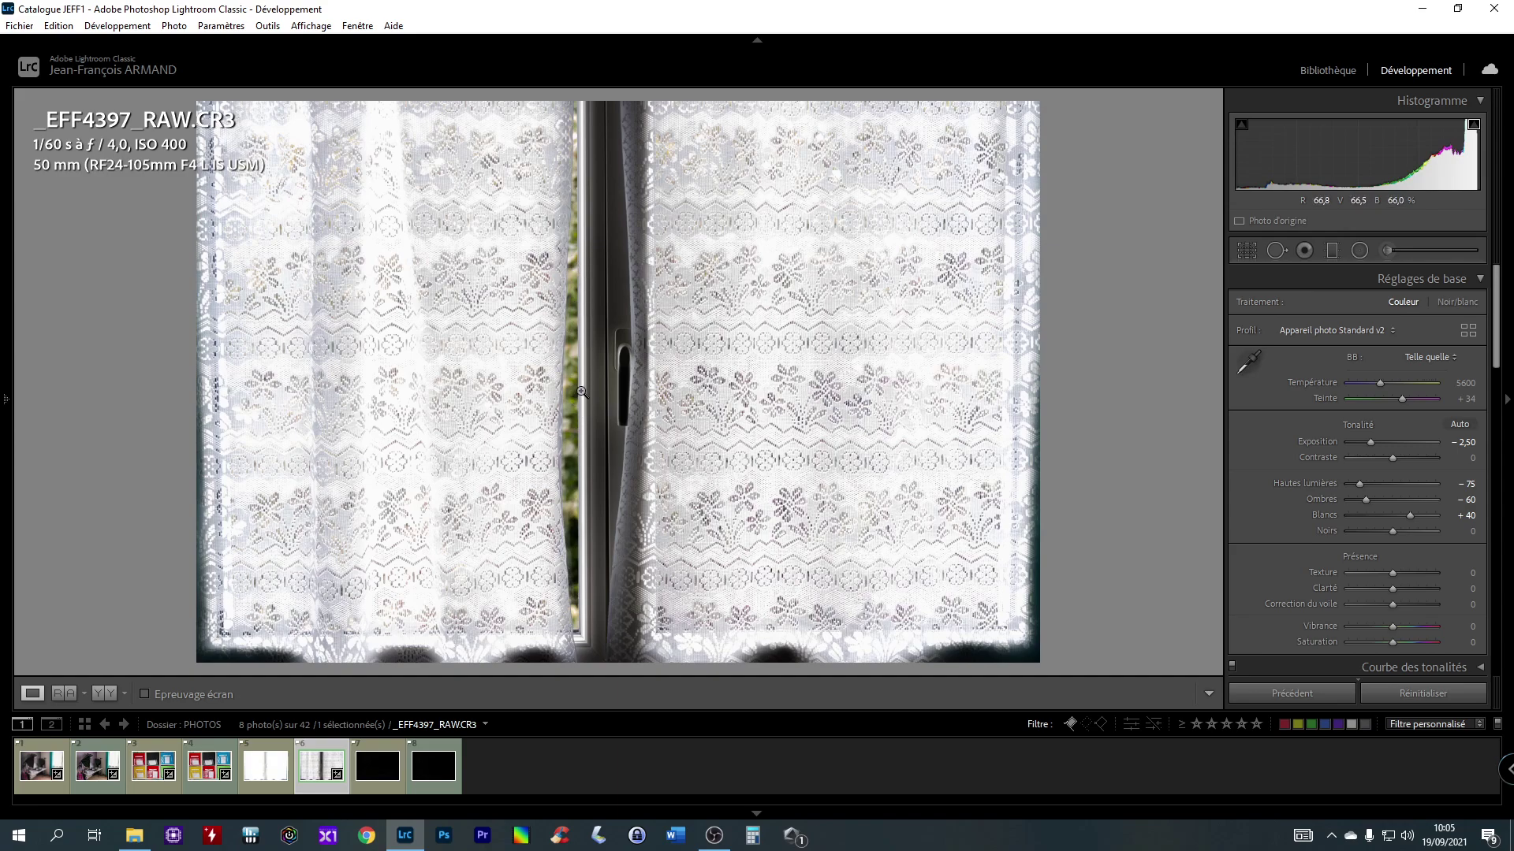
Step: Lower the exposure of the JPEG curtain photo _EFF4397_JPEG.JPG to −1.90
click(272, 744)
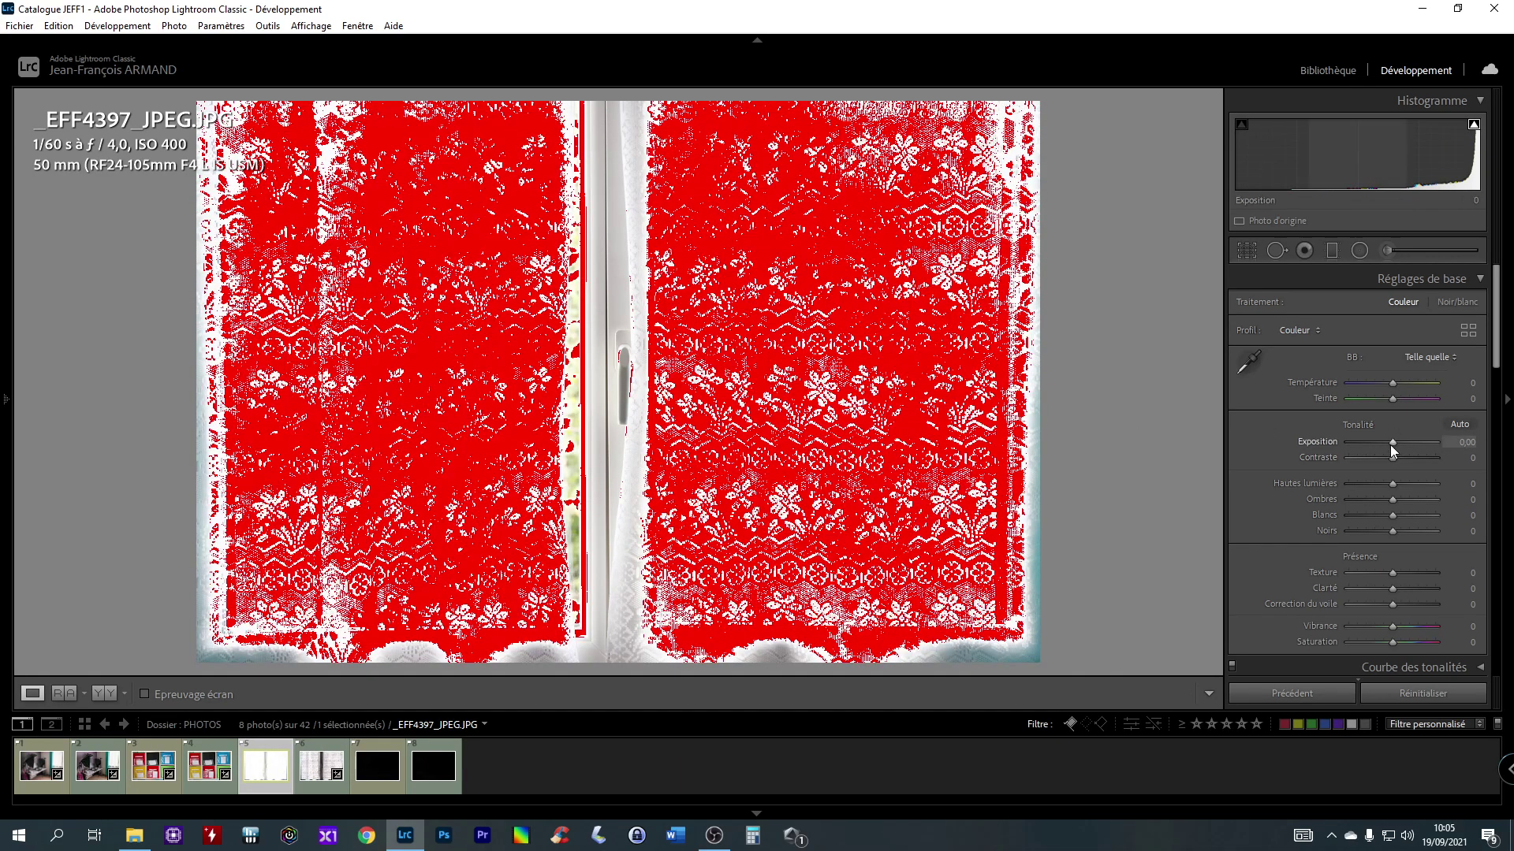
scroll(1389, 443, down, 12)
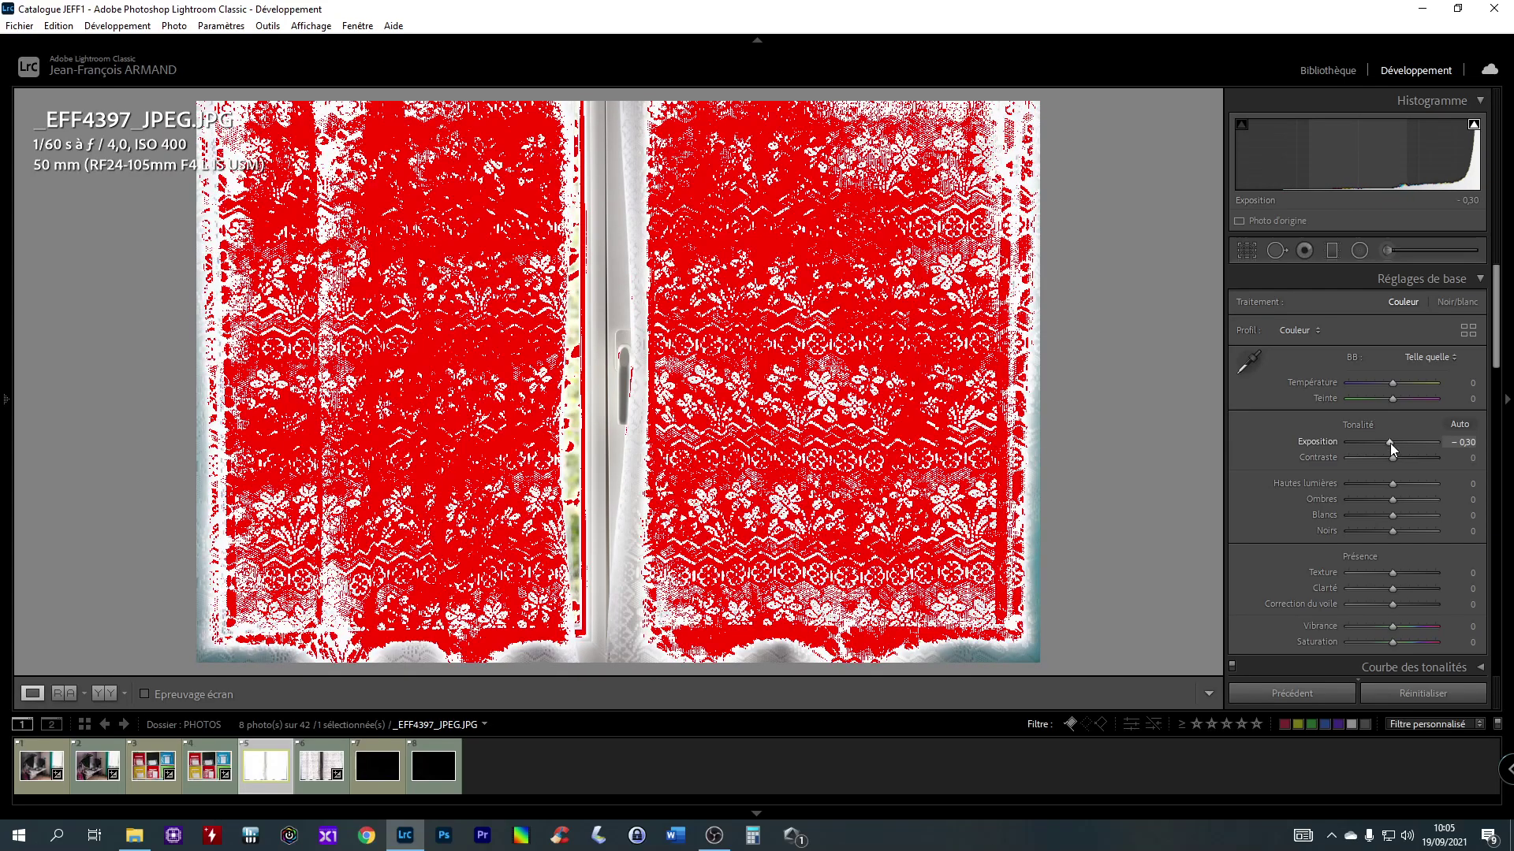
scroll(1389, 443, down, 9)
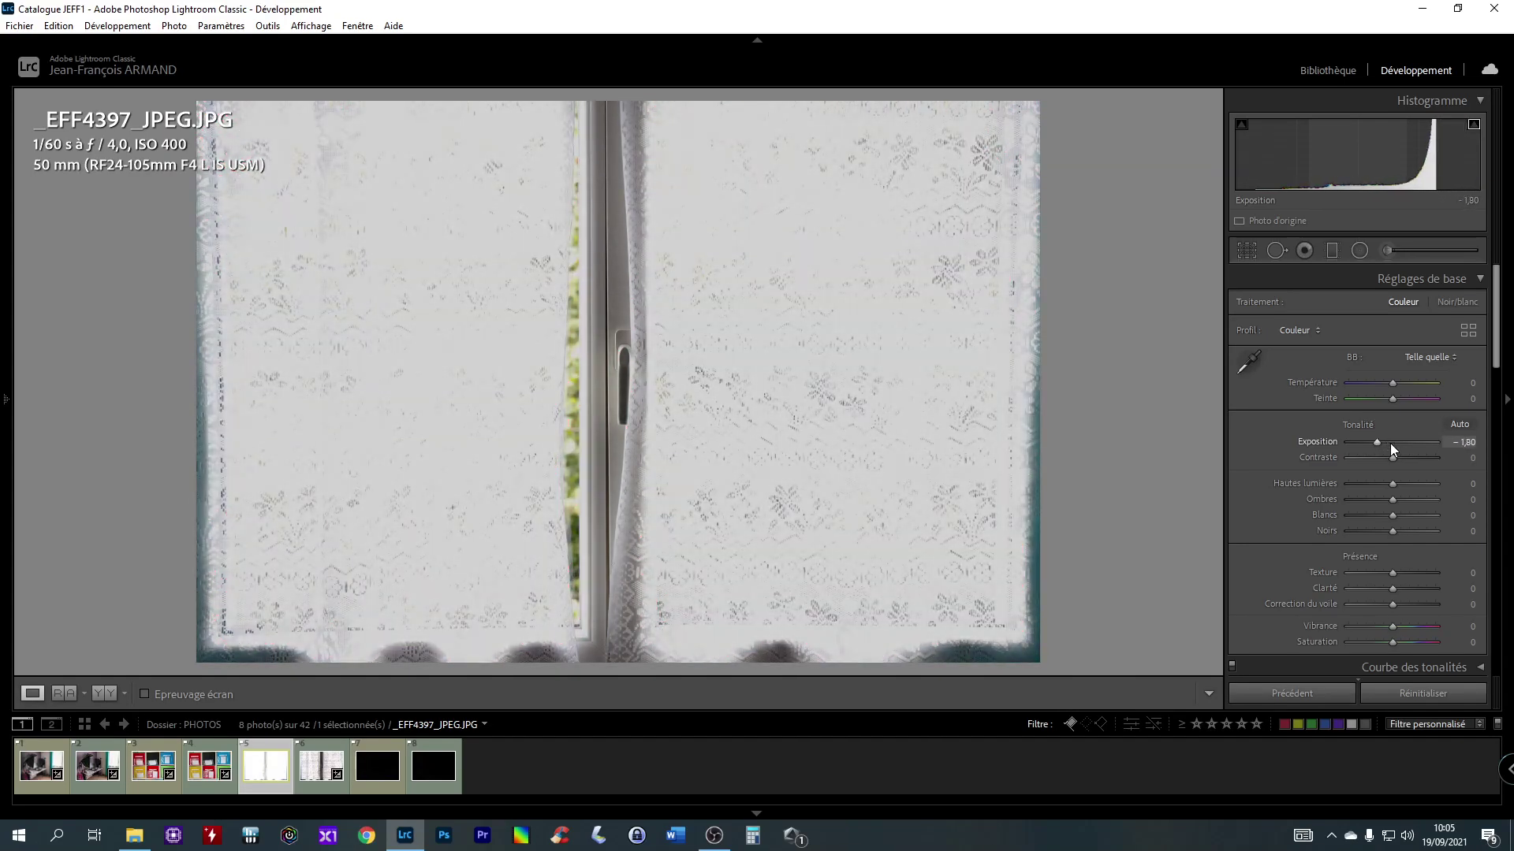
scroll(1389, 443, up, 2)
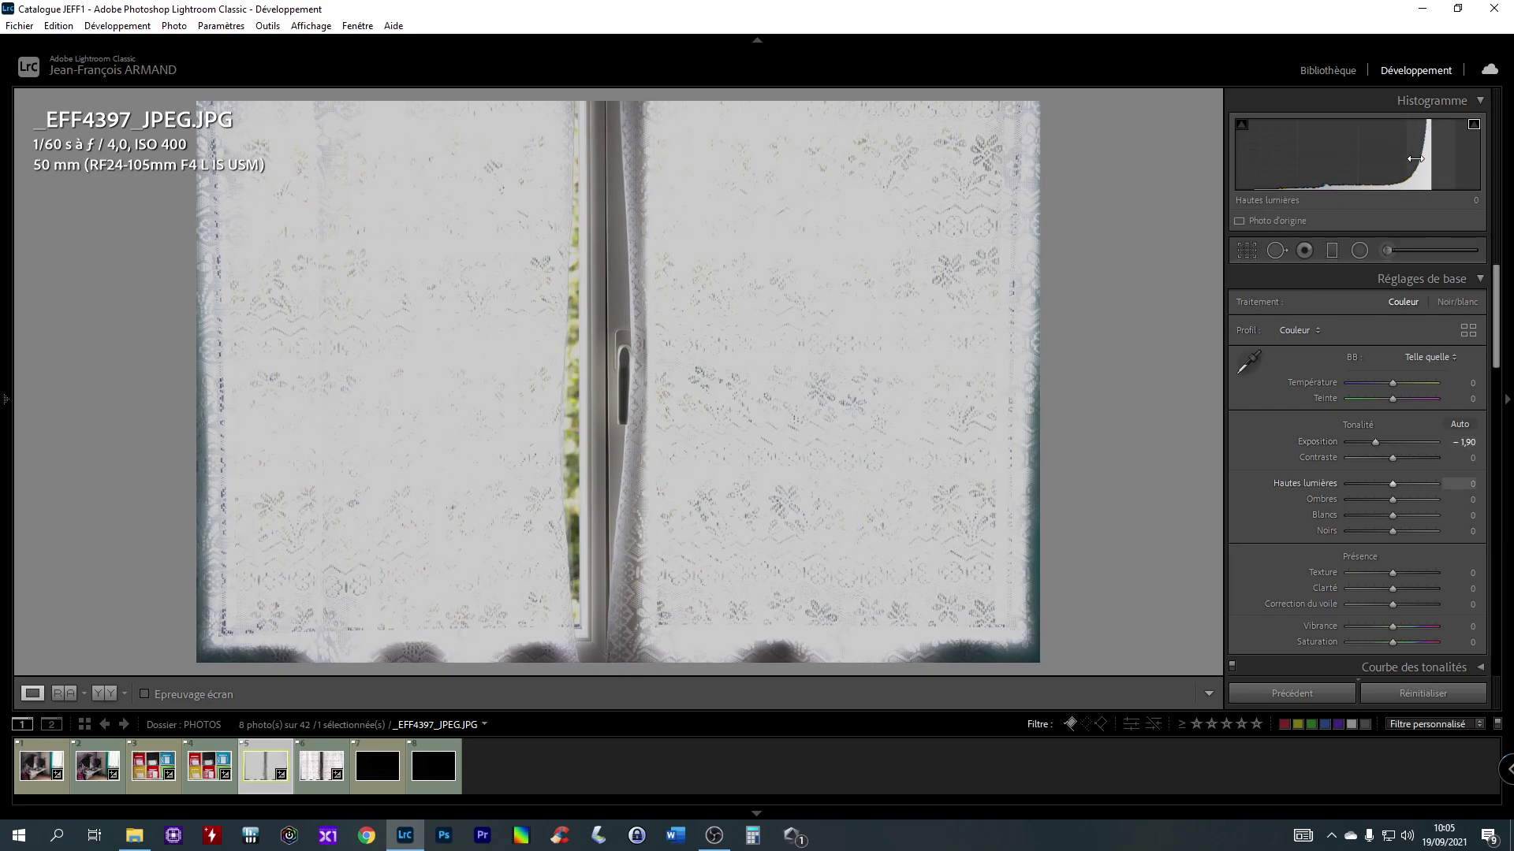
Step: Reset the exposure of the RAW curtain photo _EFF4397_RAW.CR3 and lower it gradually to −2.40
click(306, 759)
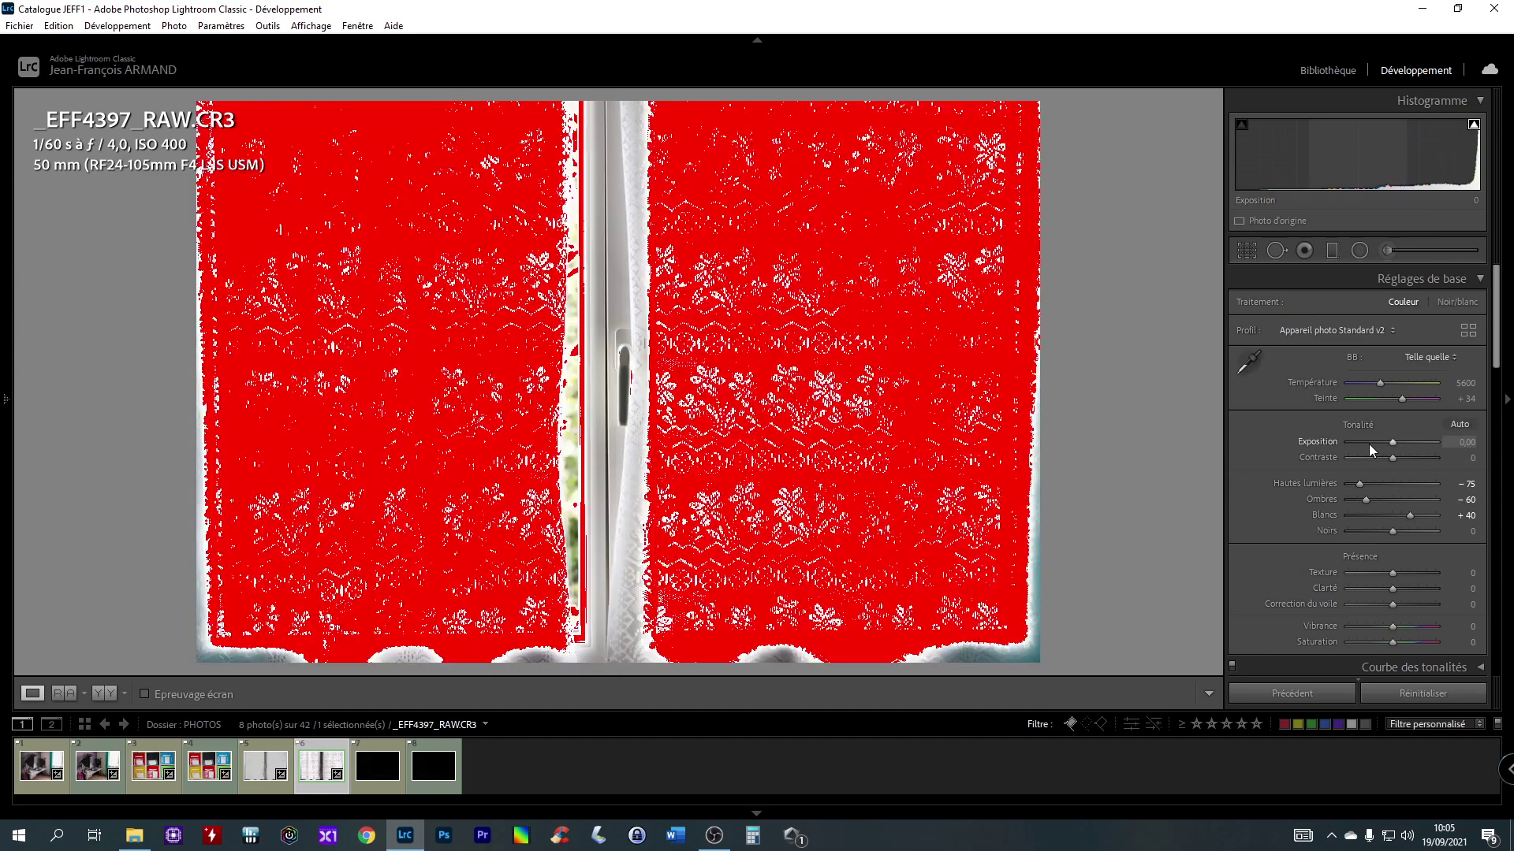
double_click(1369, 443)
scroll(1392, 441, down, 6)
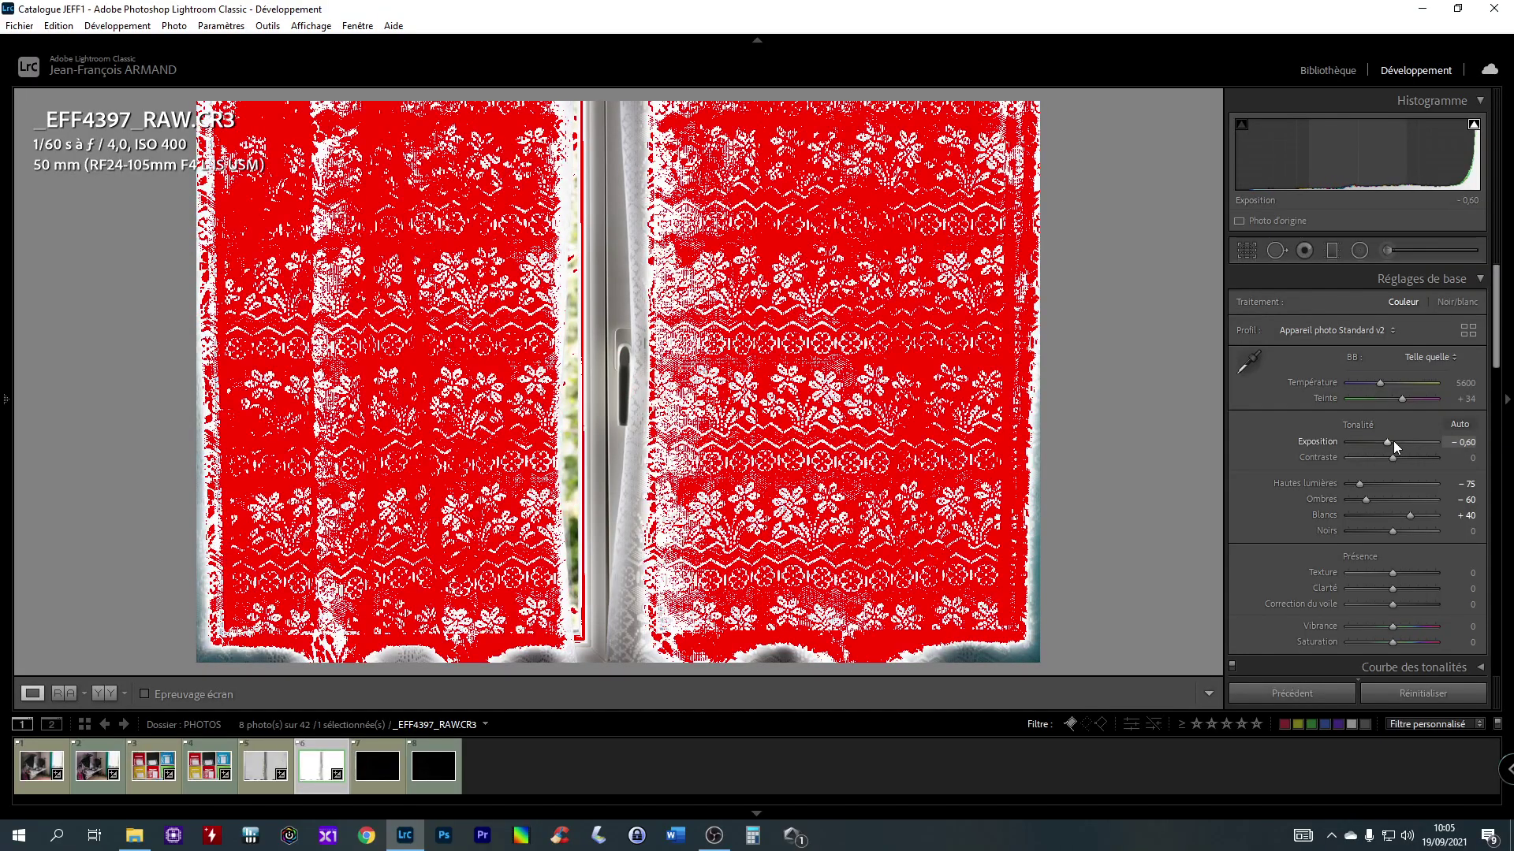
scroll(1393, 442, down, 6)
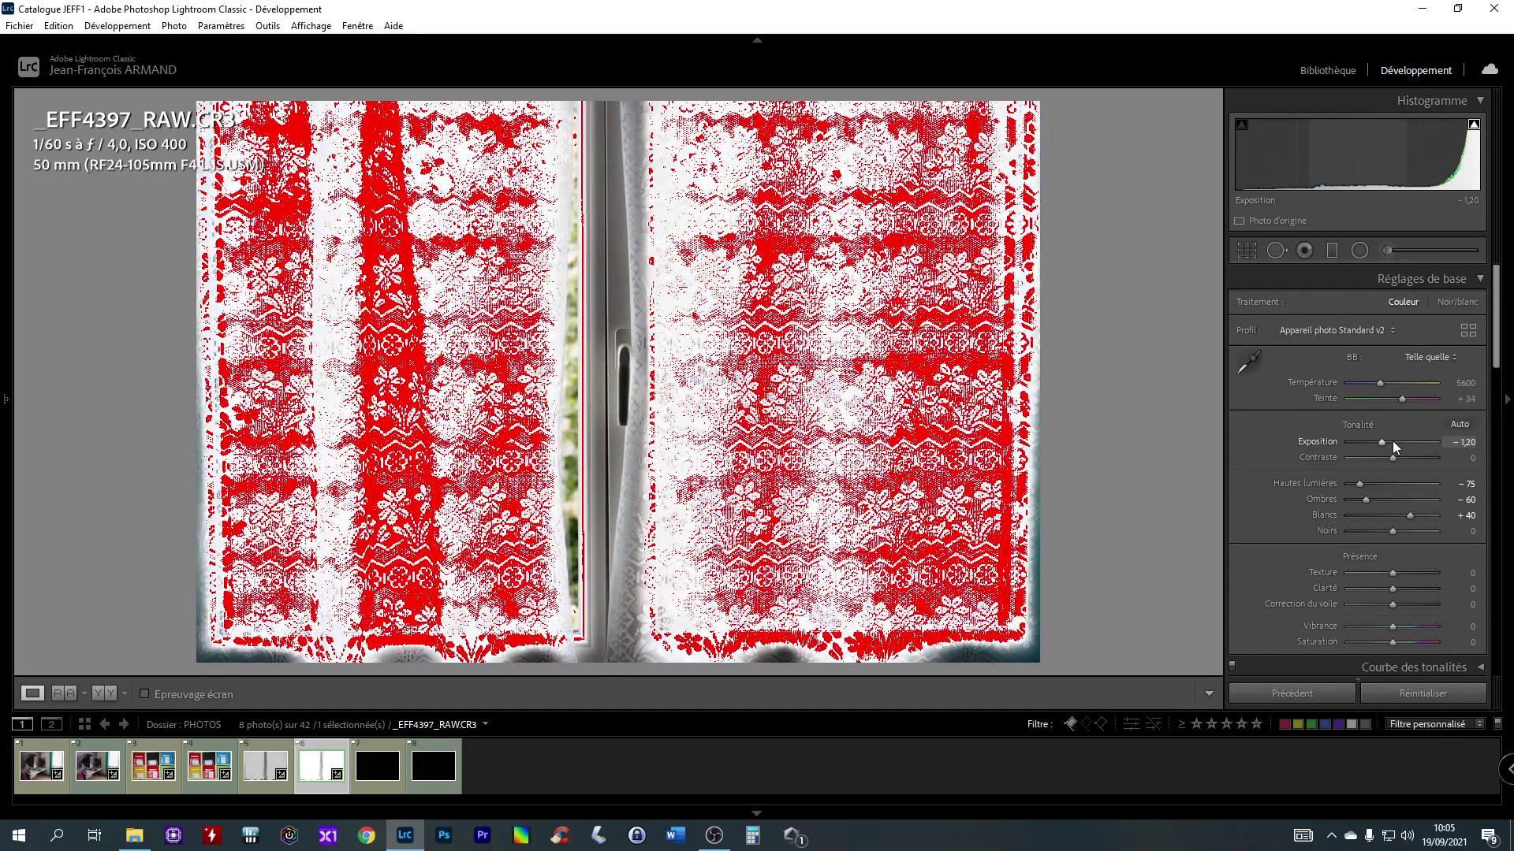
scroll(1392, 442, down, 1)
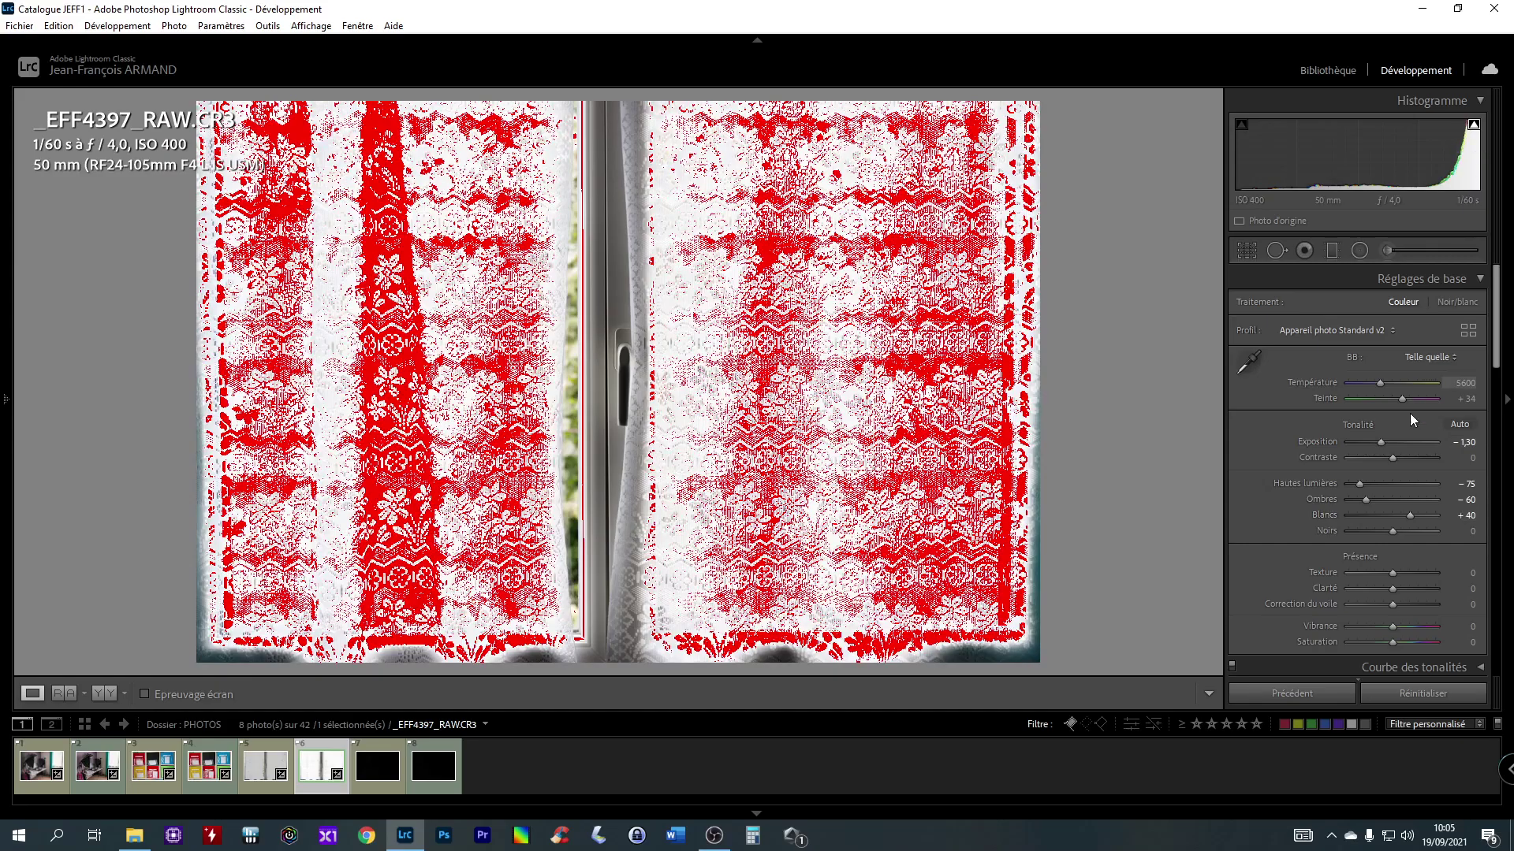
scroll(1378, 446, down, 3)
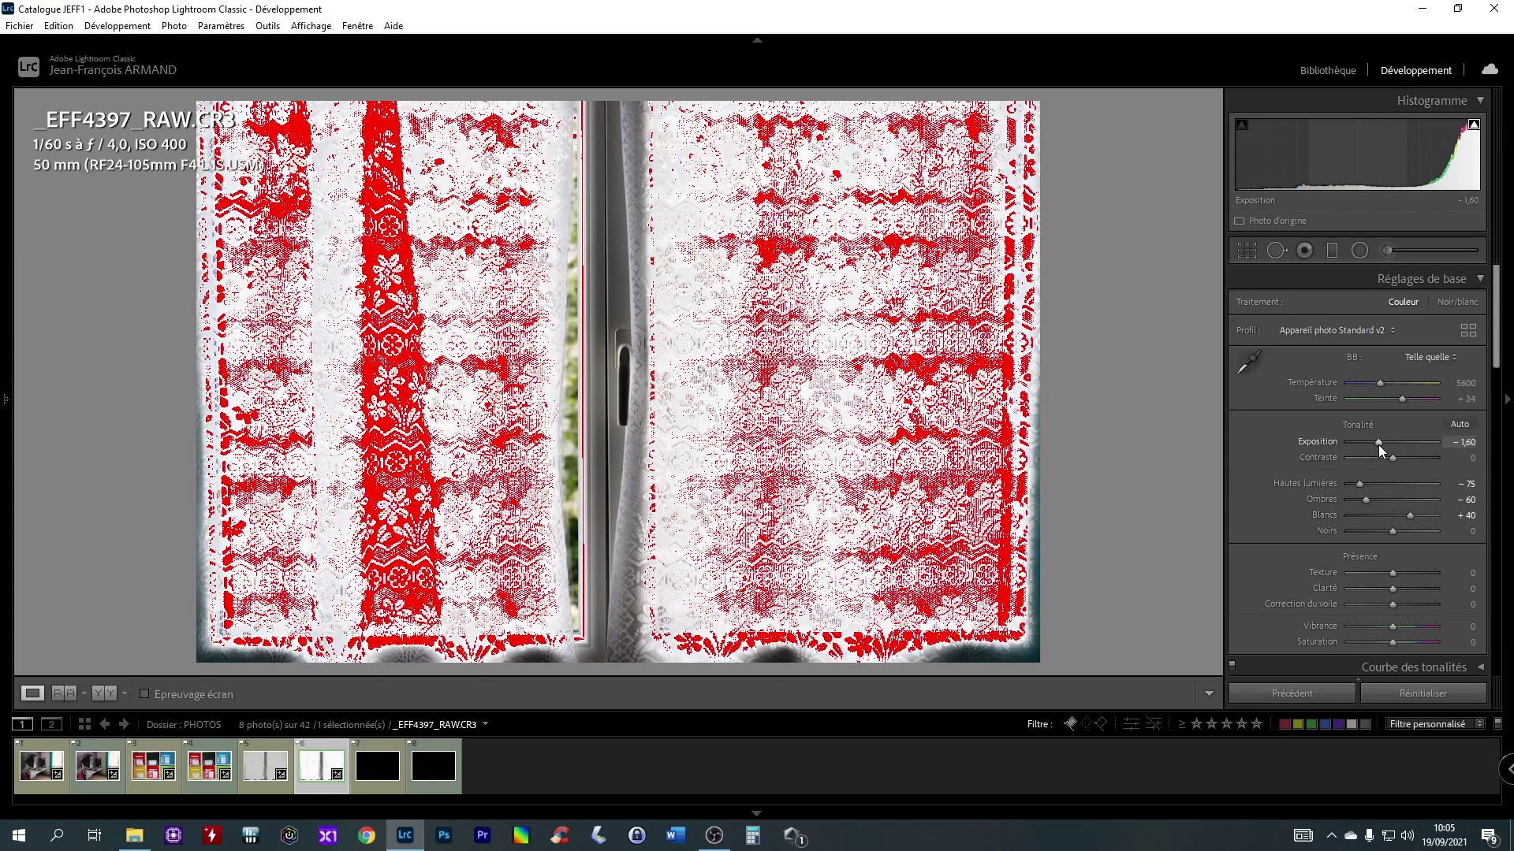
scroll(1378, 444, down, 4)
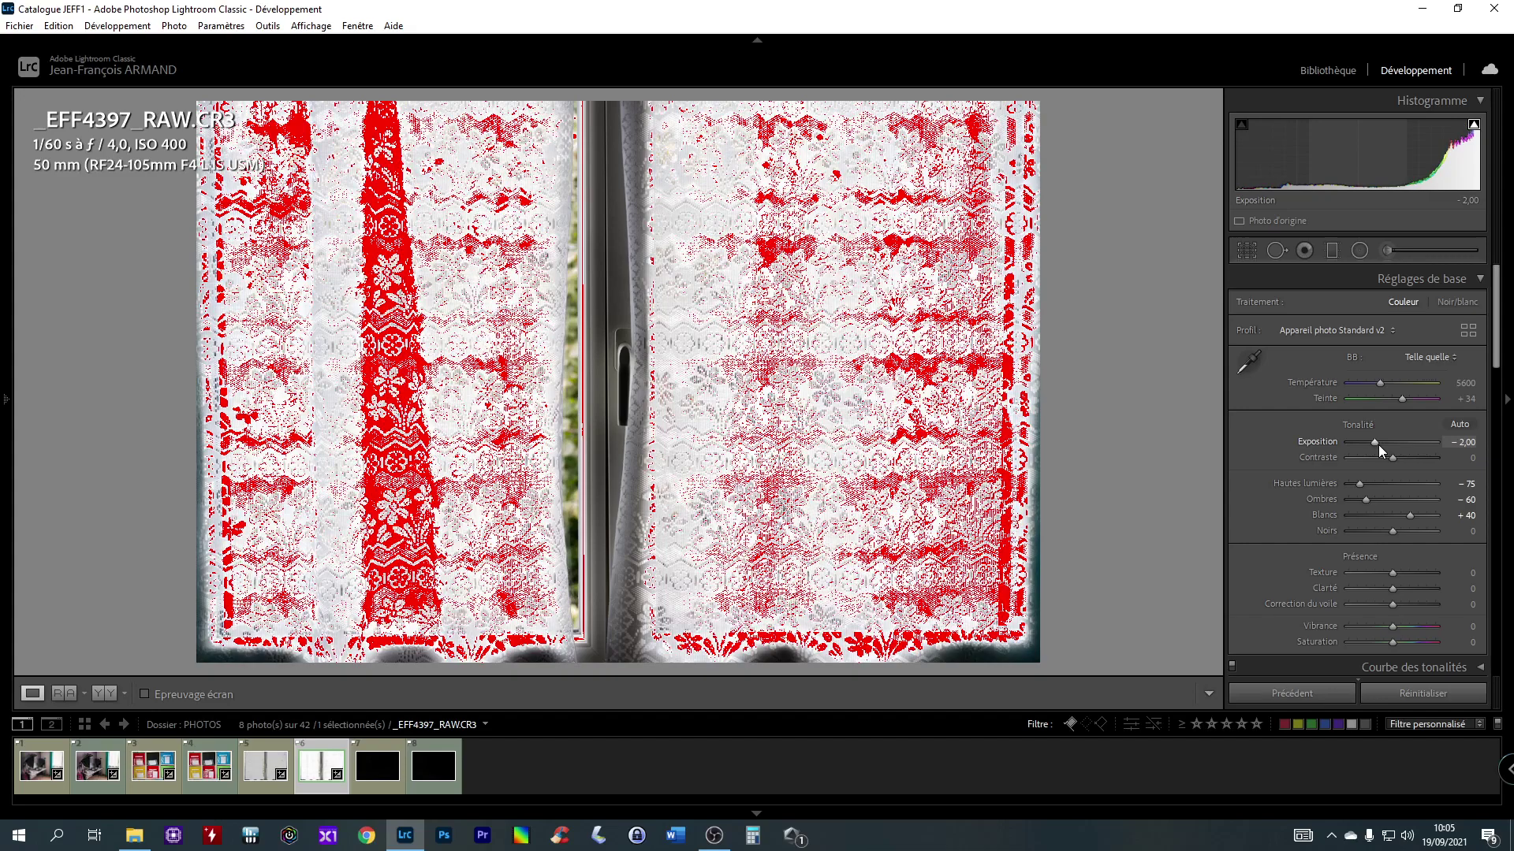
scroll(1378, 445, down, 3)
scroll(1378, 445, down, 2)
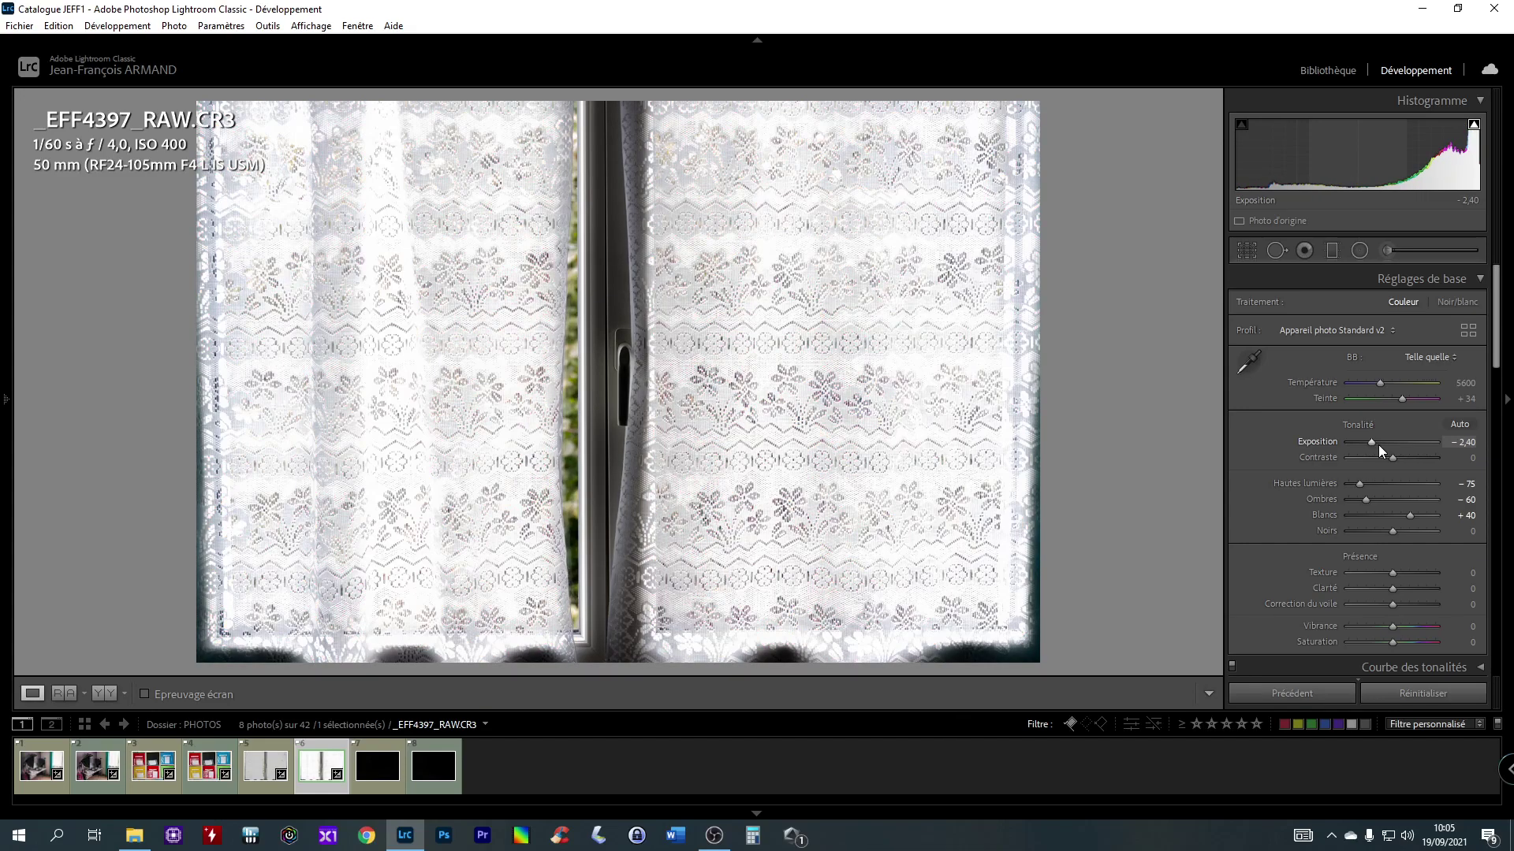
scroll(1378, 444, up, 1)
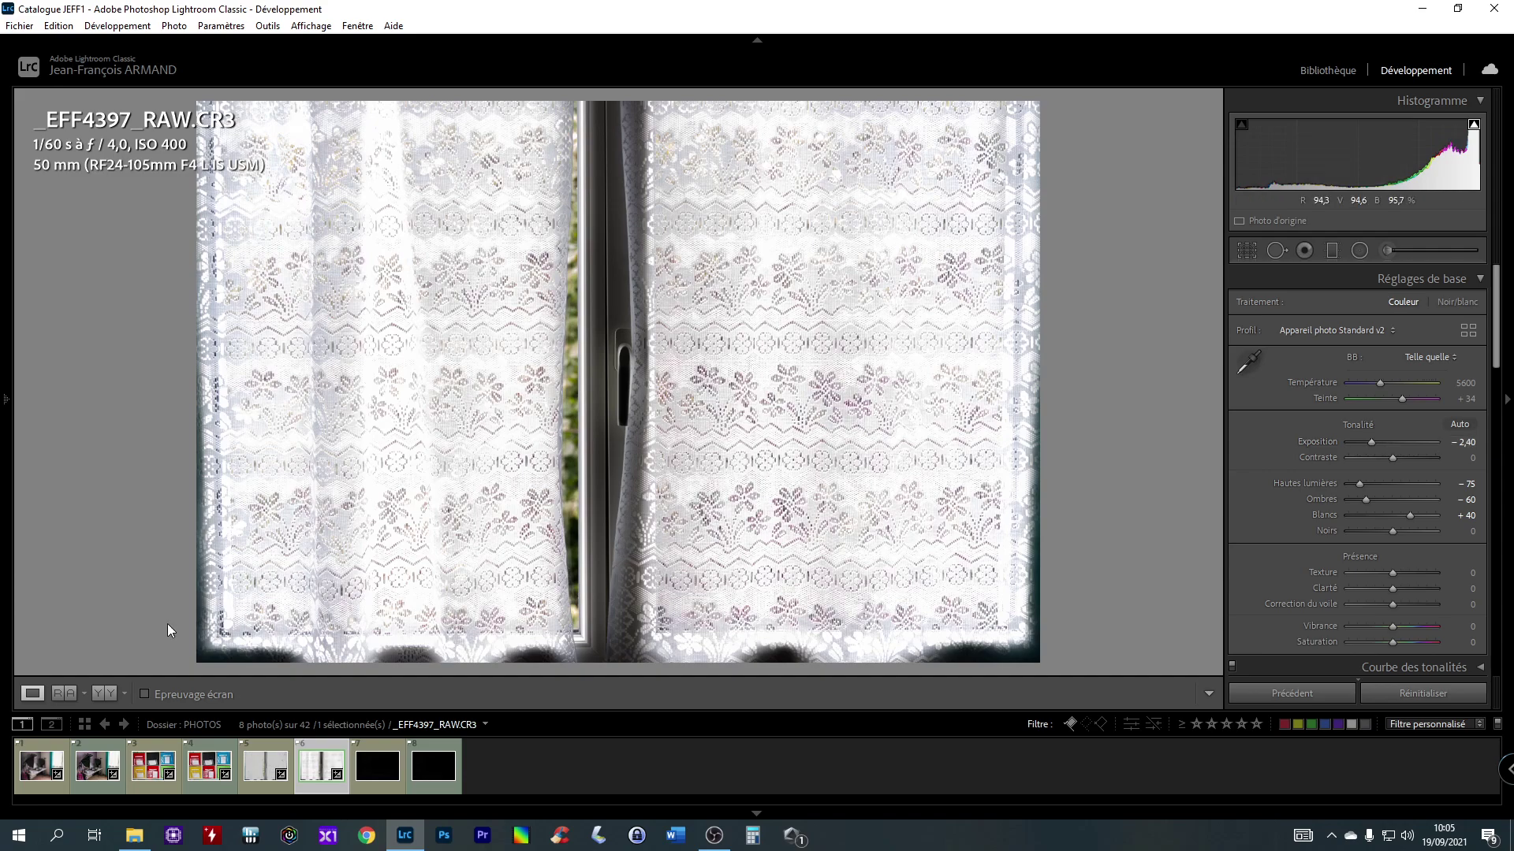
Step: Reset the exposure of the JPEG curtain photo _EFF4397_JPEG.JPG and lower it gradually to −2.35
click(266, 741)
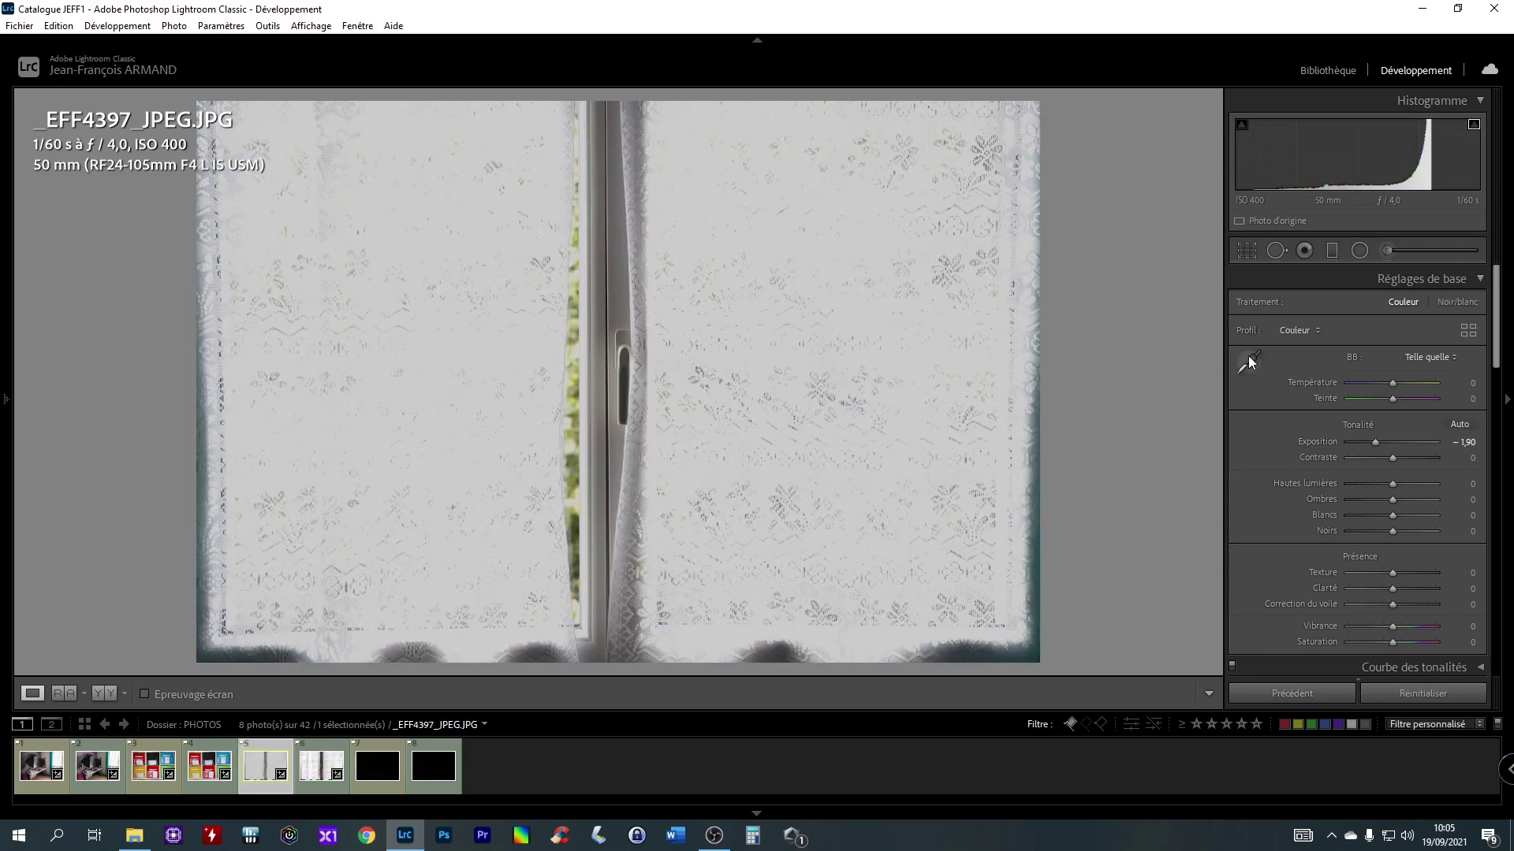
drag(1374, 441, 1389, 443)
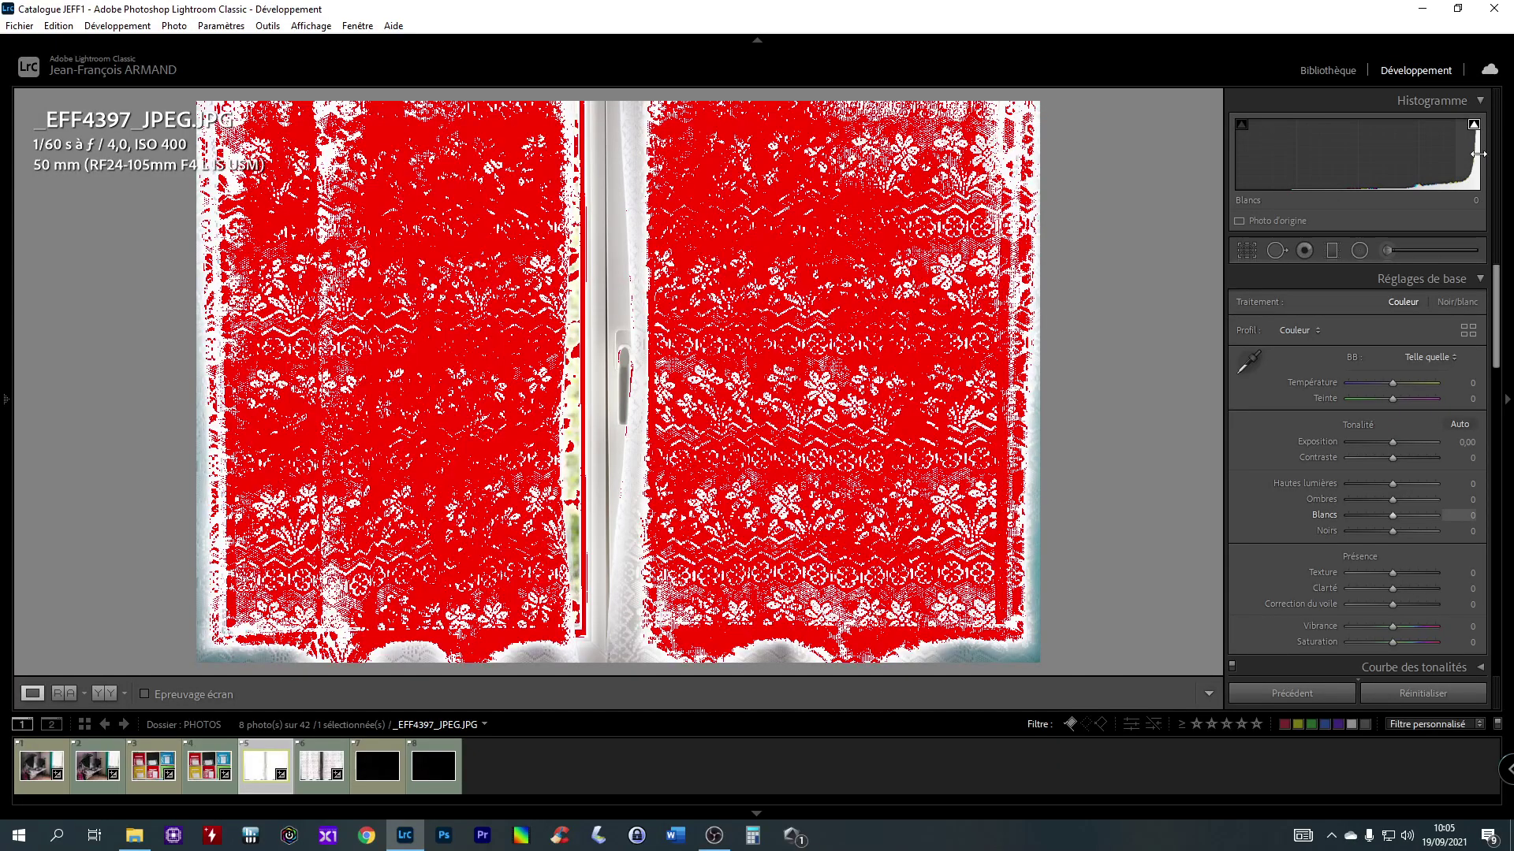
drag(1394, 443, 1392, 441)
key(Down)
key(Down)
key(Down)
key(Down)
key(Down)
key(Down)
key(Down)
key(Down)
key(Down)
key(Down)
key(Down)
key(Down)
key(Down)
key(Down)
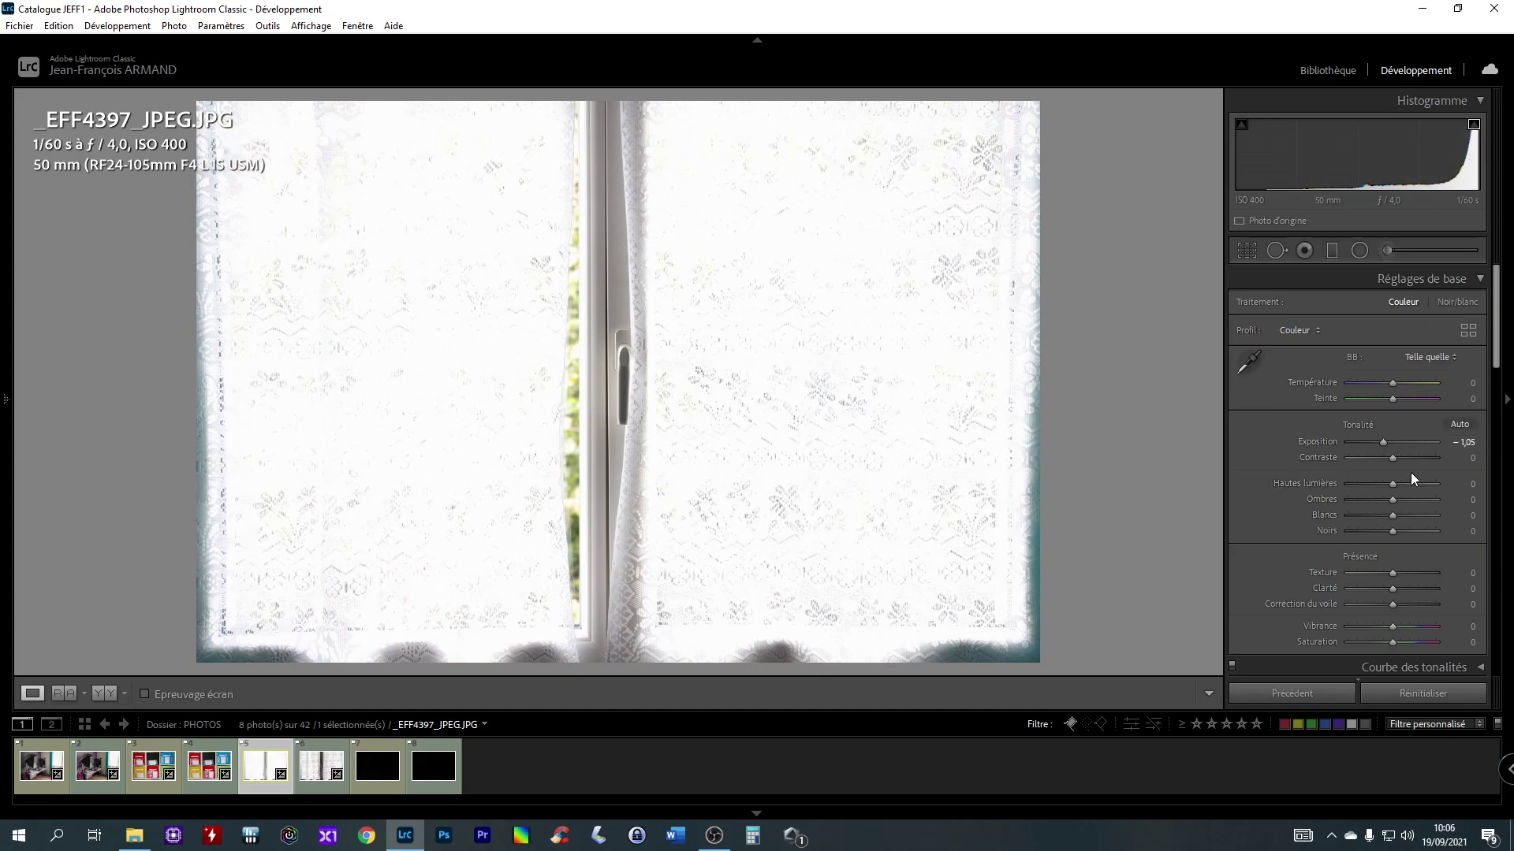
key(Down)
key(Down)
key(Down)
key(Down)
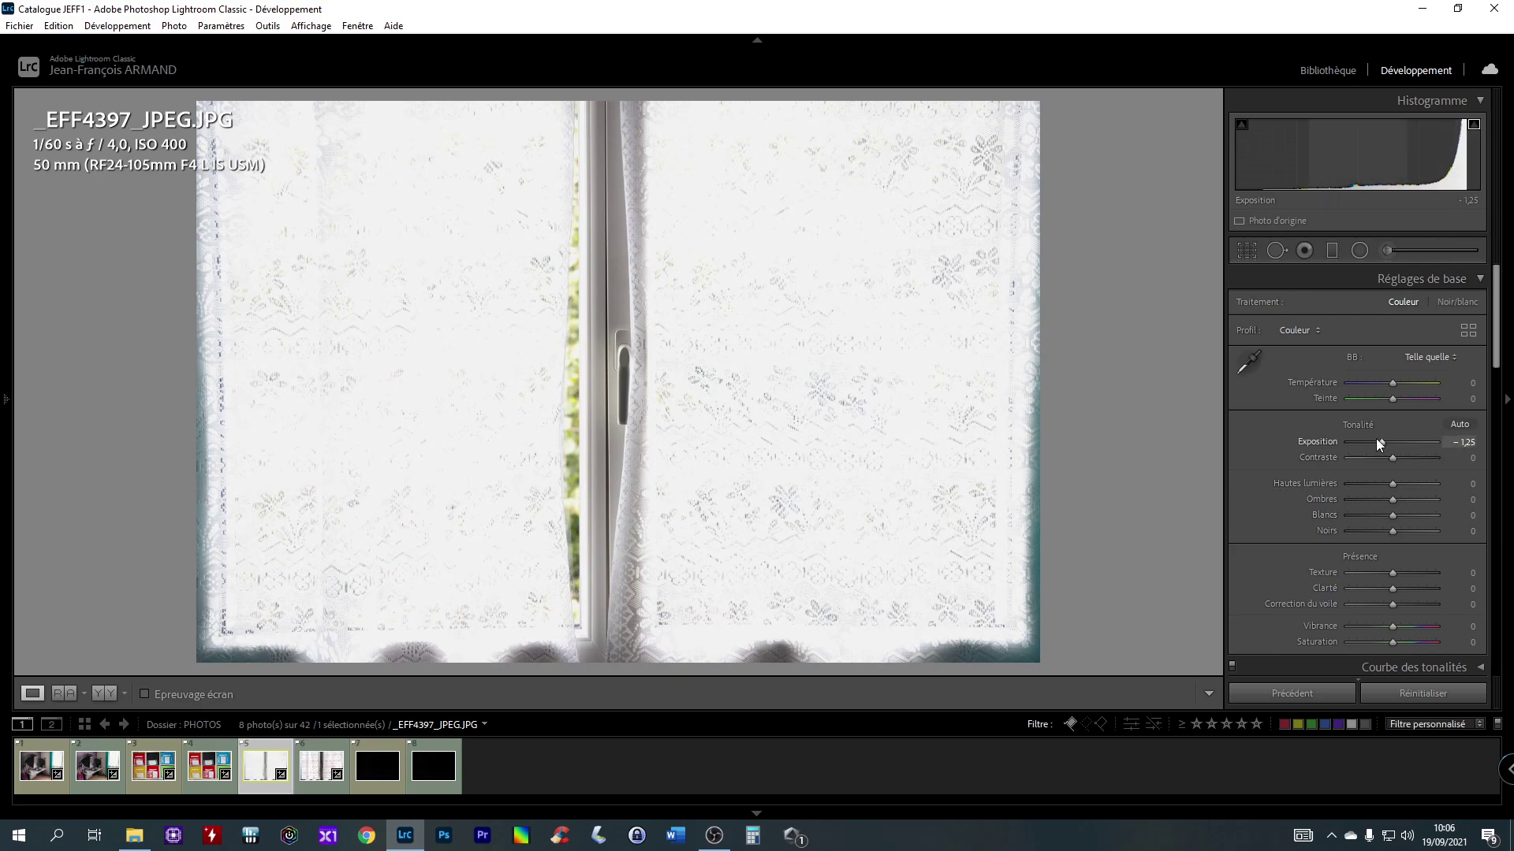
key(Down)
key(Down)
key(Down)
key(Down)
key(Down)
key(Down)
key(Down)
key(Down)
key(Down)
key(Down)
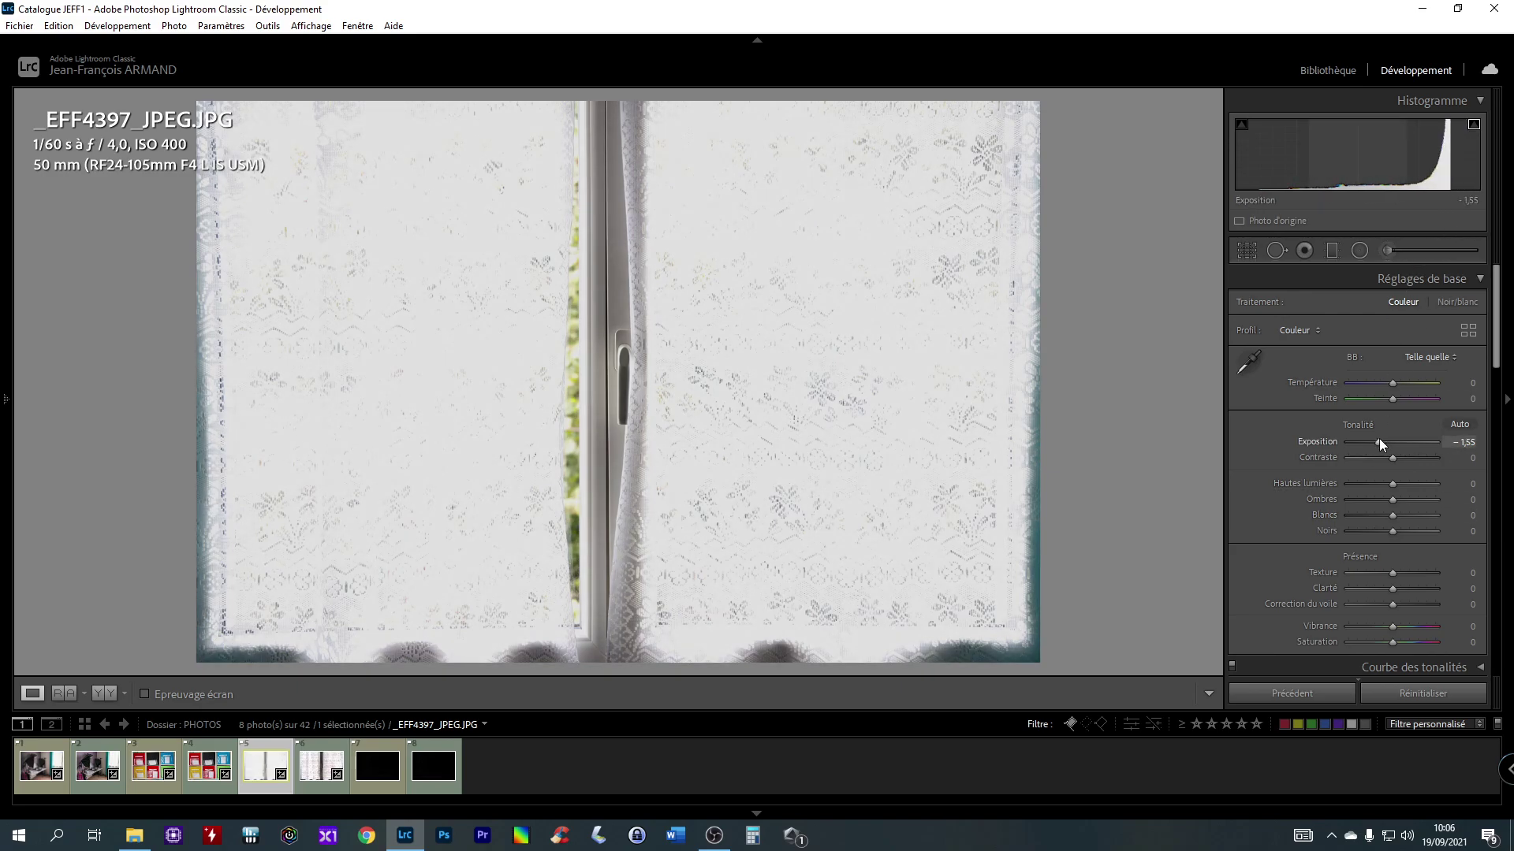
key(Down)
key(Down)
key(Down)
key(Down)
key(Down)
key(Down)
key(Down)
key(Down)
key(Down)
key(Down)
key(Down)
key(Down)
key(Down)
key(Down)
key(Down)
key(Down)
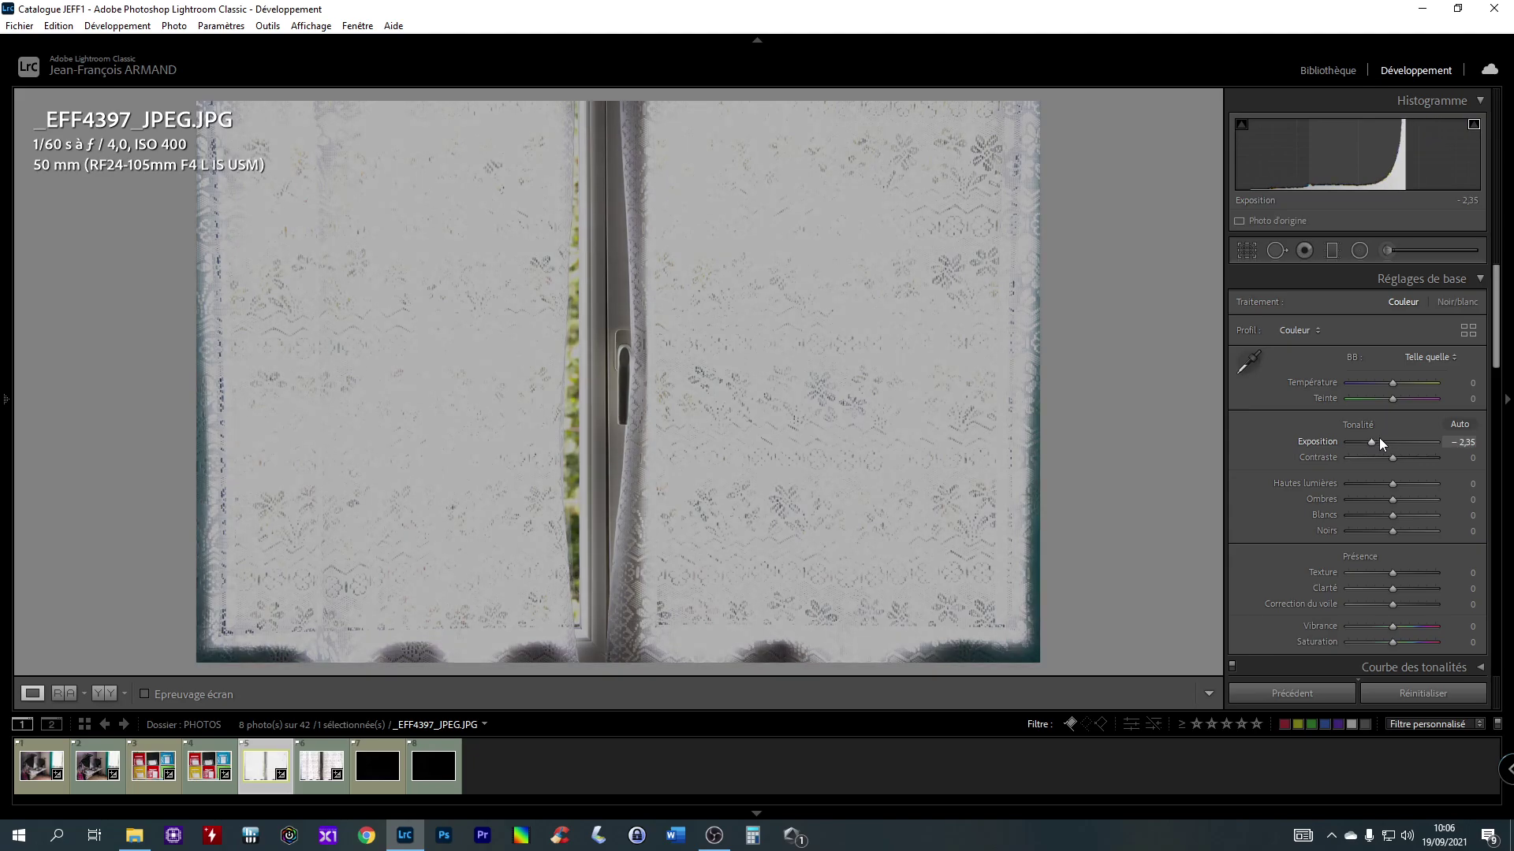
Step: Raise the JPEG curtain photo's exposure to −1.15
key(Up)
key(Up)
key(Up)
key(Up)
key(Up)
key(Up)
key(Up)
key(Up)
key(Up)
key(Up)
key(Up)
key(Up)
key(Up)
key(Up)
key(Up)
key(Up)
key(Up)
key(Up)
key(Up)
key(Up)
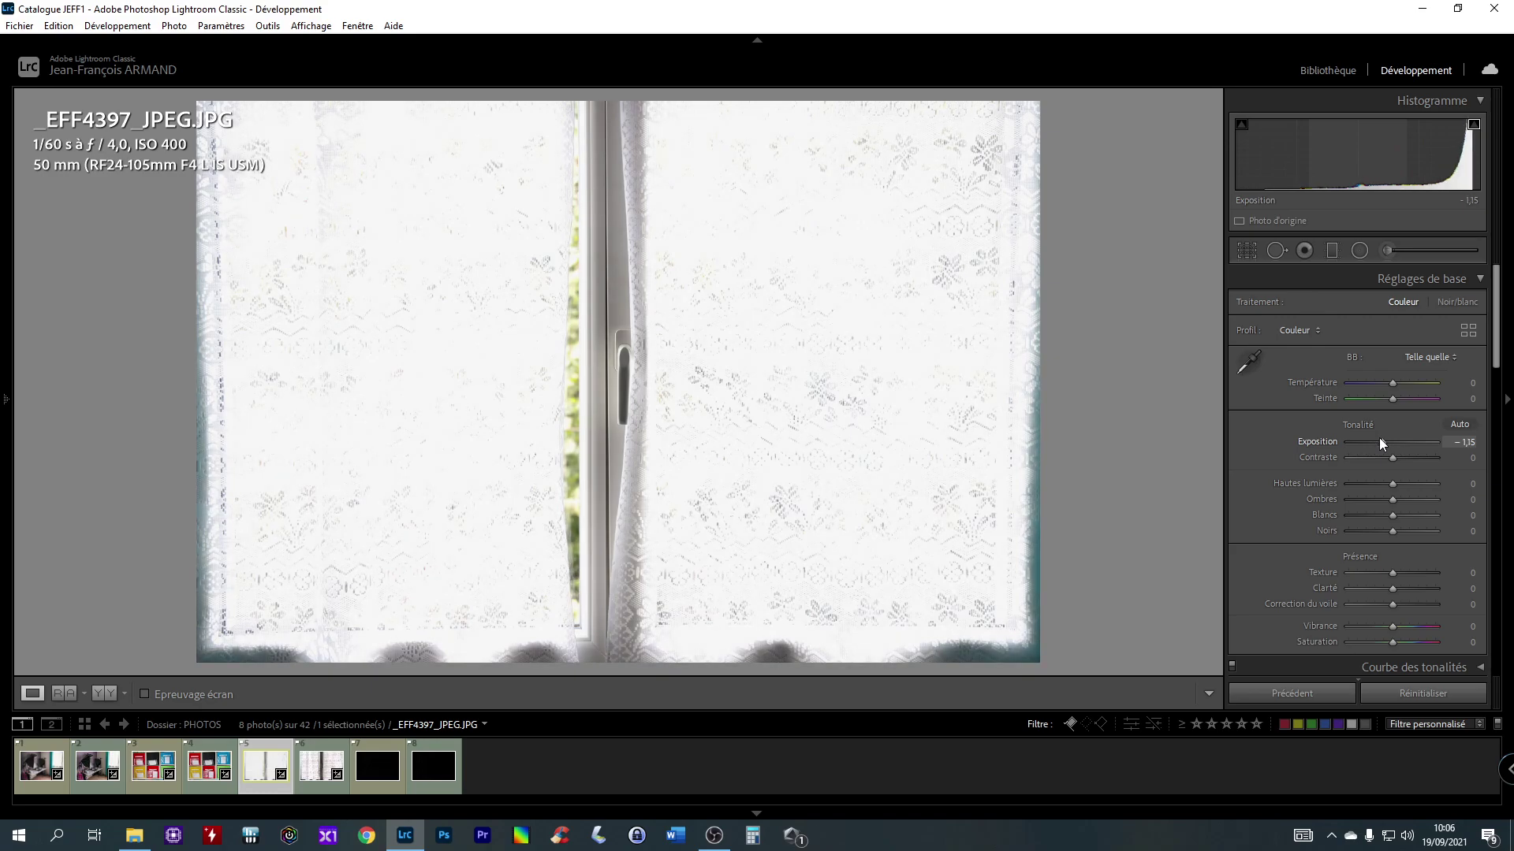
drag(1379, 437, 1382, 441)
Step: Set the JPEG curtain photo's highlights to −100, shadows to −23, contrast to −24, exposure to −1.67 and whites to +69
drag(1392, 498, 1322, 481)
drag(1393, 513, 1381, 470)
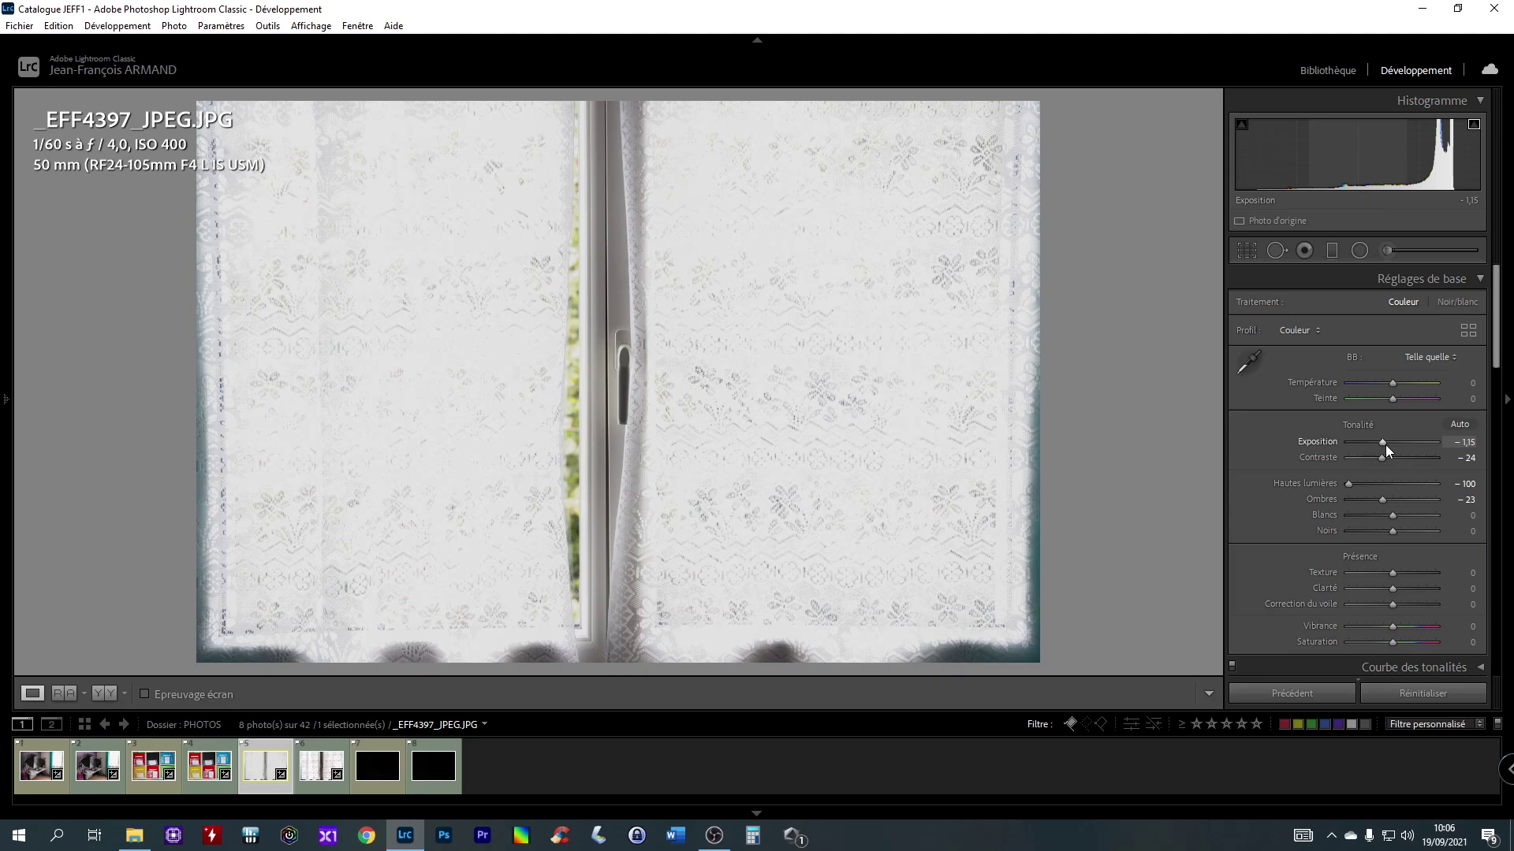
drag(1380, 443, 1375, 443)
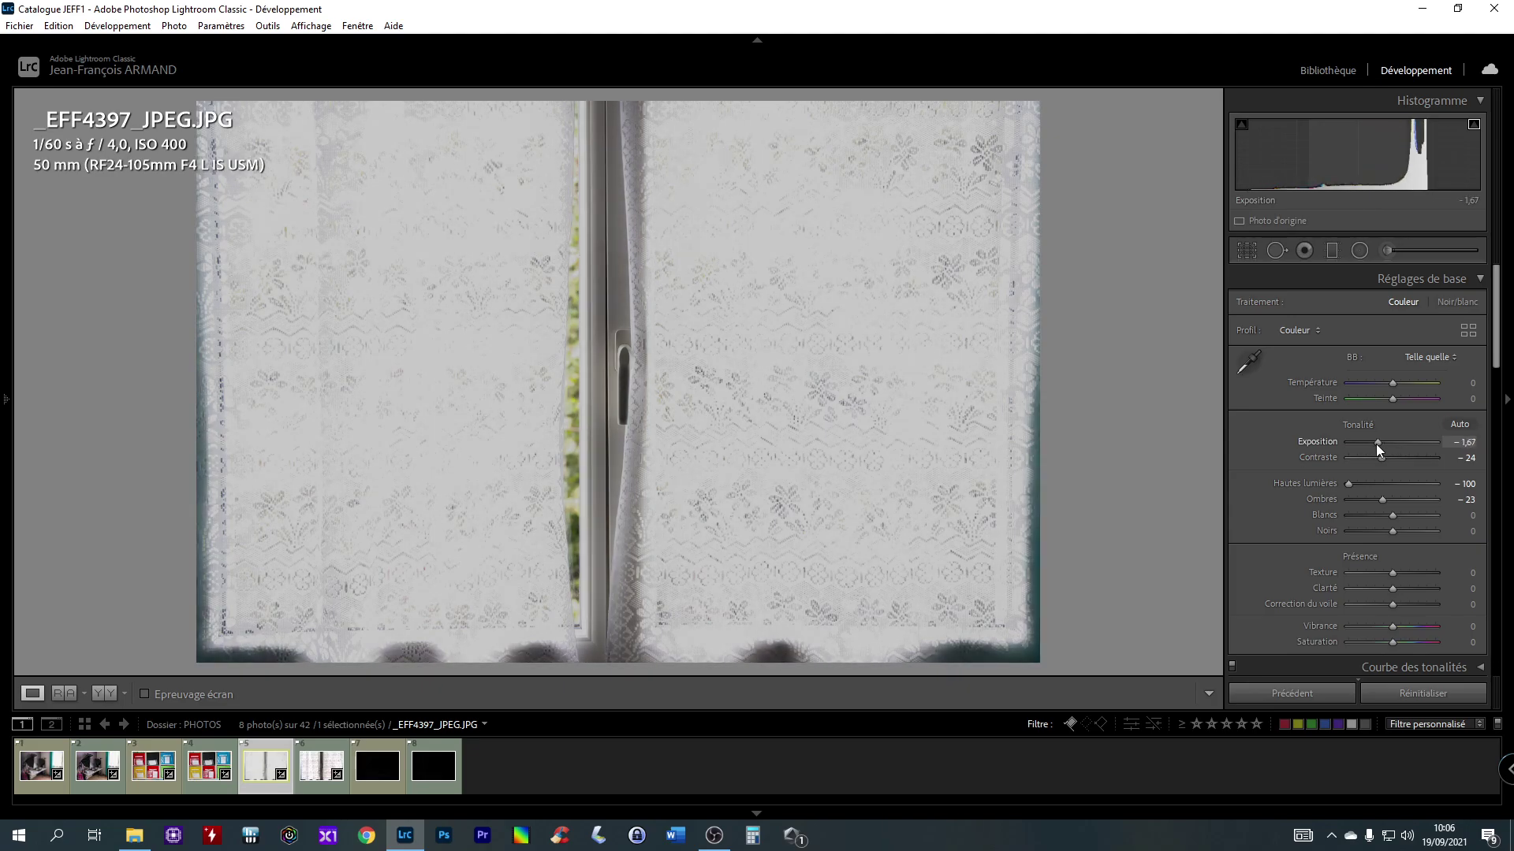
drag(1385, 513, 1422, 514)
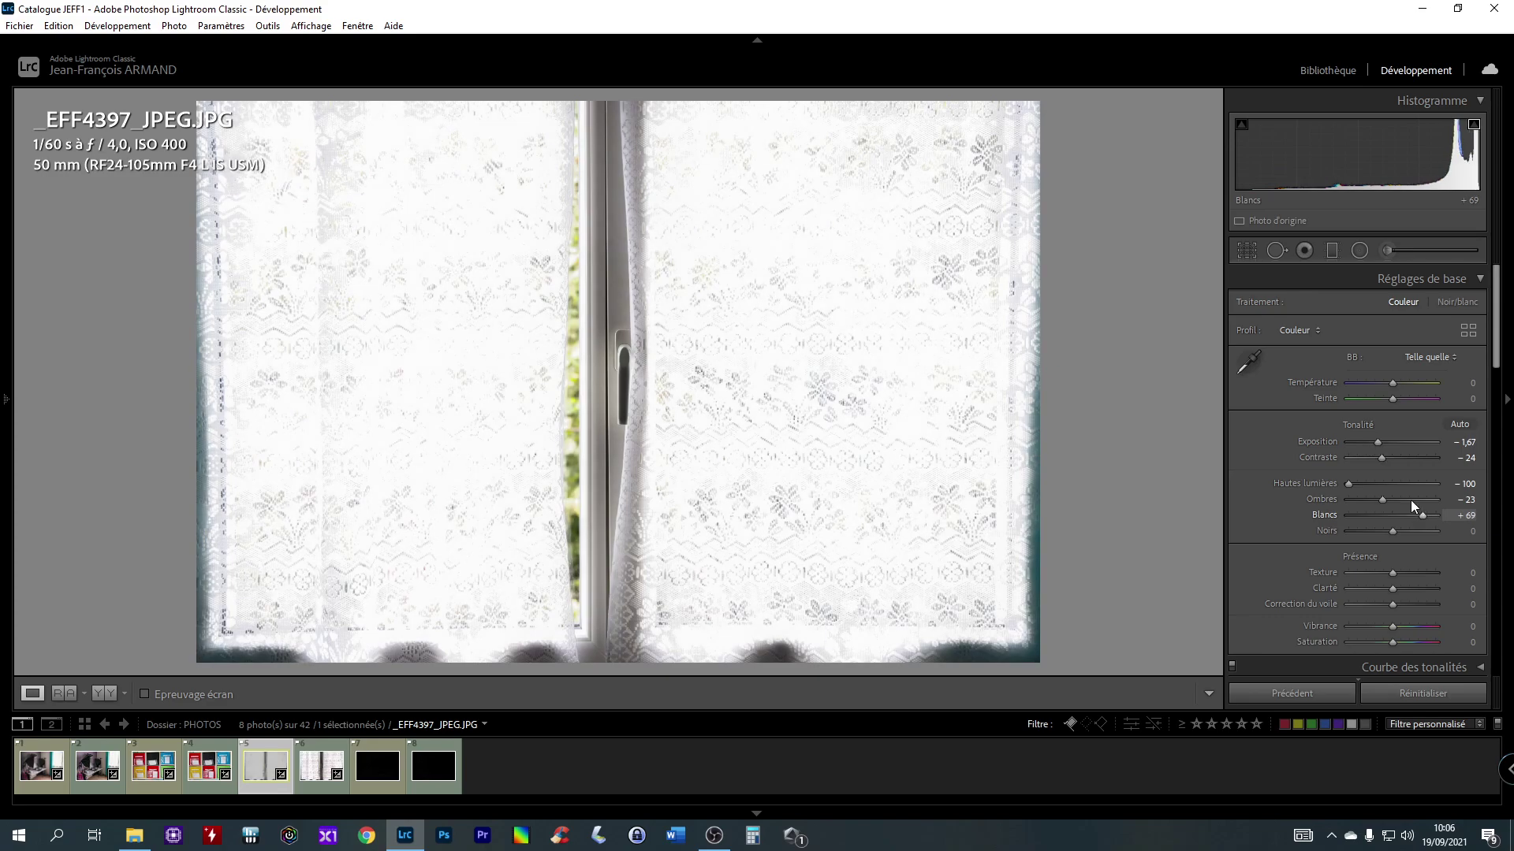
Step: Refine the JPEG curtain photo with exposure at −2.37 and shadows at −24
scroll(1374, 442, down, 6)
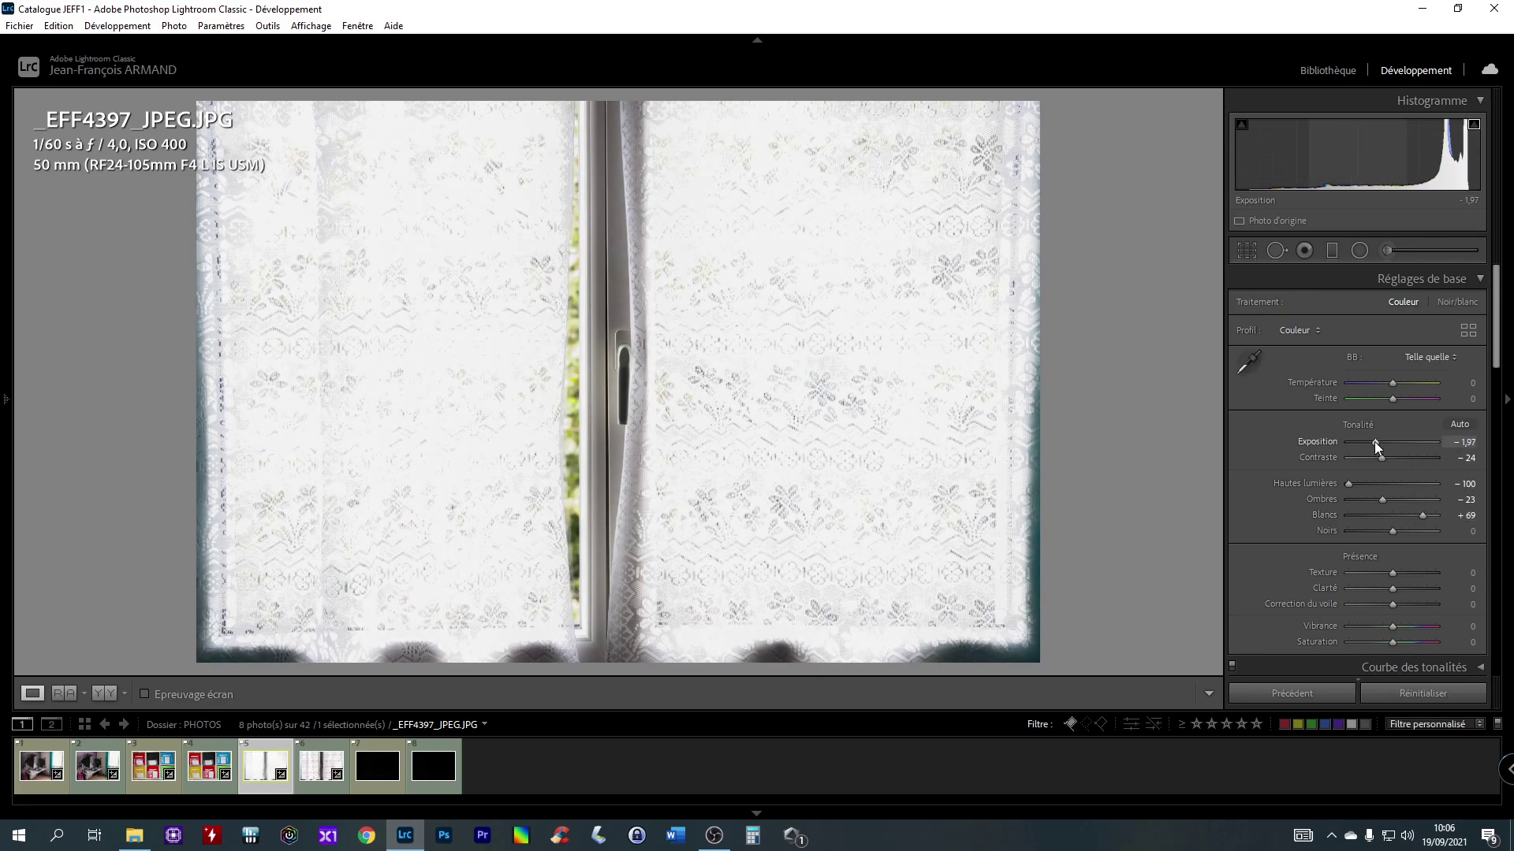
scroll(1374, 442, down, 1)
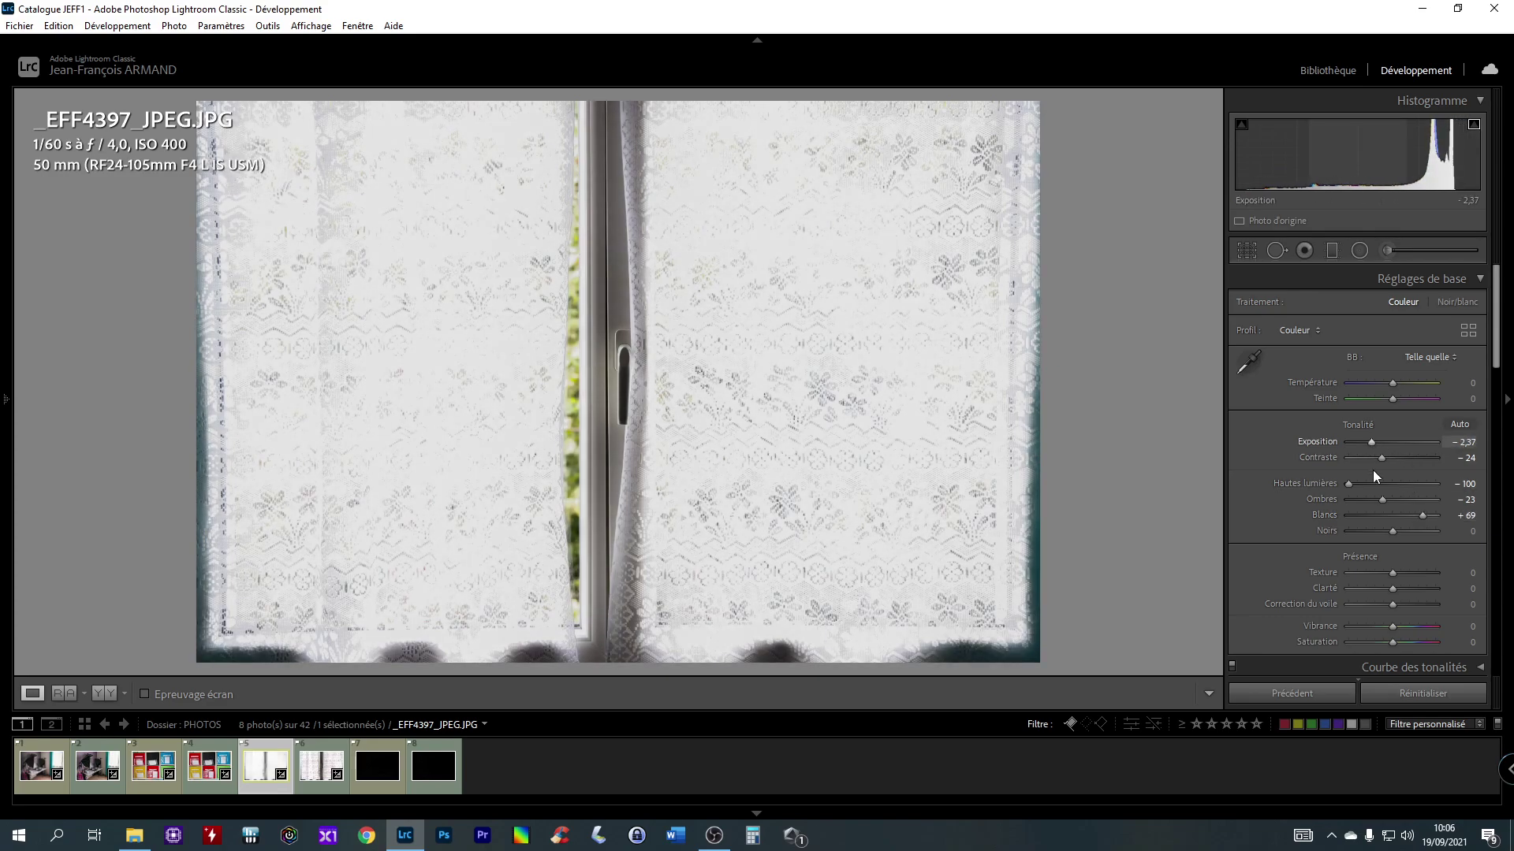
double_click(1379, 499)
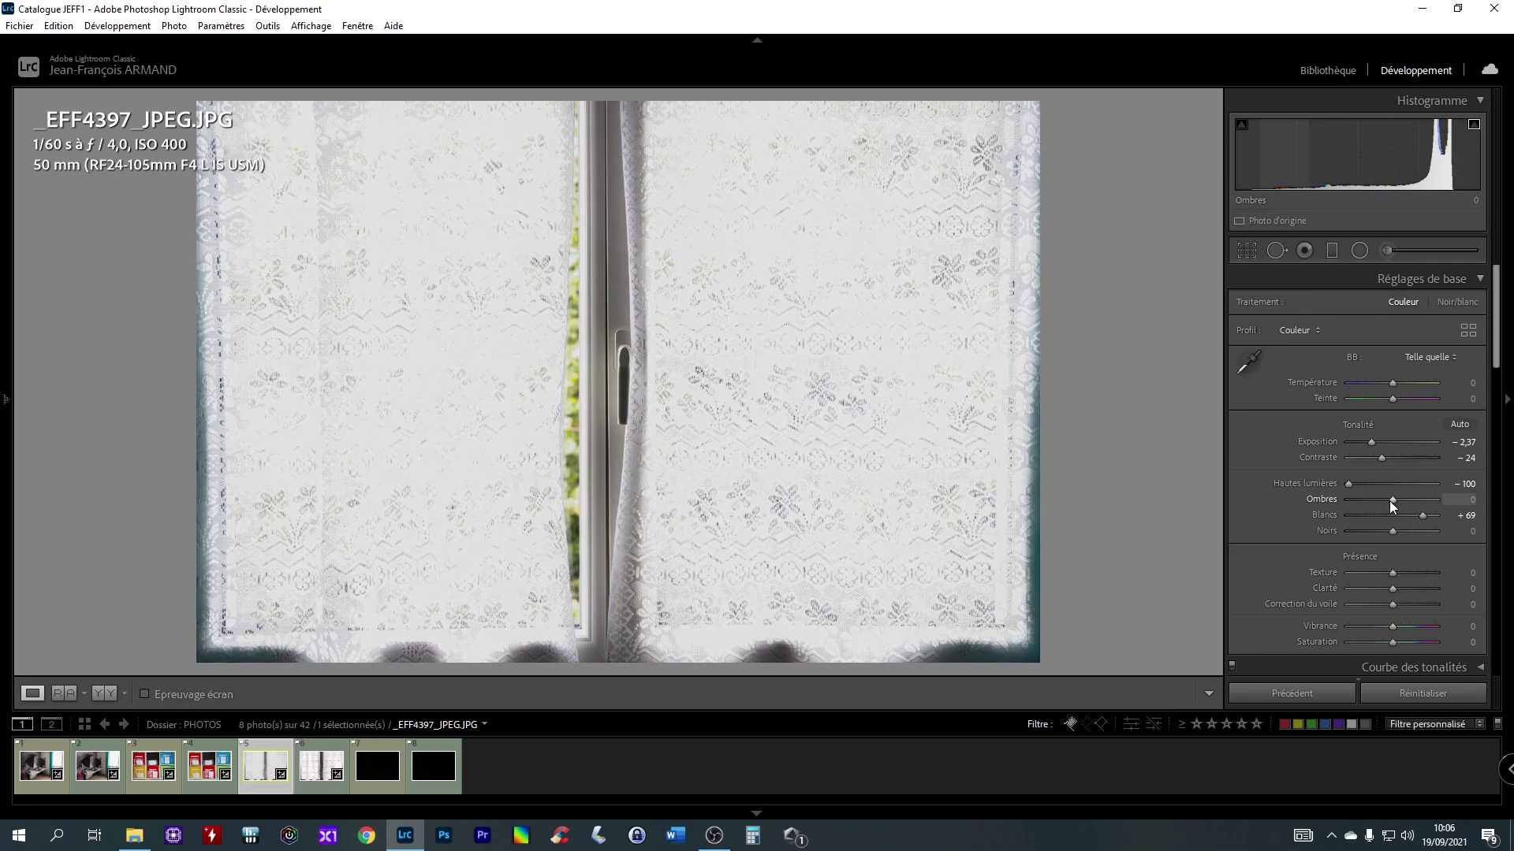
mouse_move(1389, 500)
mouse_down()
mouse_move(1438, 506)
mouse_move(1337, 498)
mouse_move(1380, 503)
mouse_up()
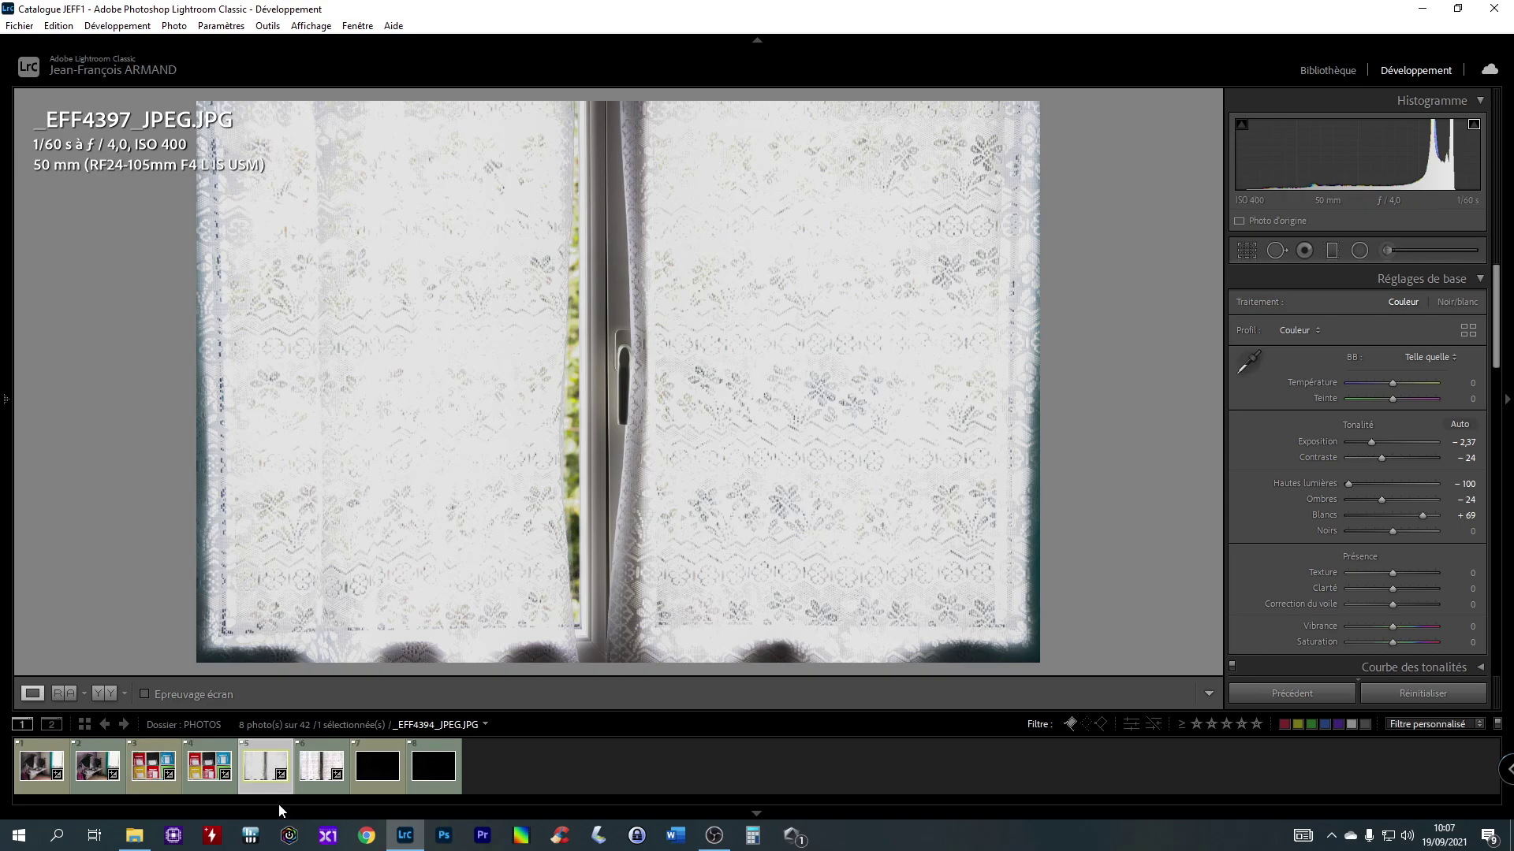
Step: Compare the lace detail near the window handle up close in the RAW and JPEG curtain photos
click(333, 757)
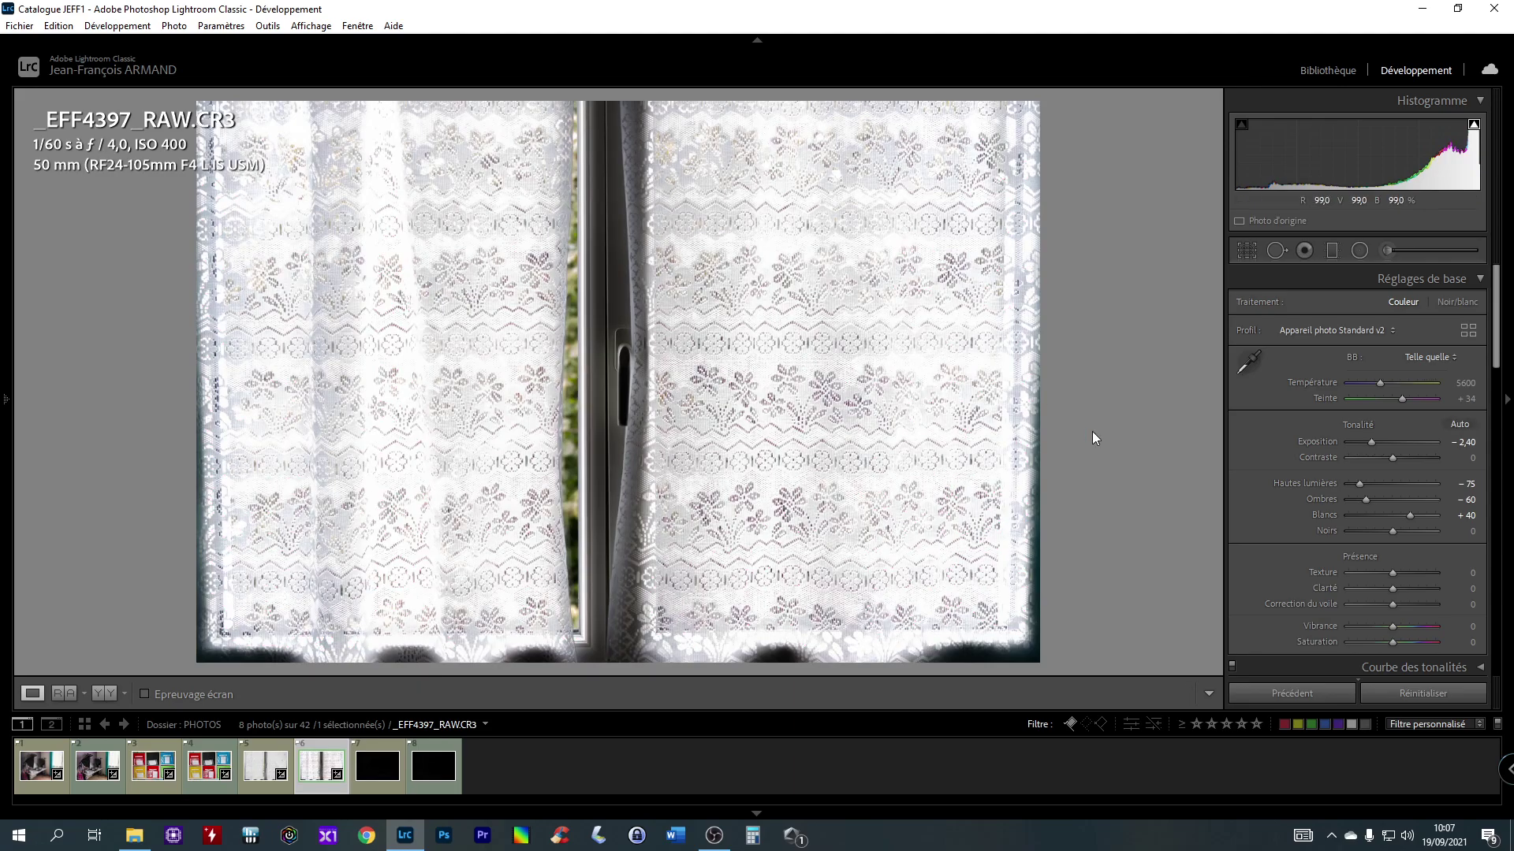
click(783, 346)
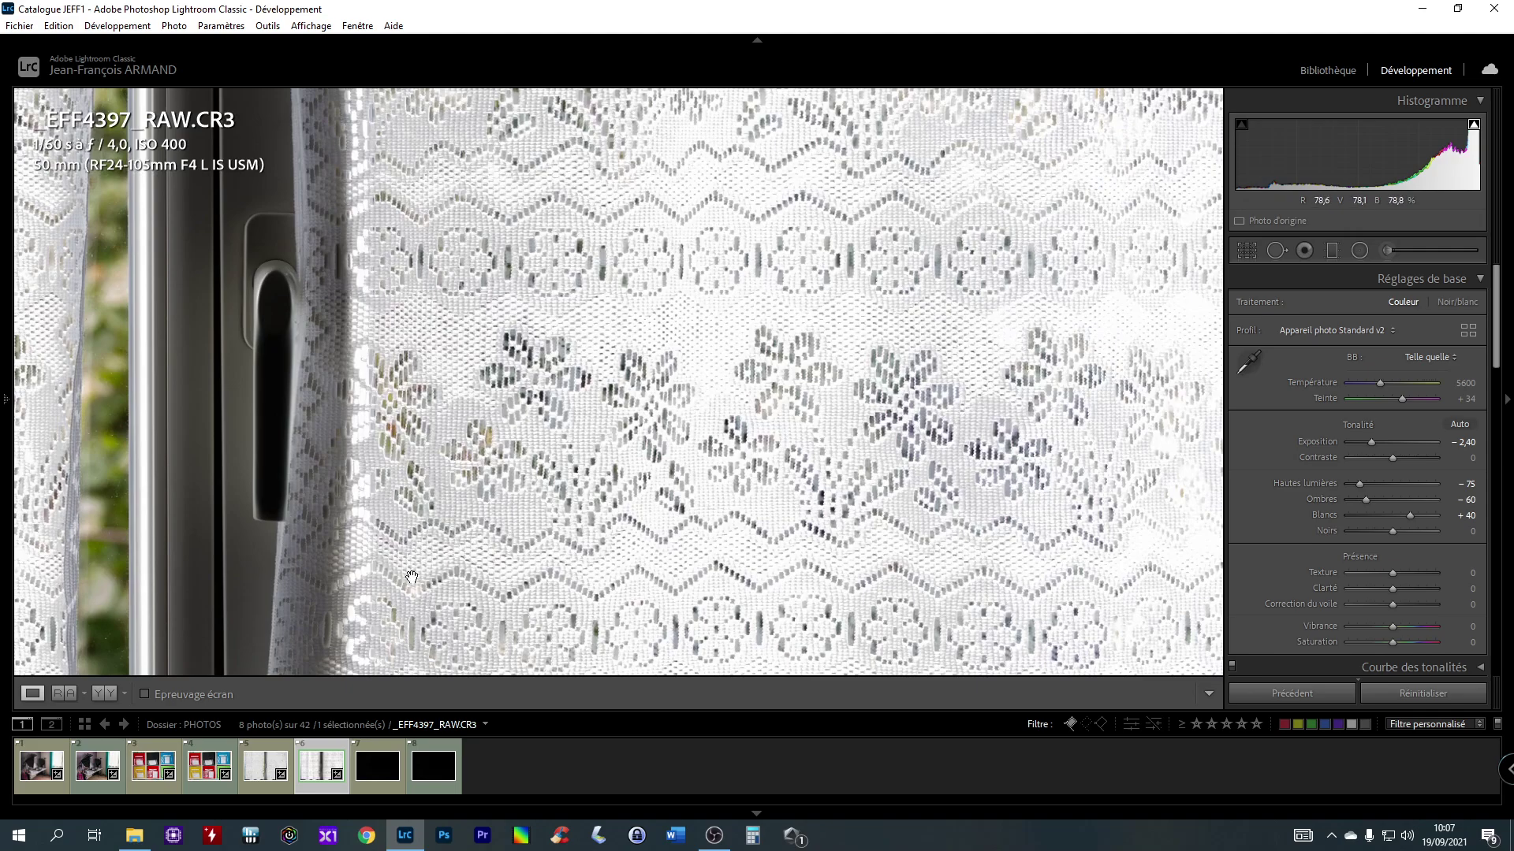
click(261, 743)
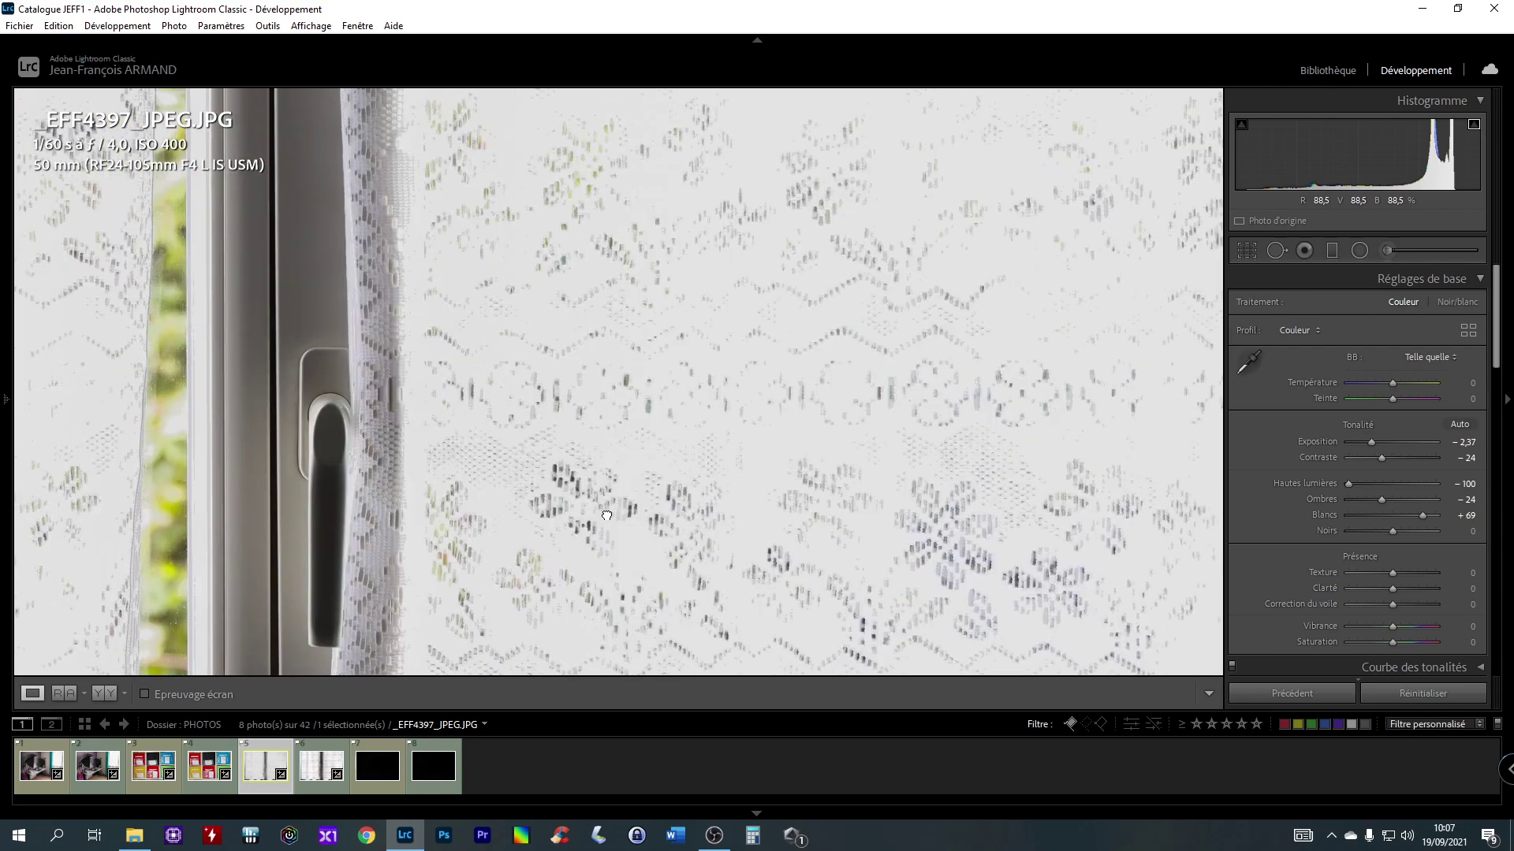
drag(812, 313, 711, 386)
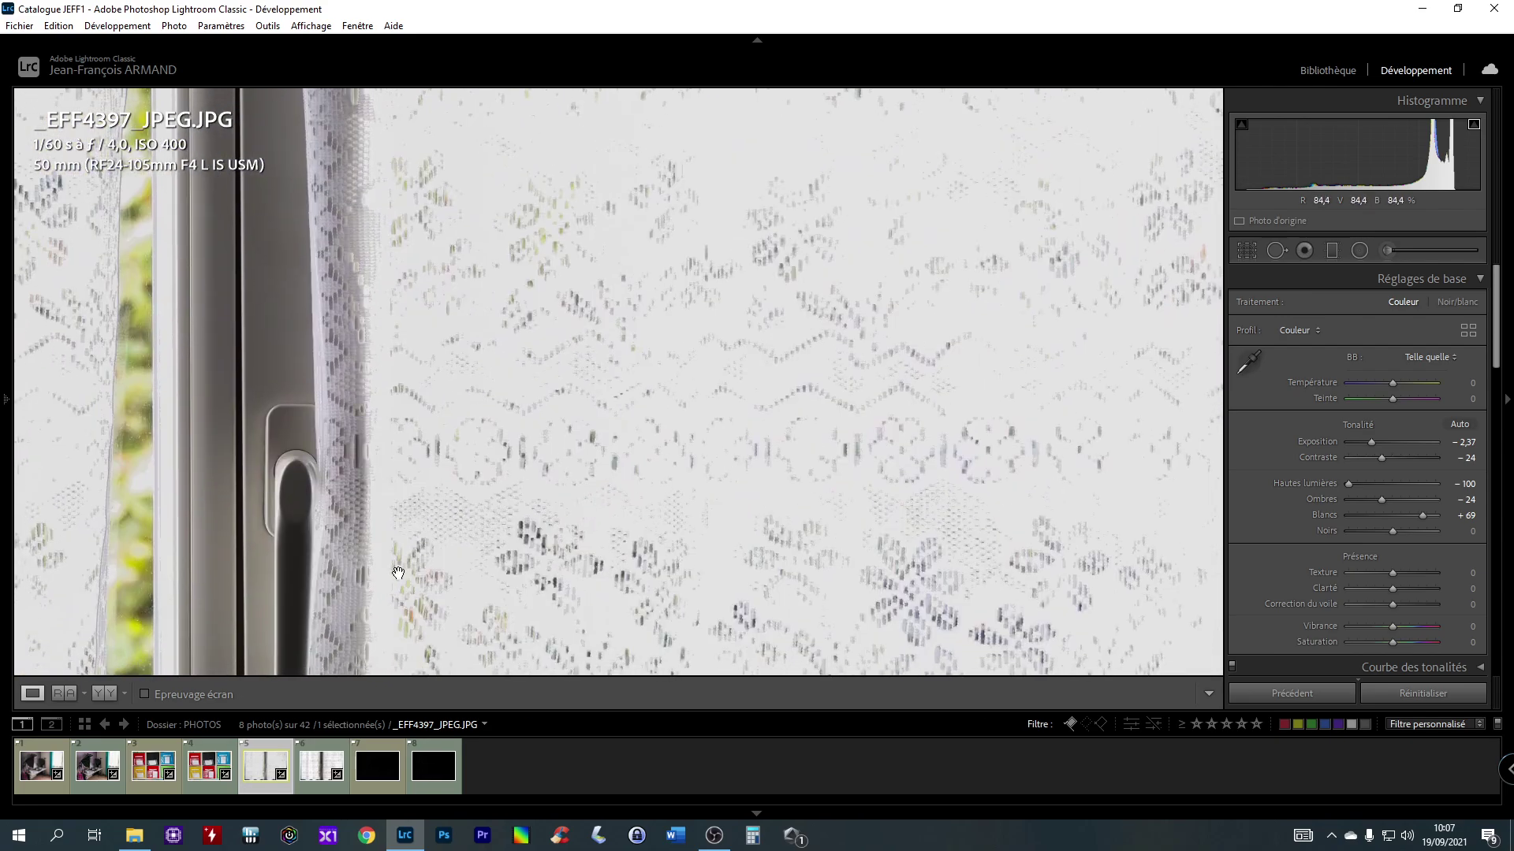
key(z)
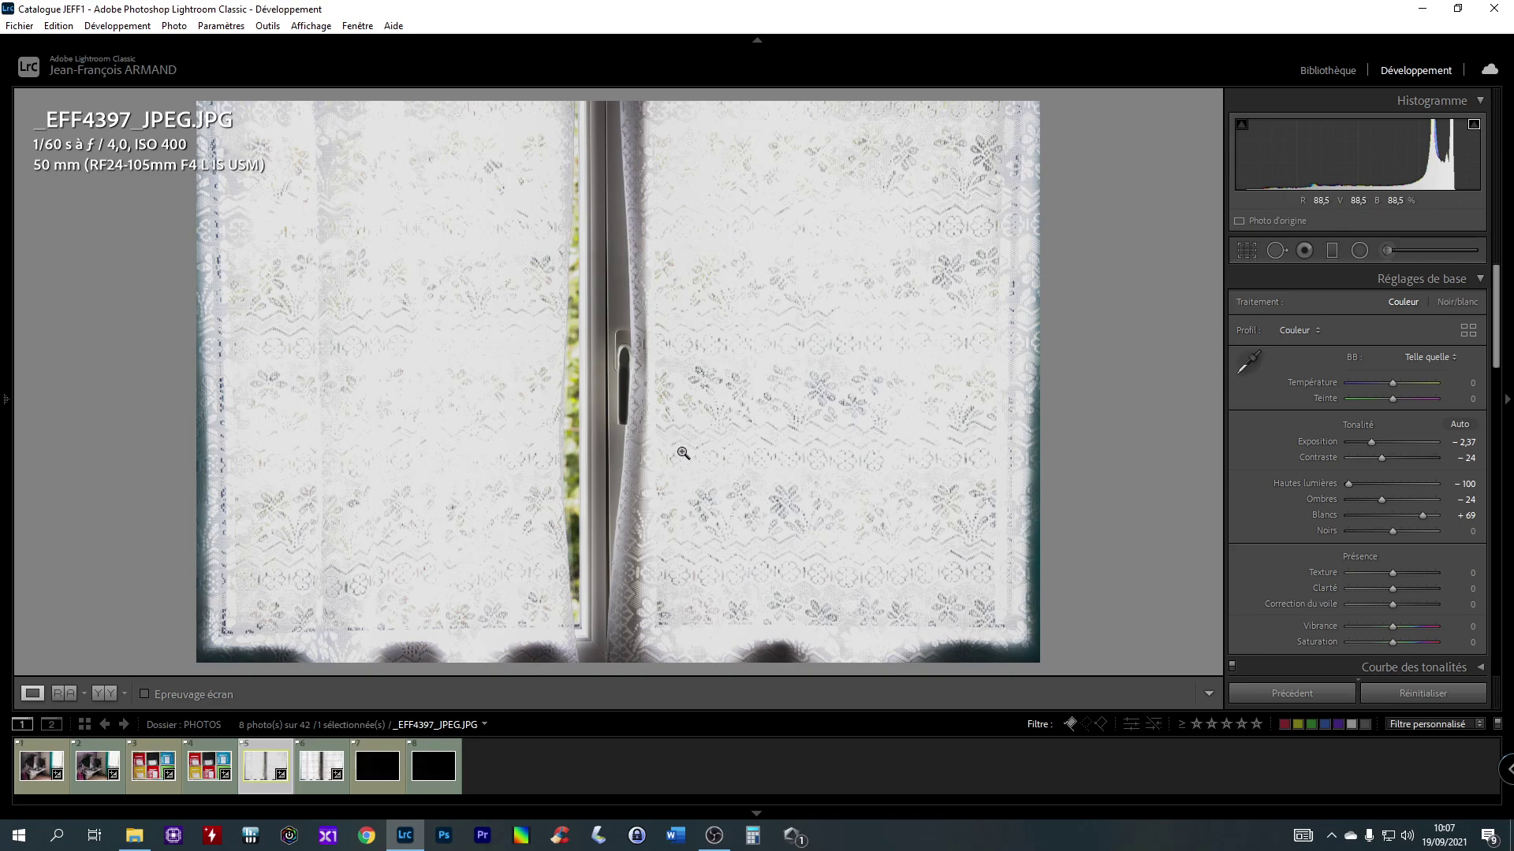
Step: Apply automatic tone settings to the dark desk photo _EFF4405_RAW.CR3 and raise its exposure to +4.00
click(441, 741)
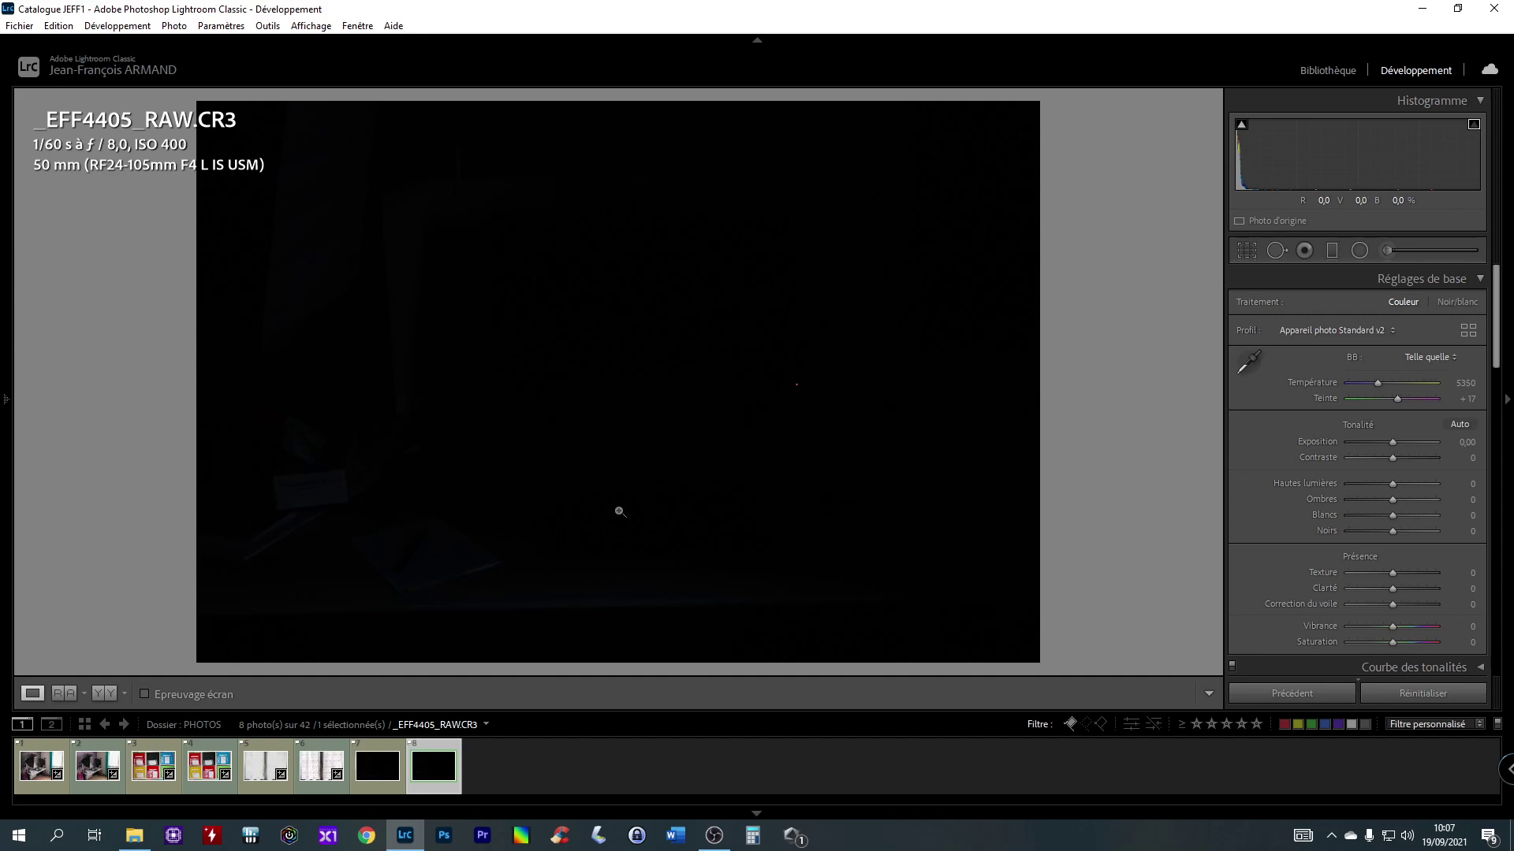
click(1465, 441)
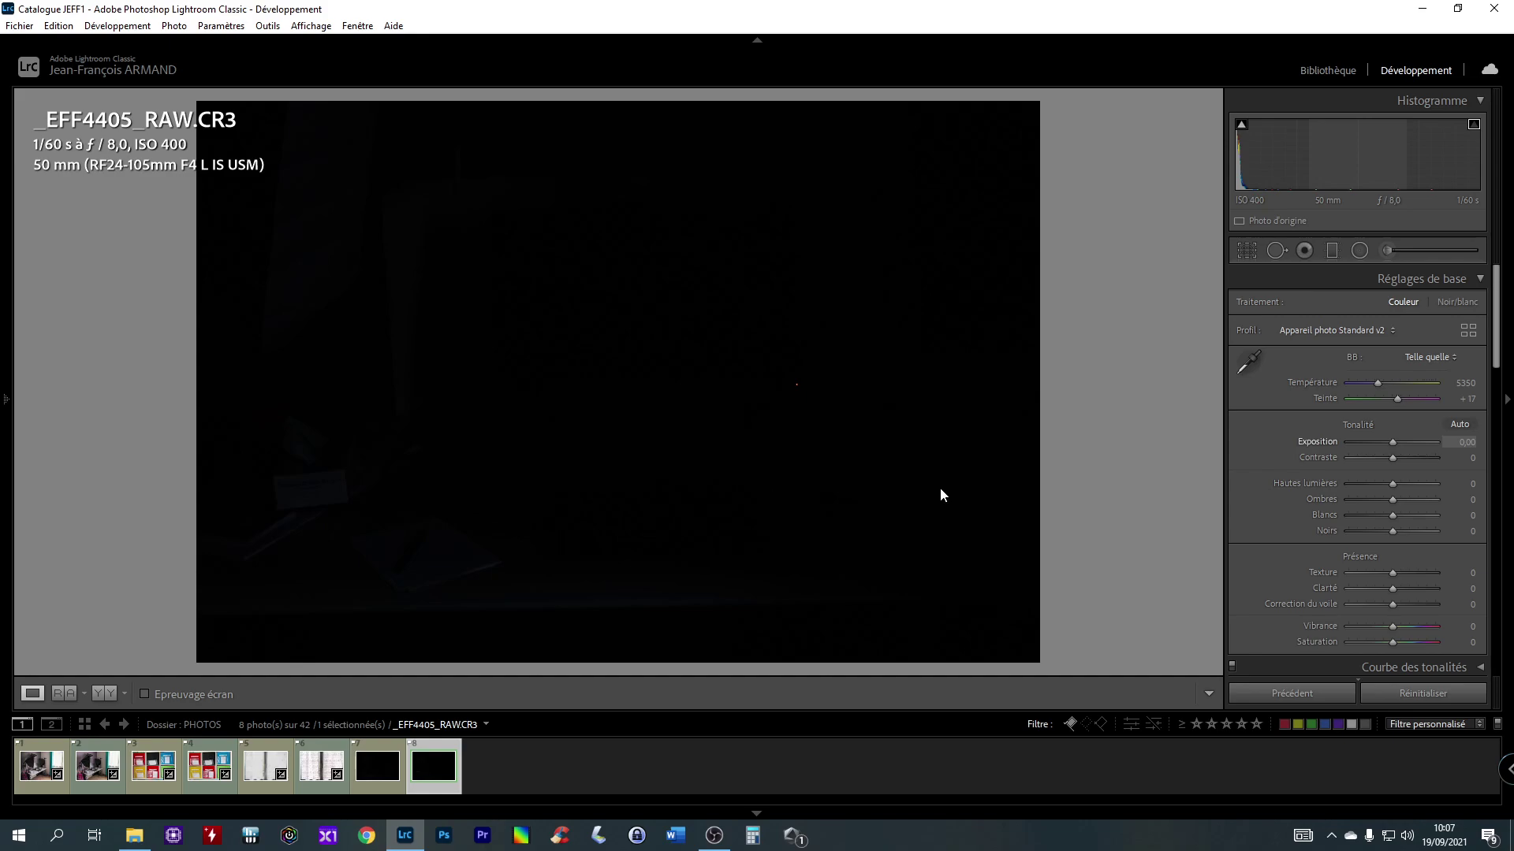
click(1459, 424)
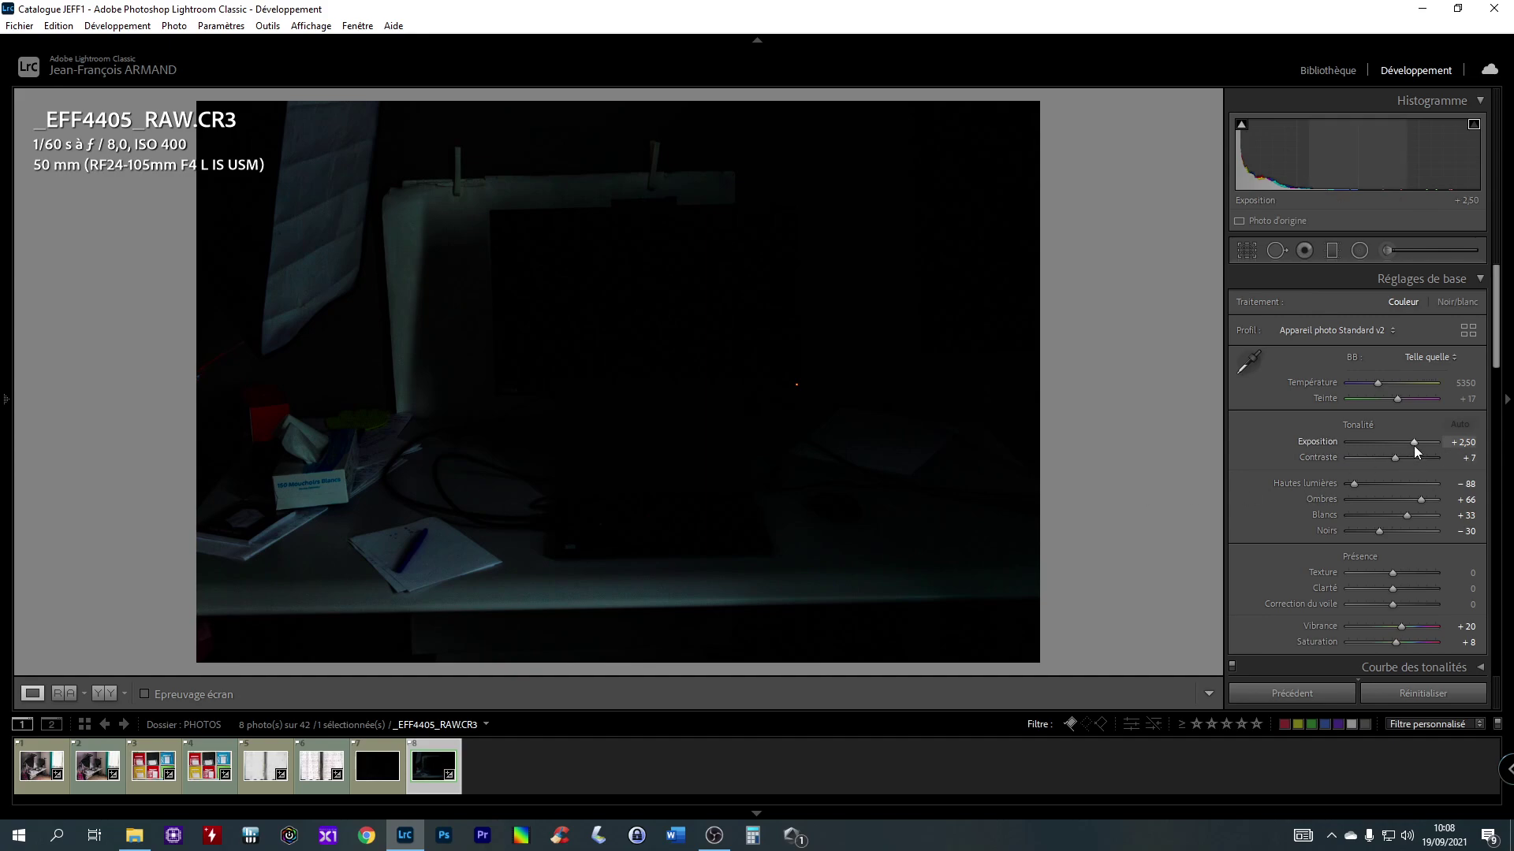
scroll(1415, 450, up, 4)
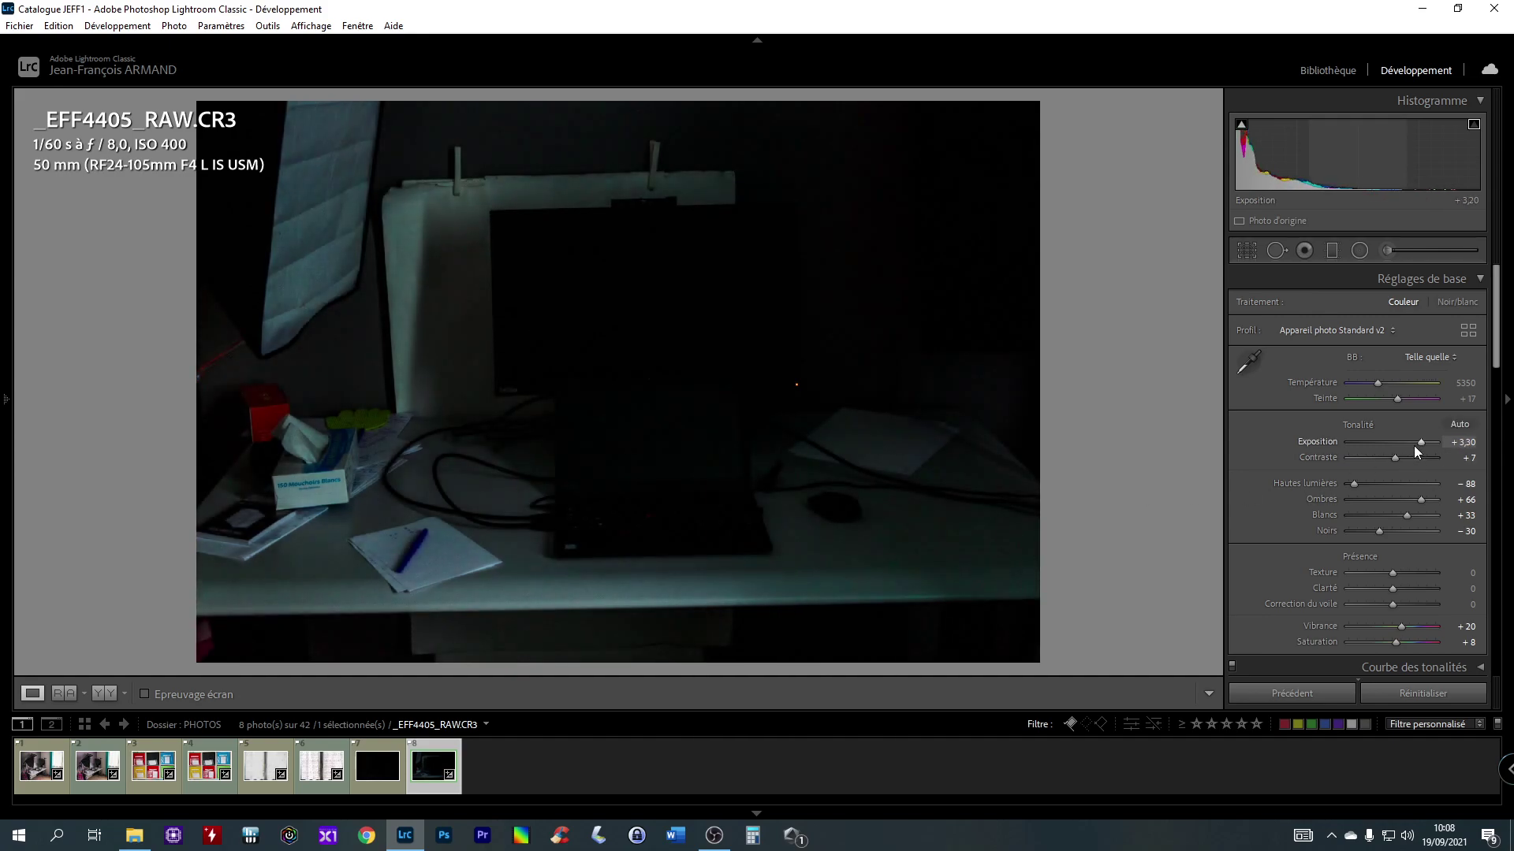
scroll(1413, 447, up, 3)
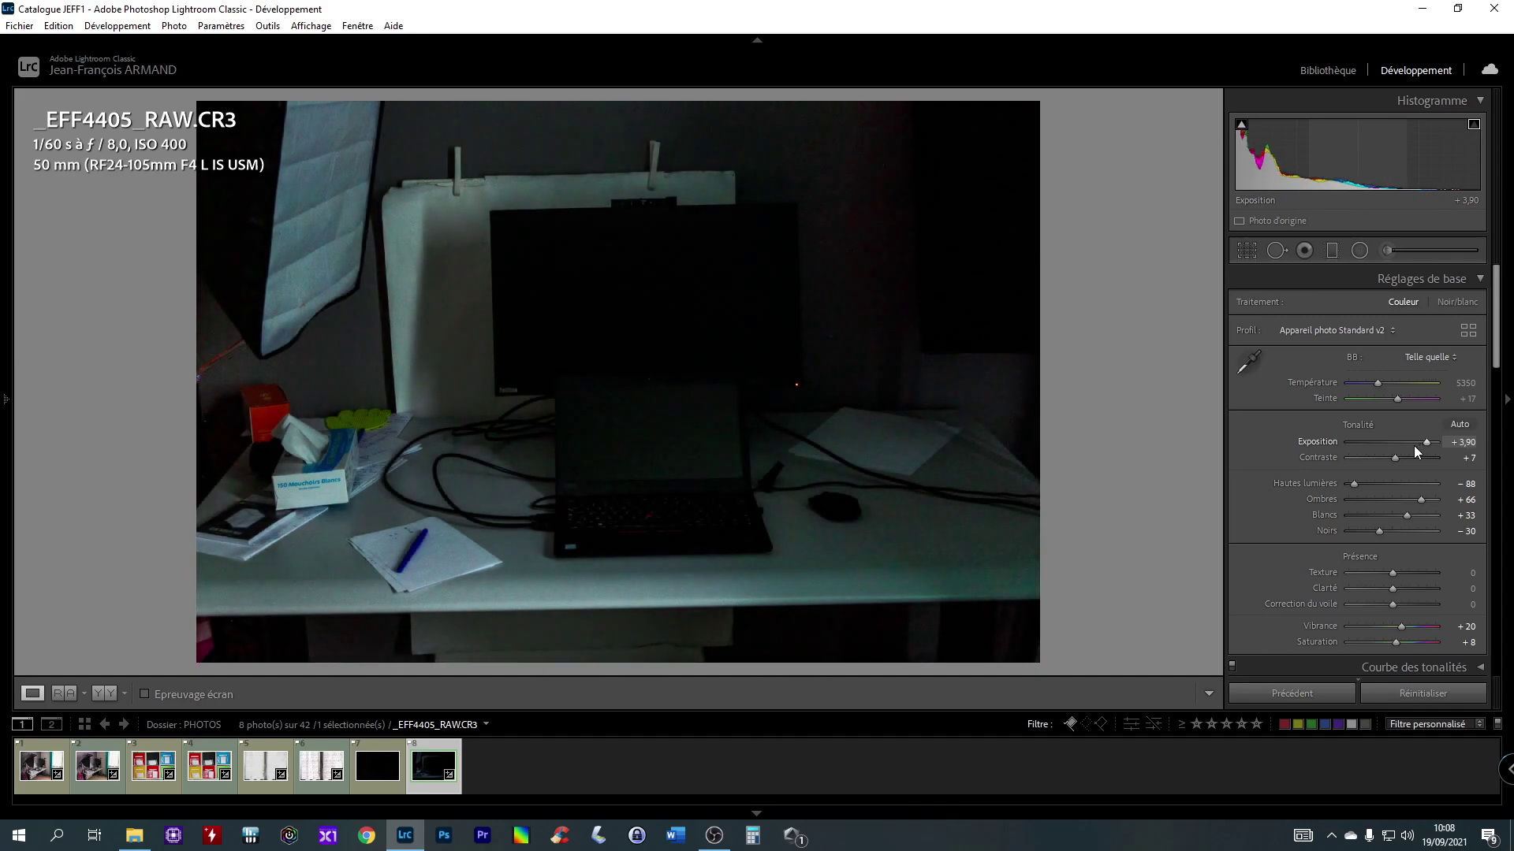
scroll(1413, 446, up, 1)
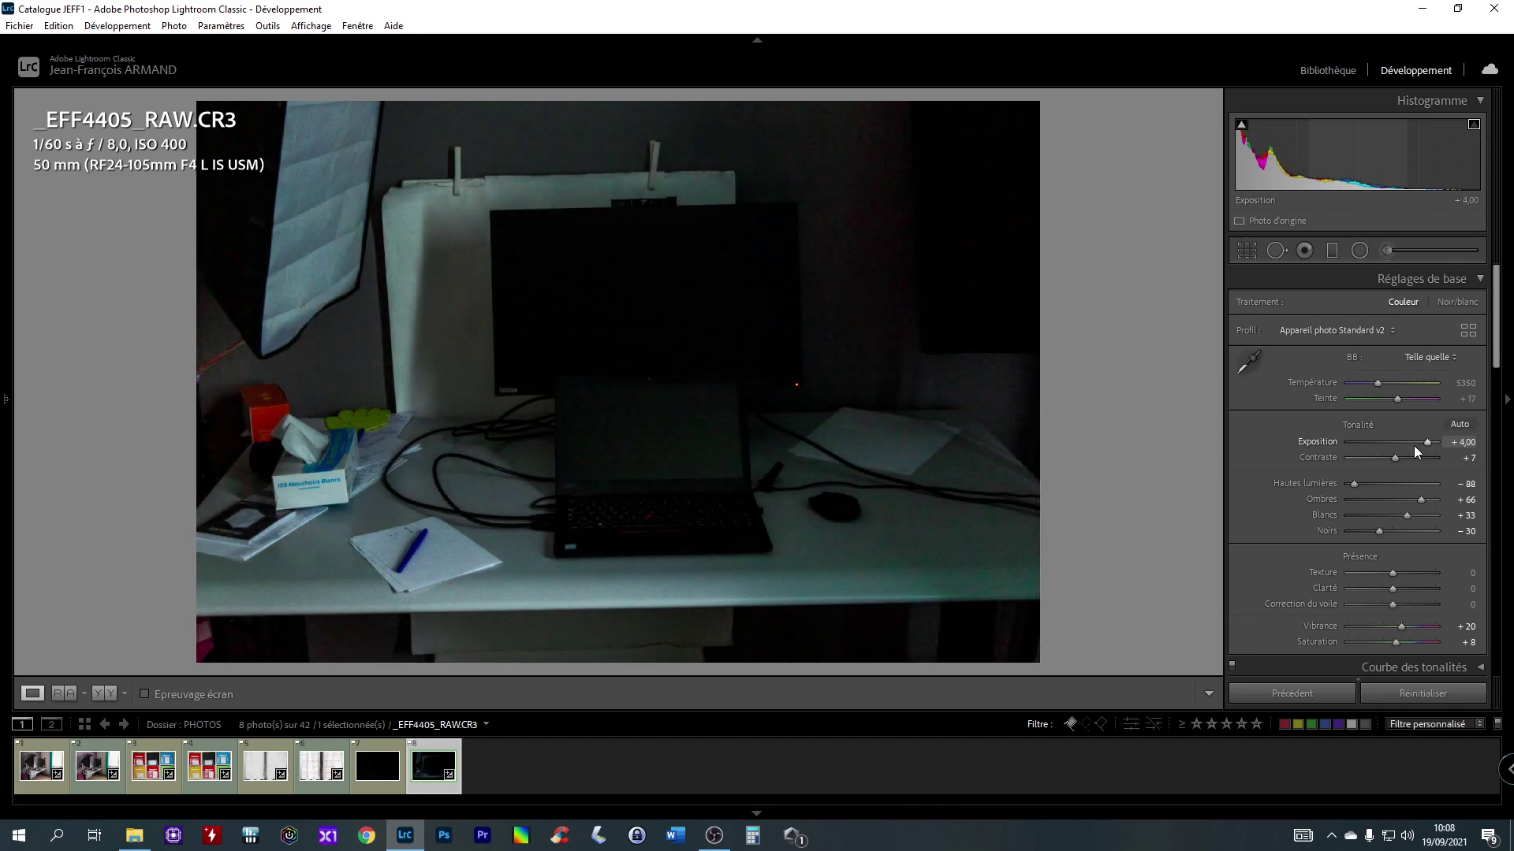
Step: Reset the RAW desk photo's highlights to 0 and set its shadows to +100 and whites to +44
double_click(1356, 485)
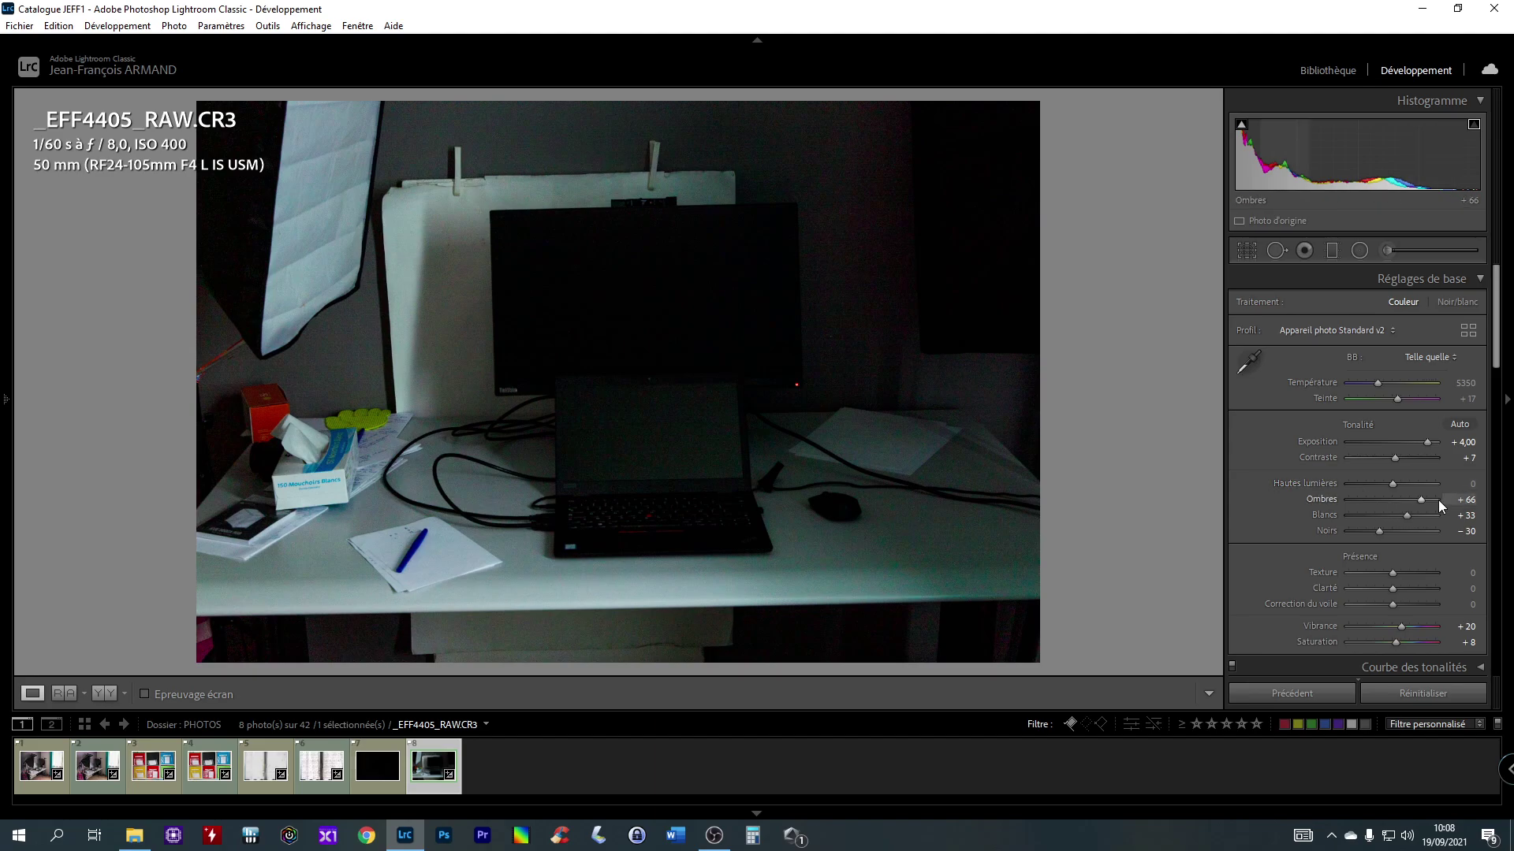
mouse_move(1427, 500)
mouse_down()
mouse_move(1441, 514)
mouse_move(1411, 519)
mouse_up()
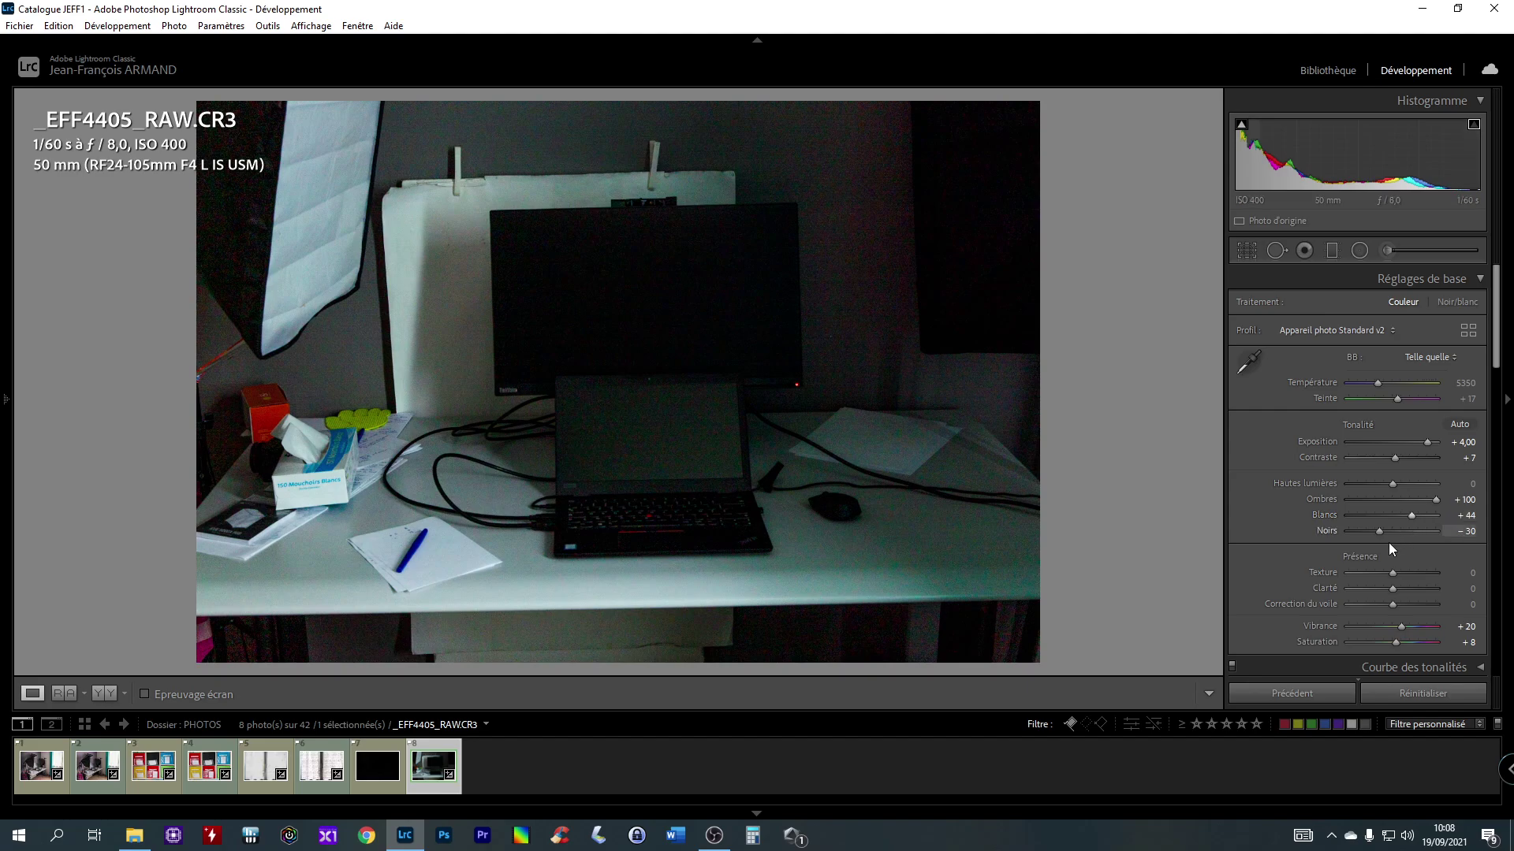
Step: Reset the RAW desk photo's blacks to 0, and try an exposure of +5.00 before returning it to +4.00
double_click(1379, 532)
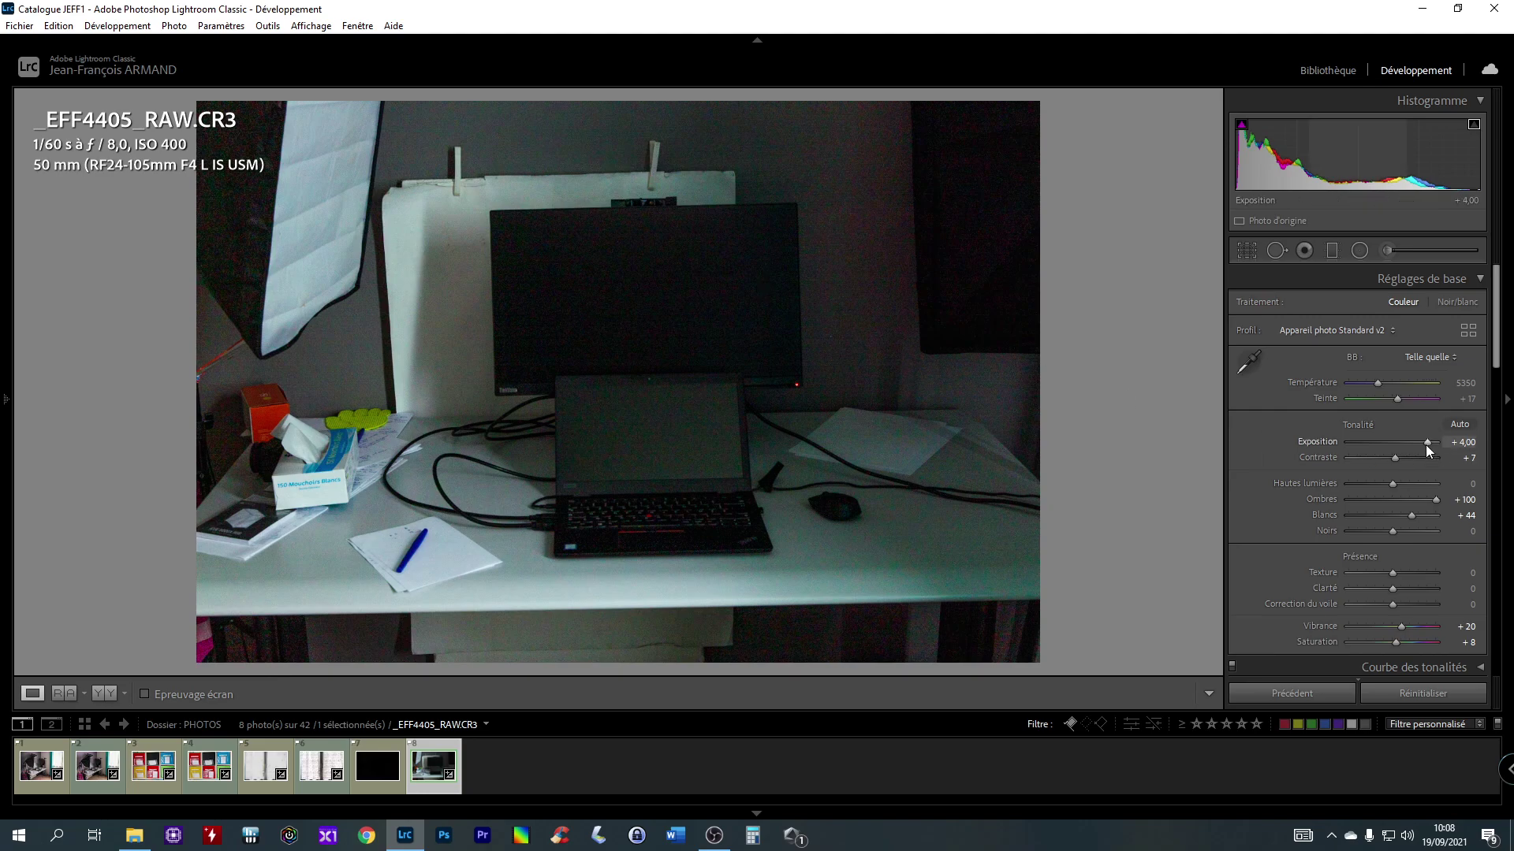
drag(1427, 444, 1461, 445)
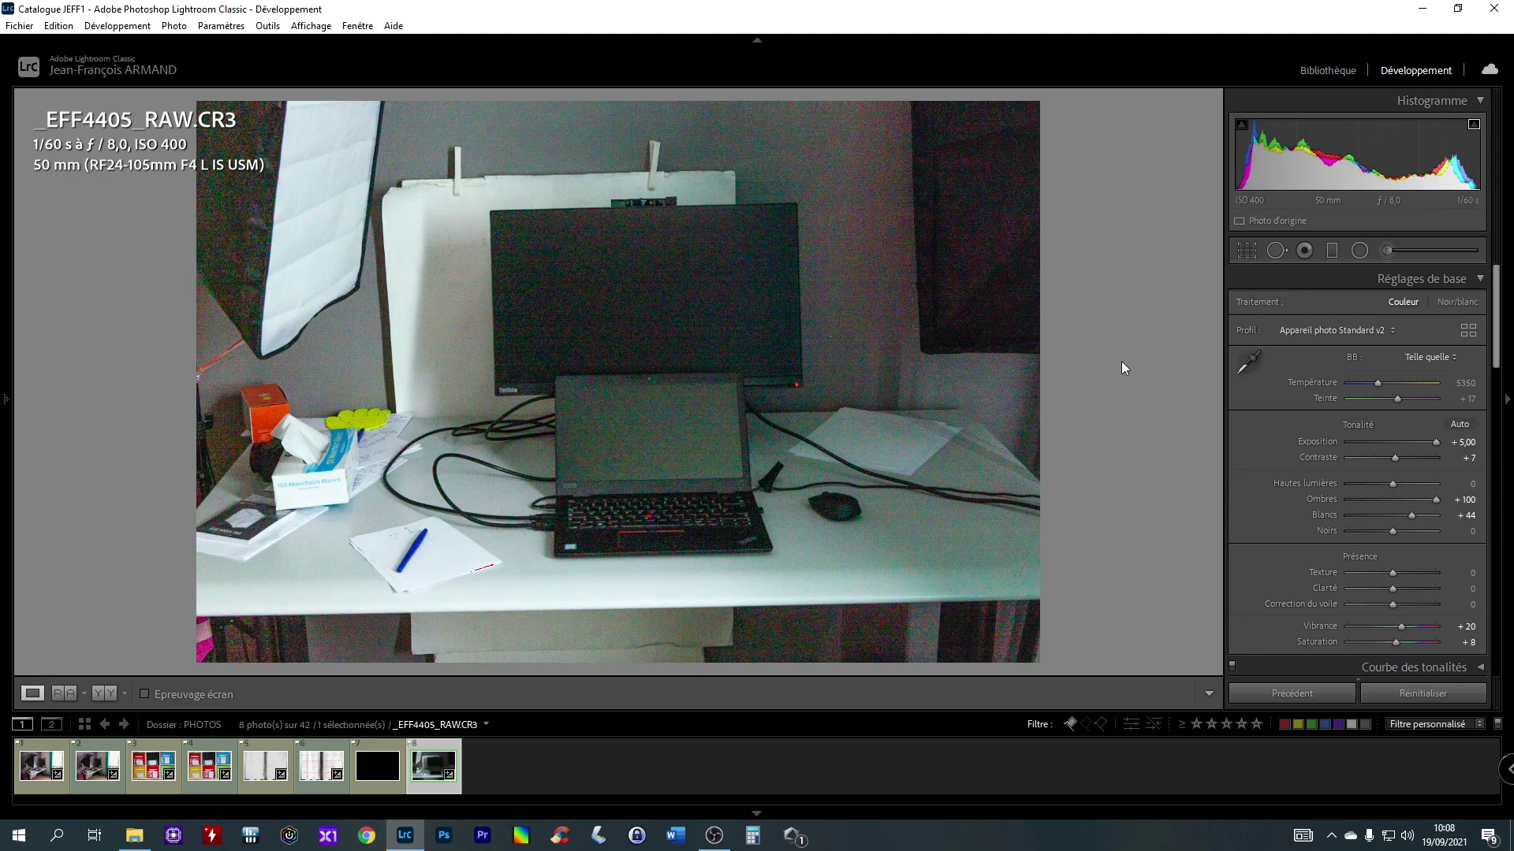
key(Down)
key(Down)
key(Down)
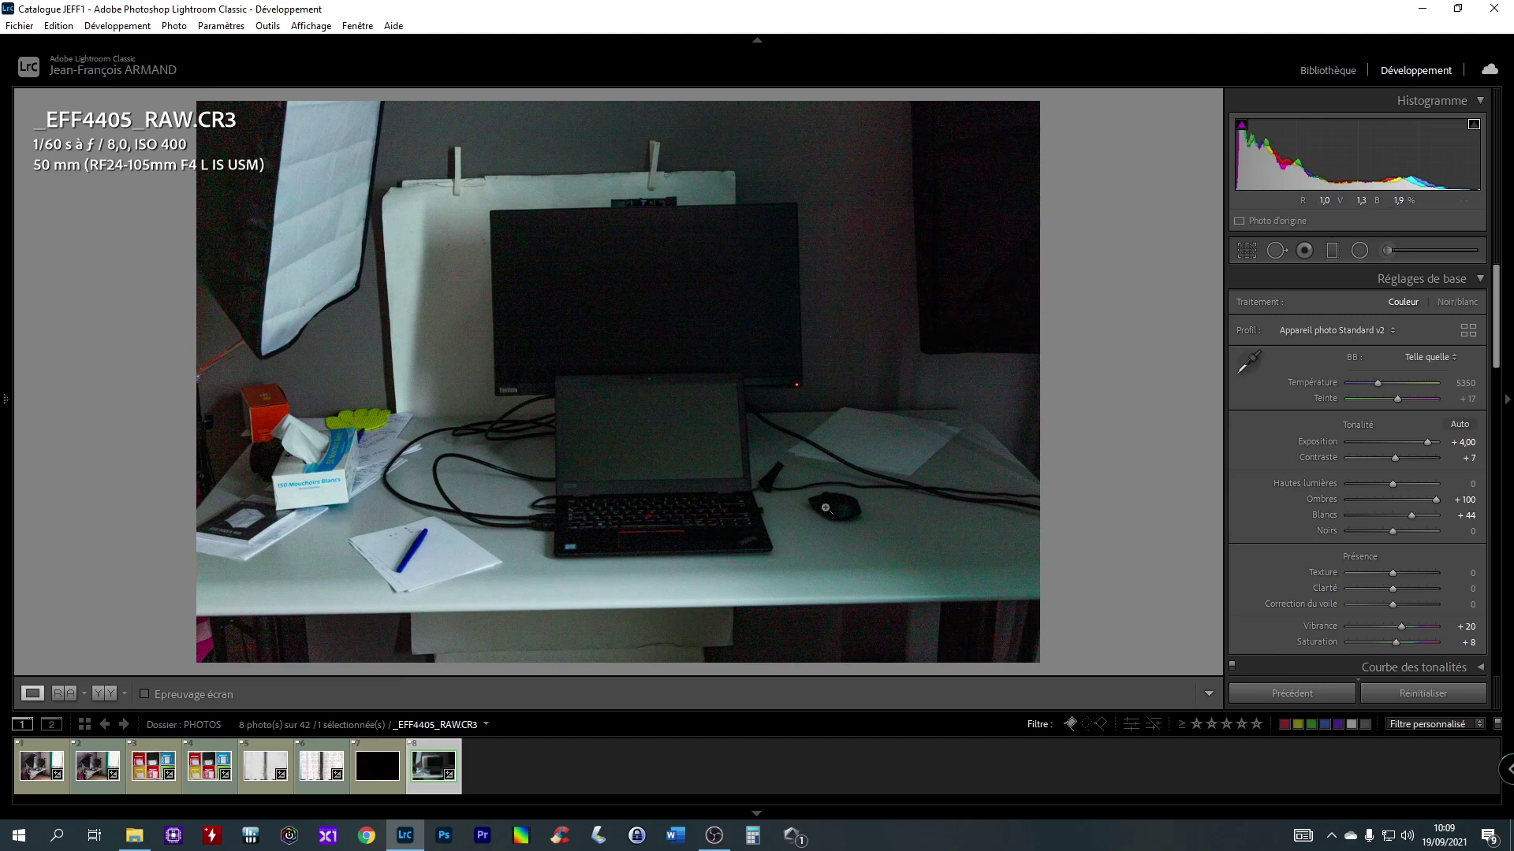
Step: Raise the exposure of the dark desk photo _EFF4405_JPEG.JPG to +5.00 and compare it with the RAW version
click(378, 755)
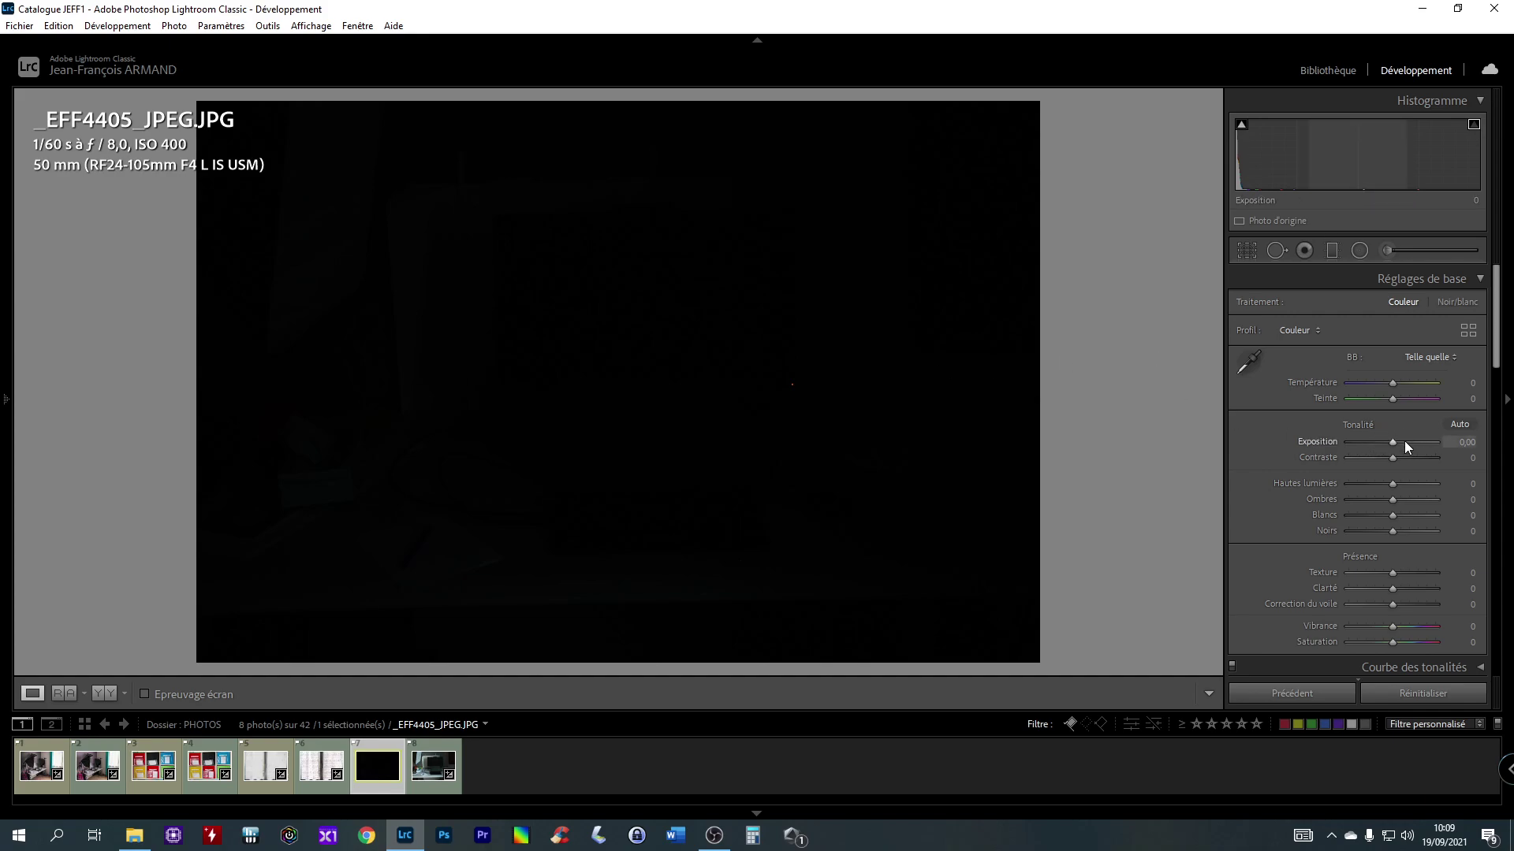
scroll(1390, 443, up, 3)
scroll(1392, 449, up, 20)
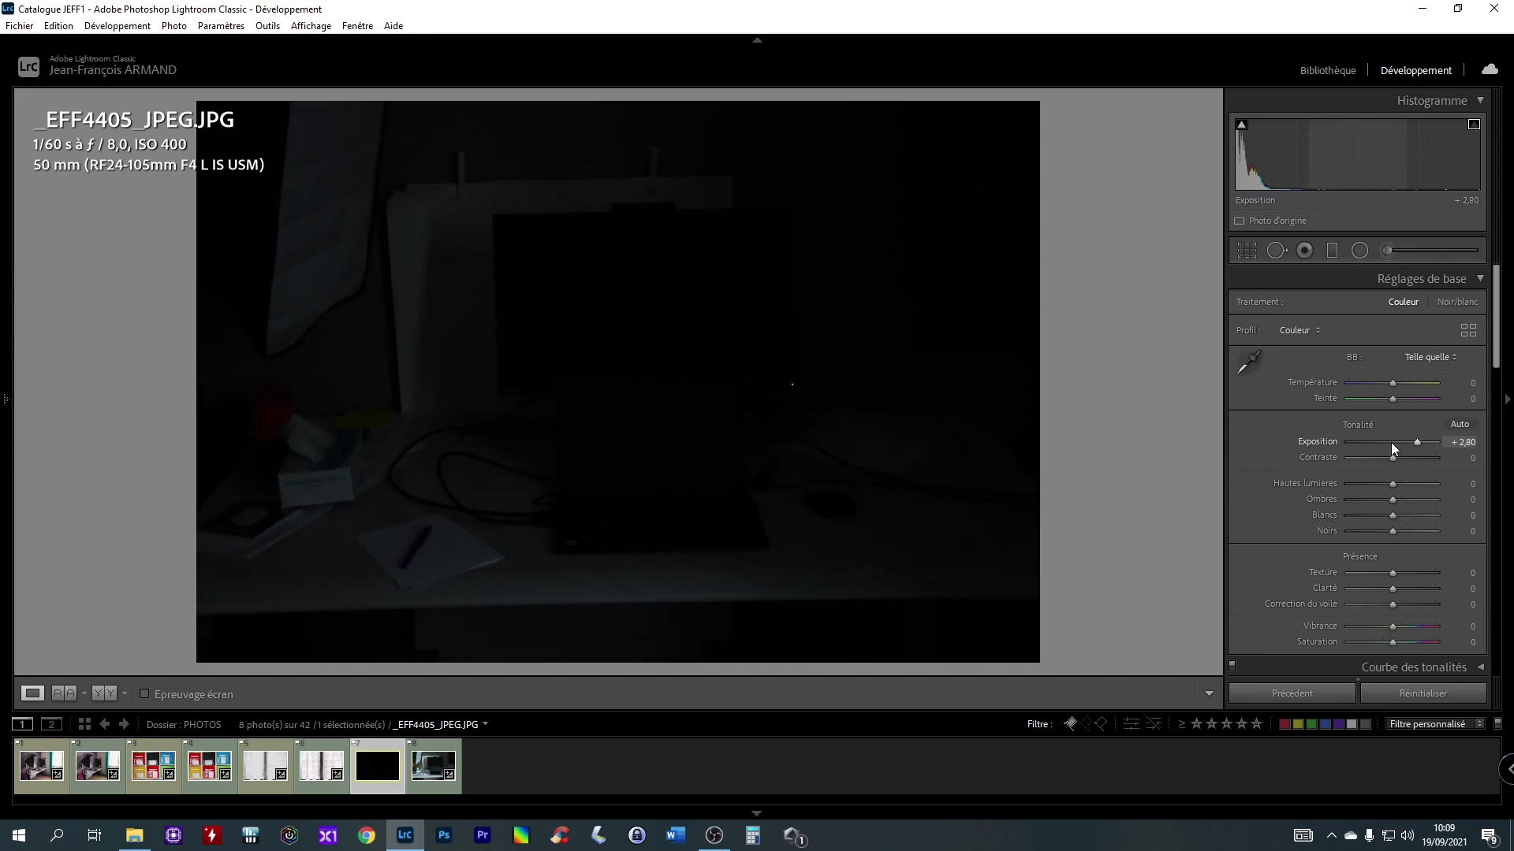
scroll(1391, 446, up, 17)
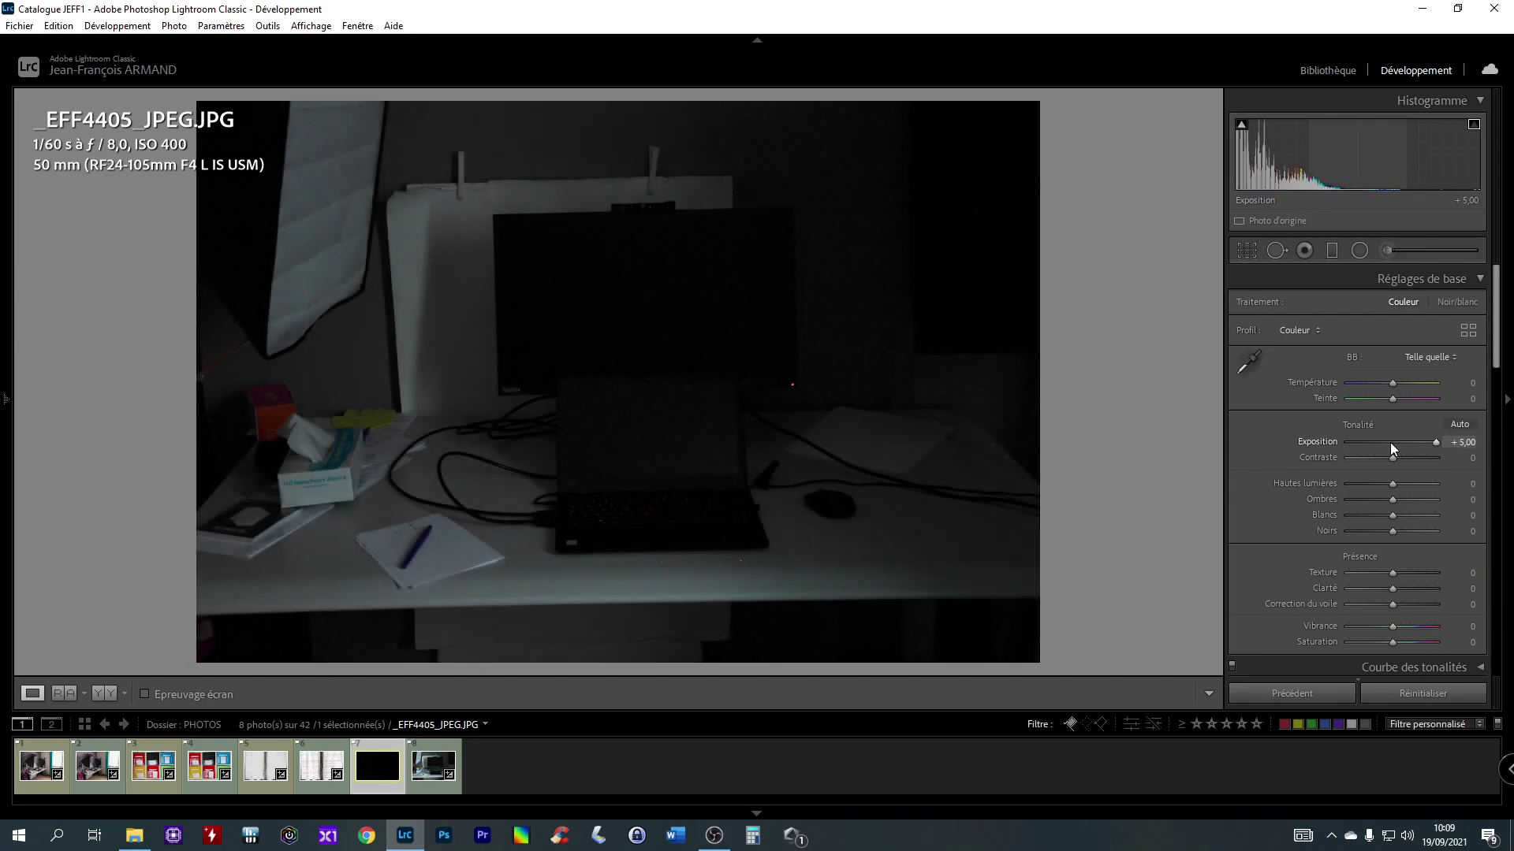
click(433, 745)
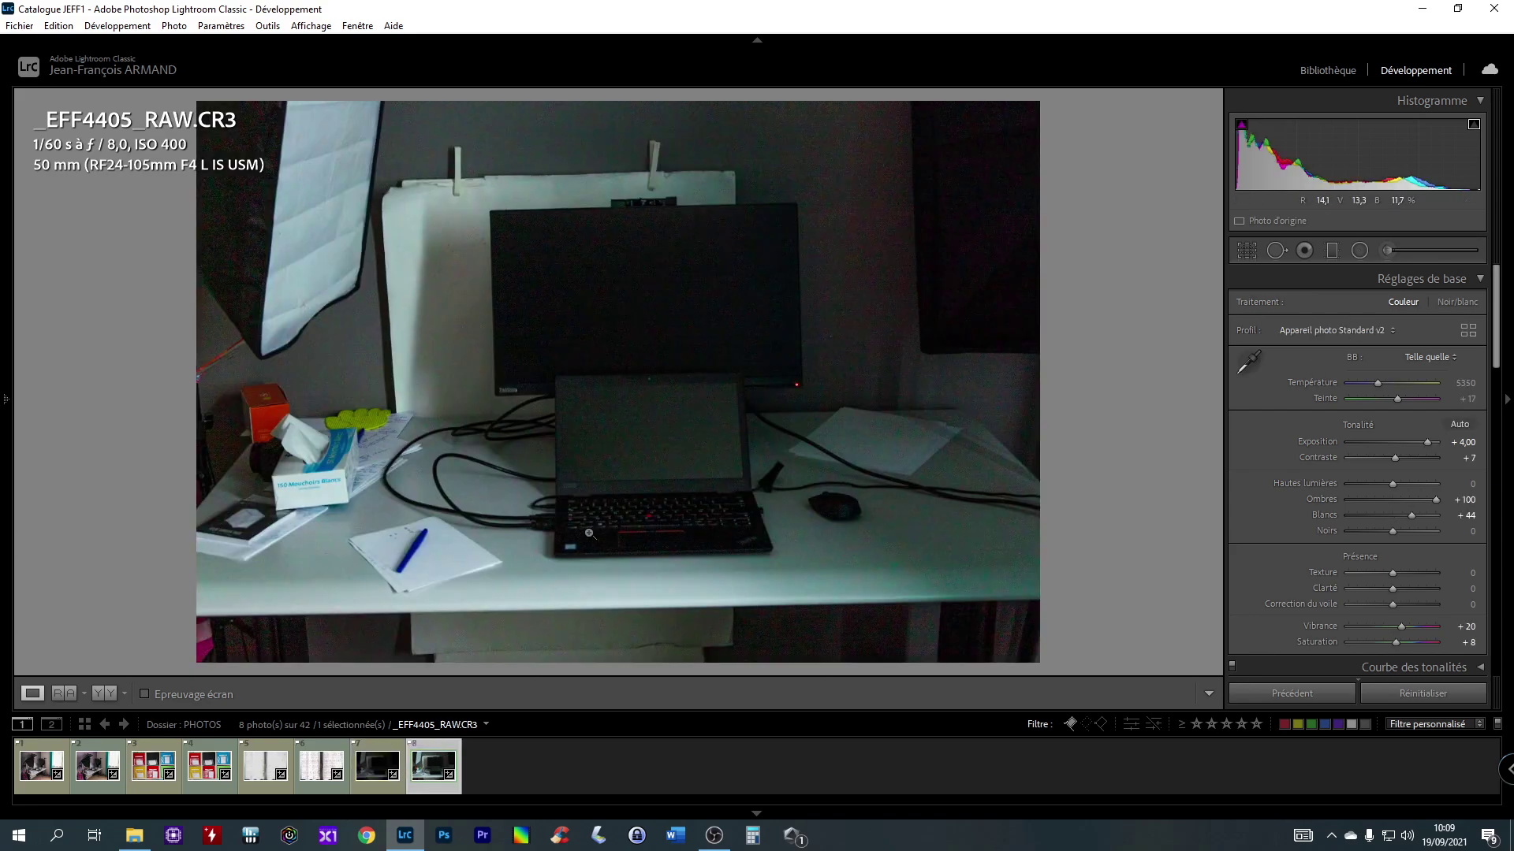
Step: Set the highlights, shadows and blacks of the JPEG desk photo to +100 each
click(394, 751)
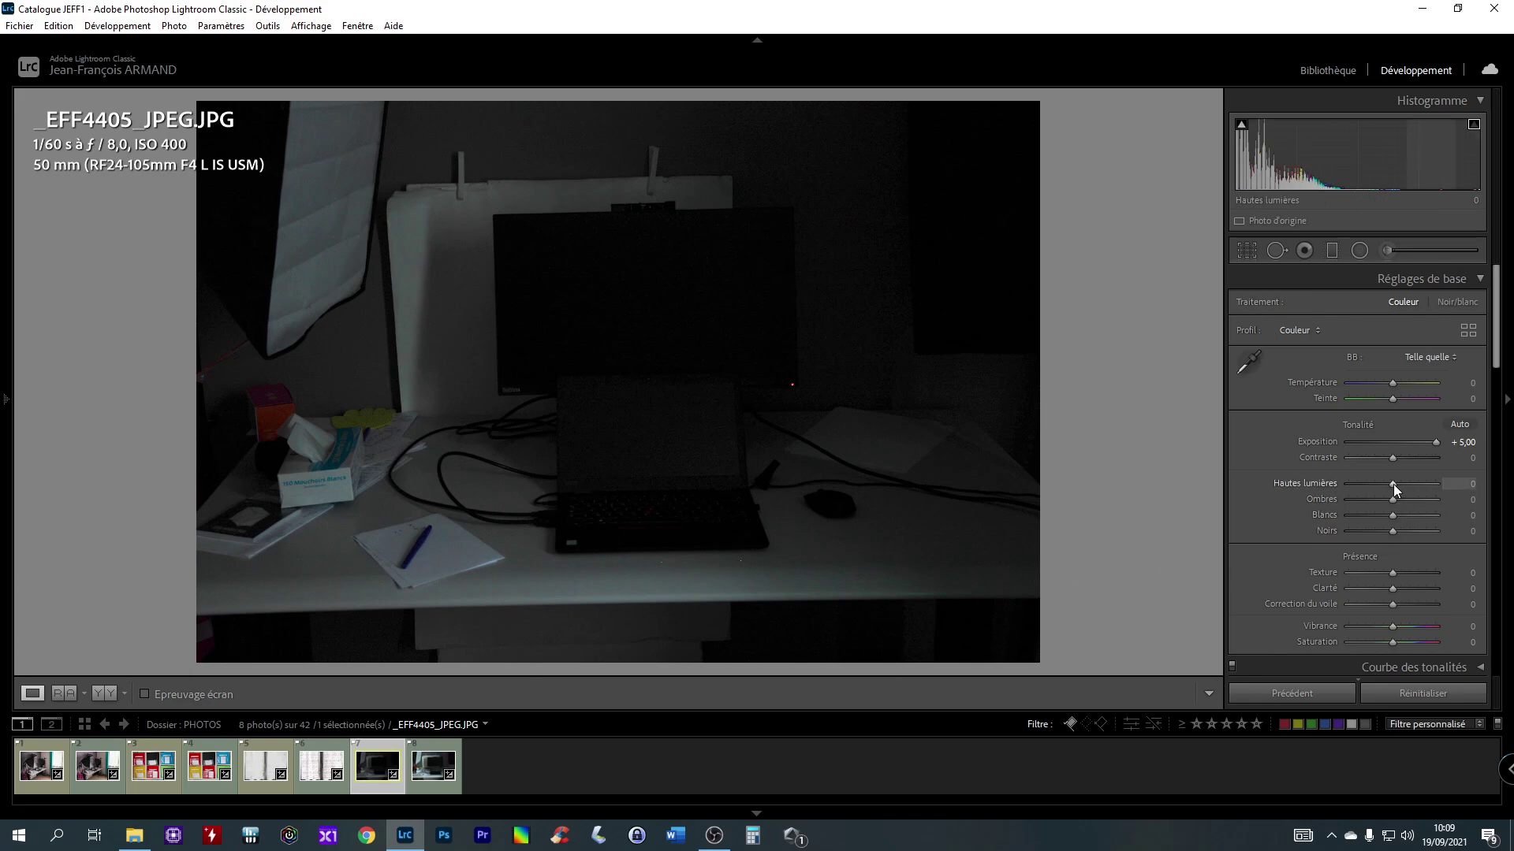
scroll(1392, 484, up, 18)
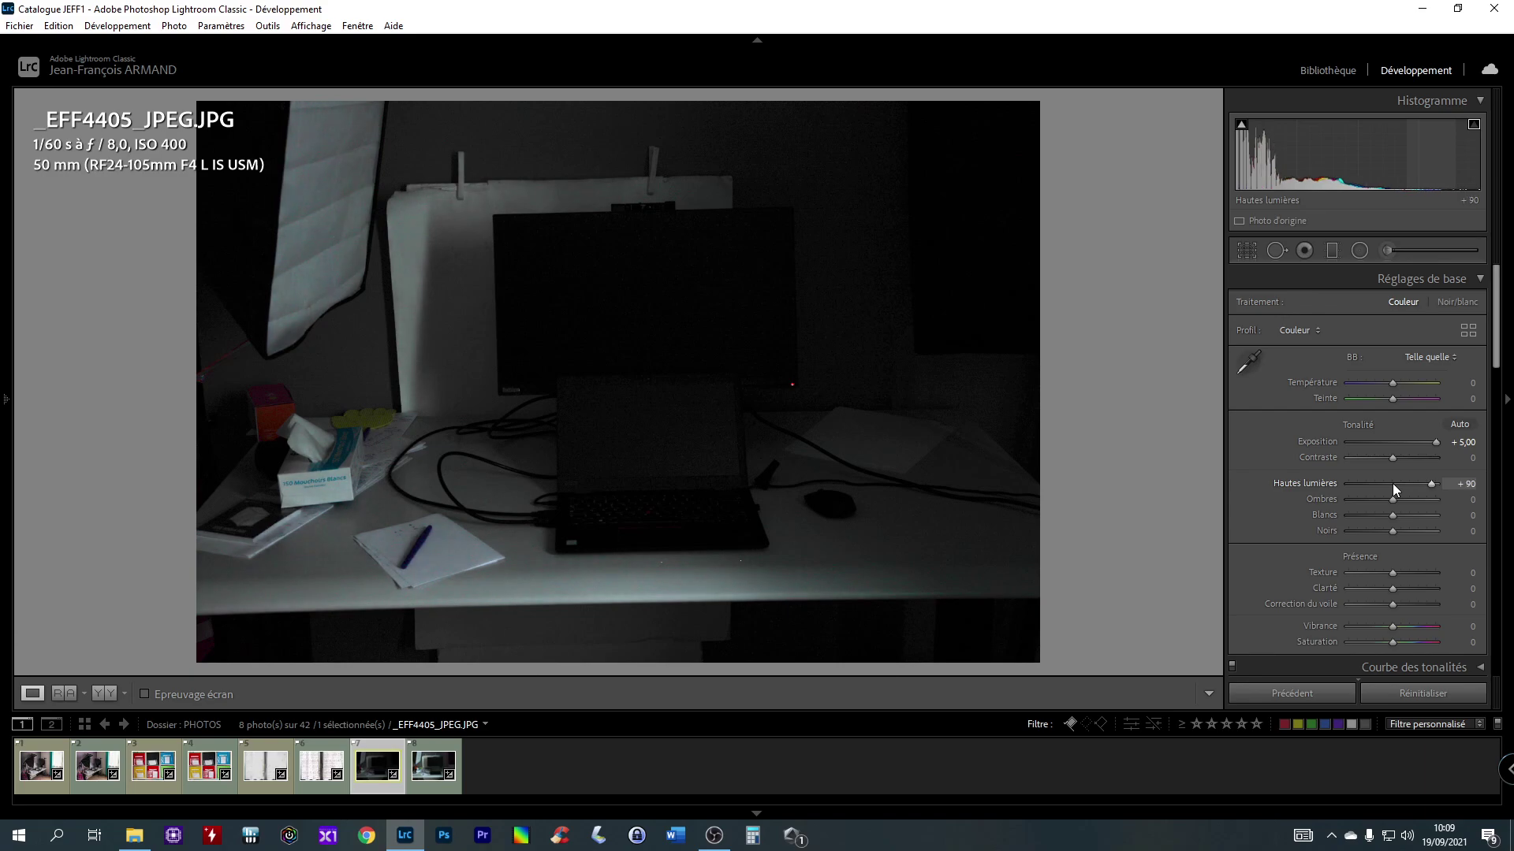
scroll(1392, 484, up, 2)
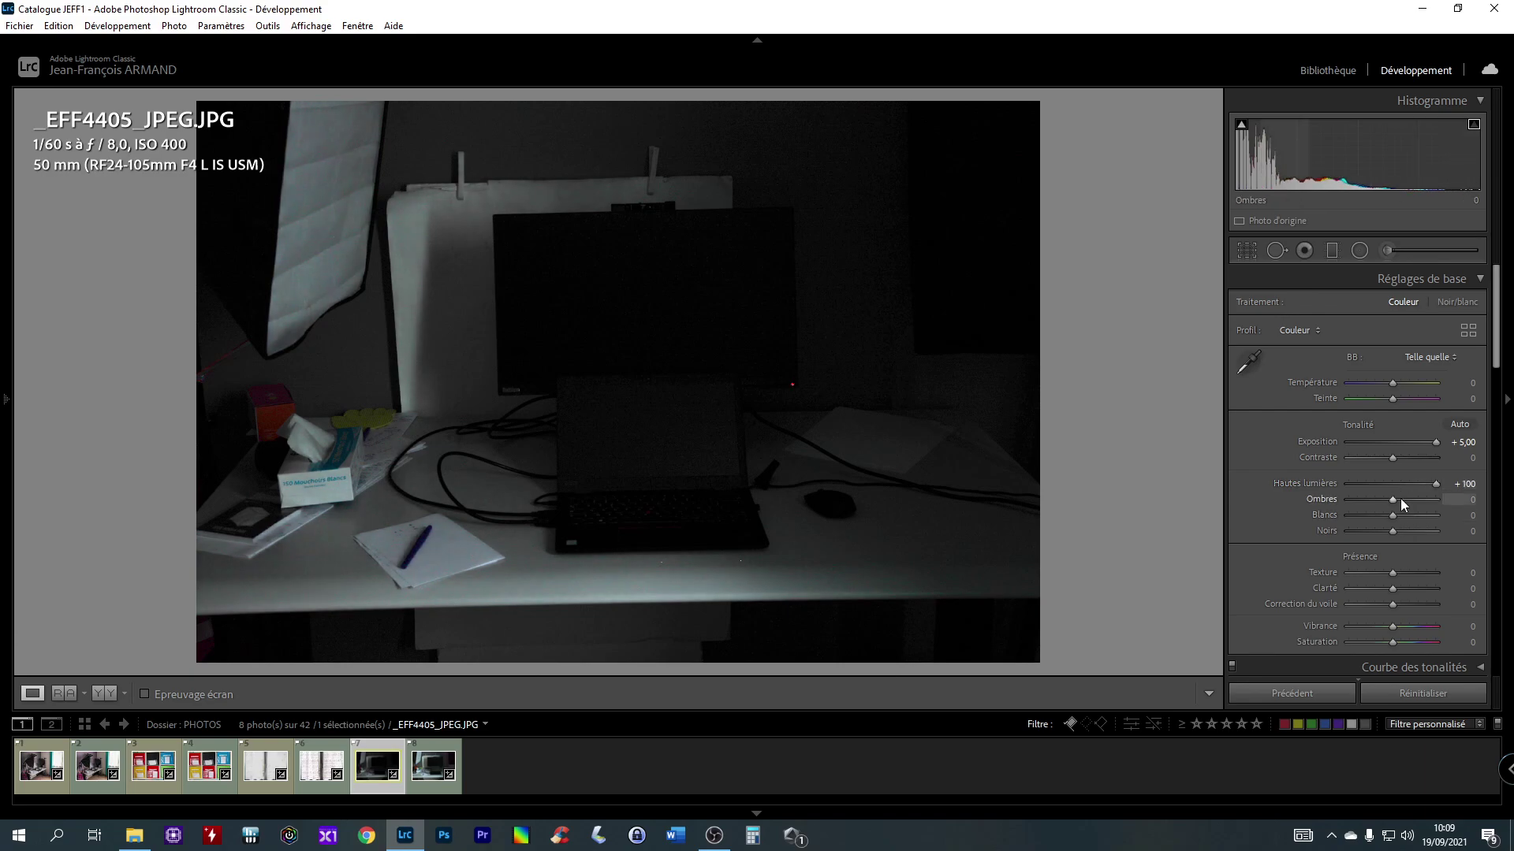
drag(1395, 498, 1416, 498)
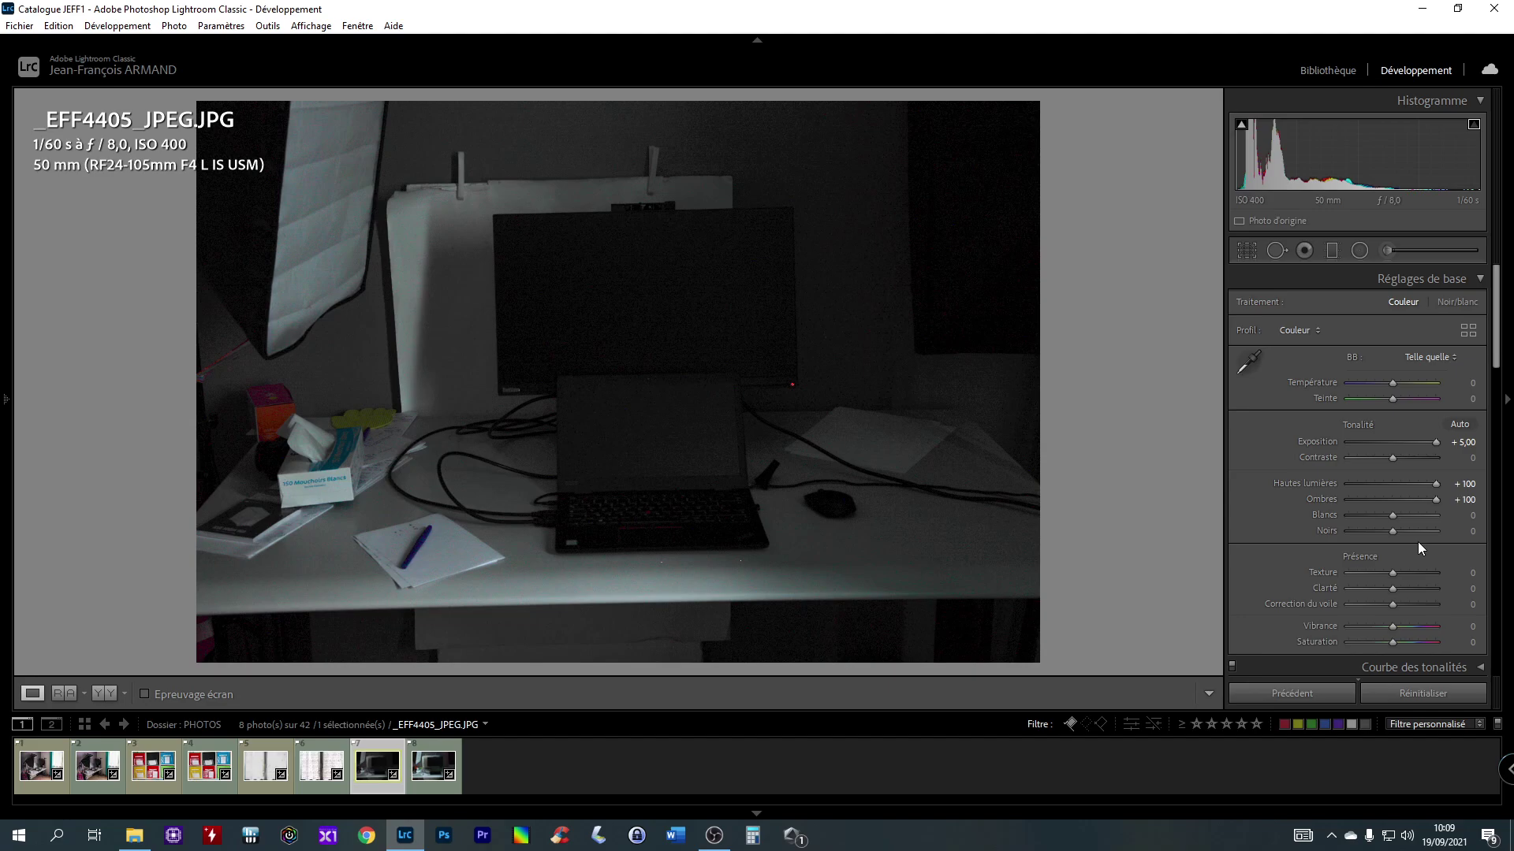
double_click(1435, 499)
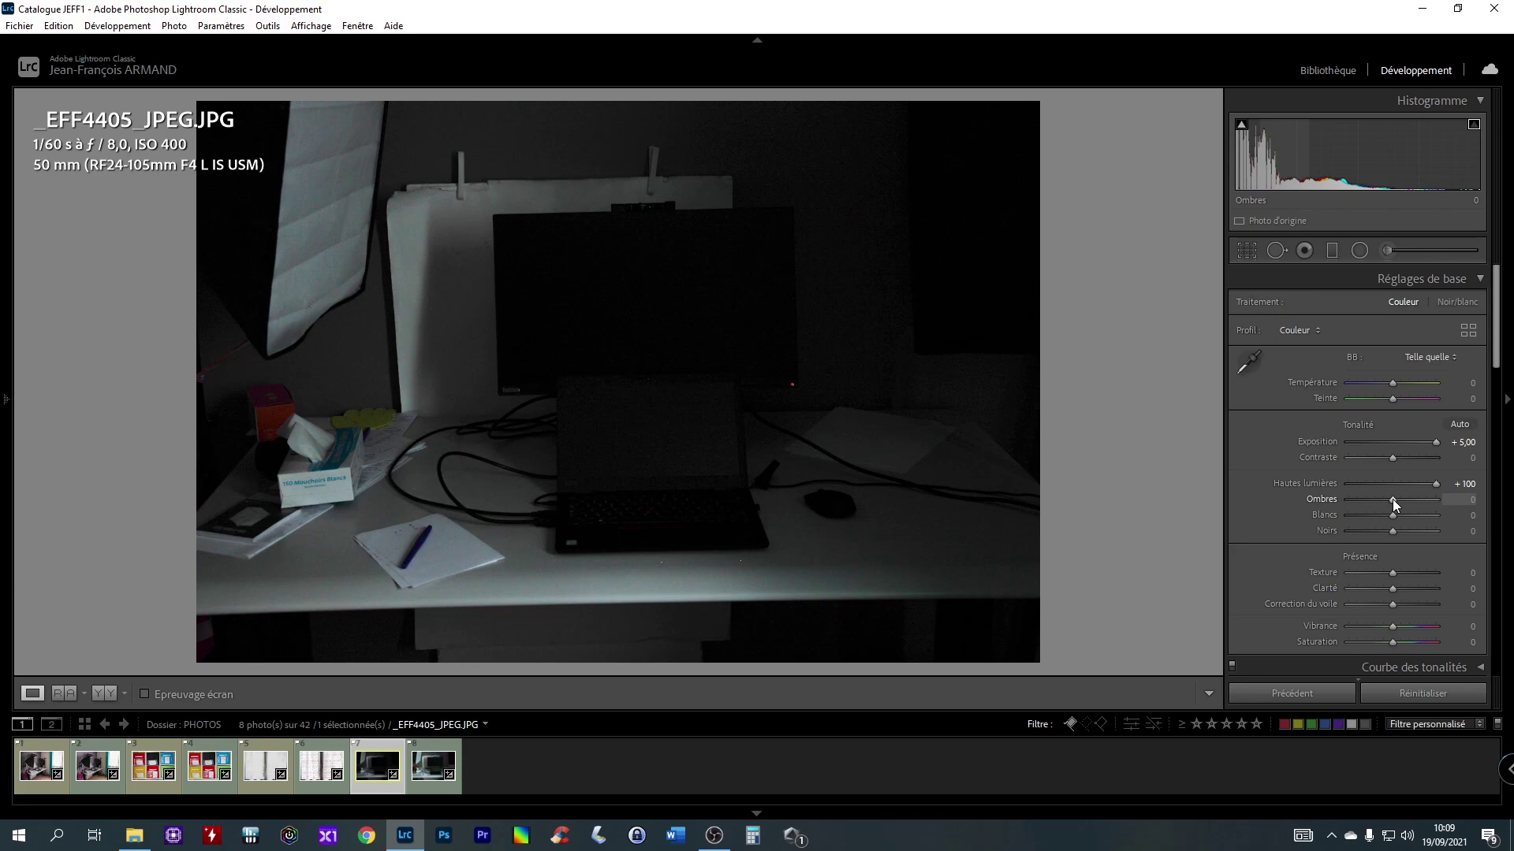
drag(1392, 499, 1461, 502)
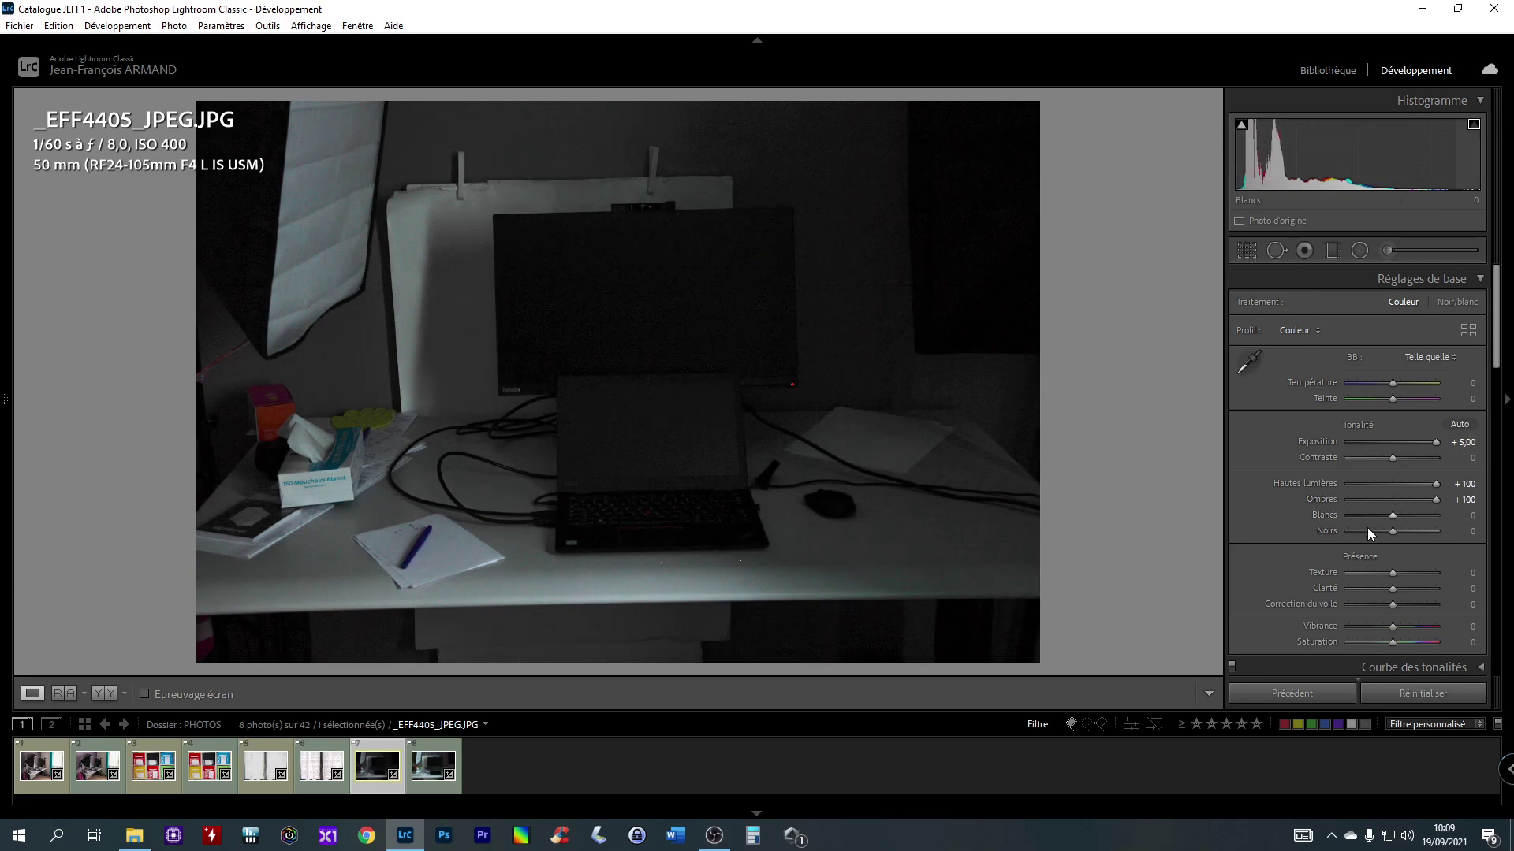
drag(1392, 532, 1466, 533)
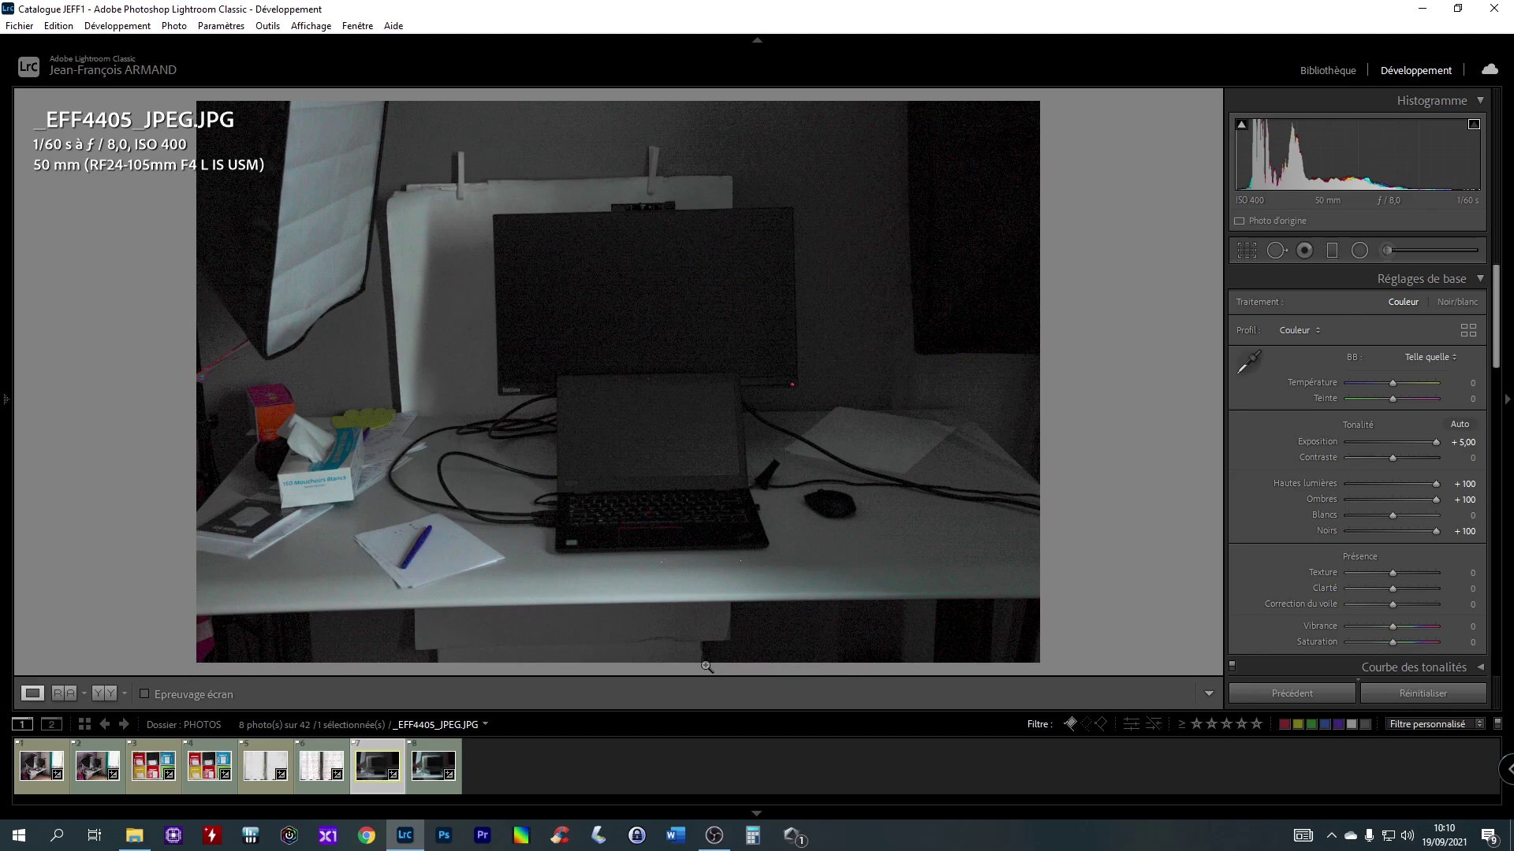
Step: Compare the adjusted RAW and JPEG desk photos, and view the JPEG's before and after versions side by side
click(441, 749)
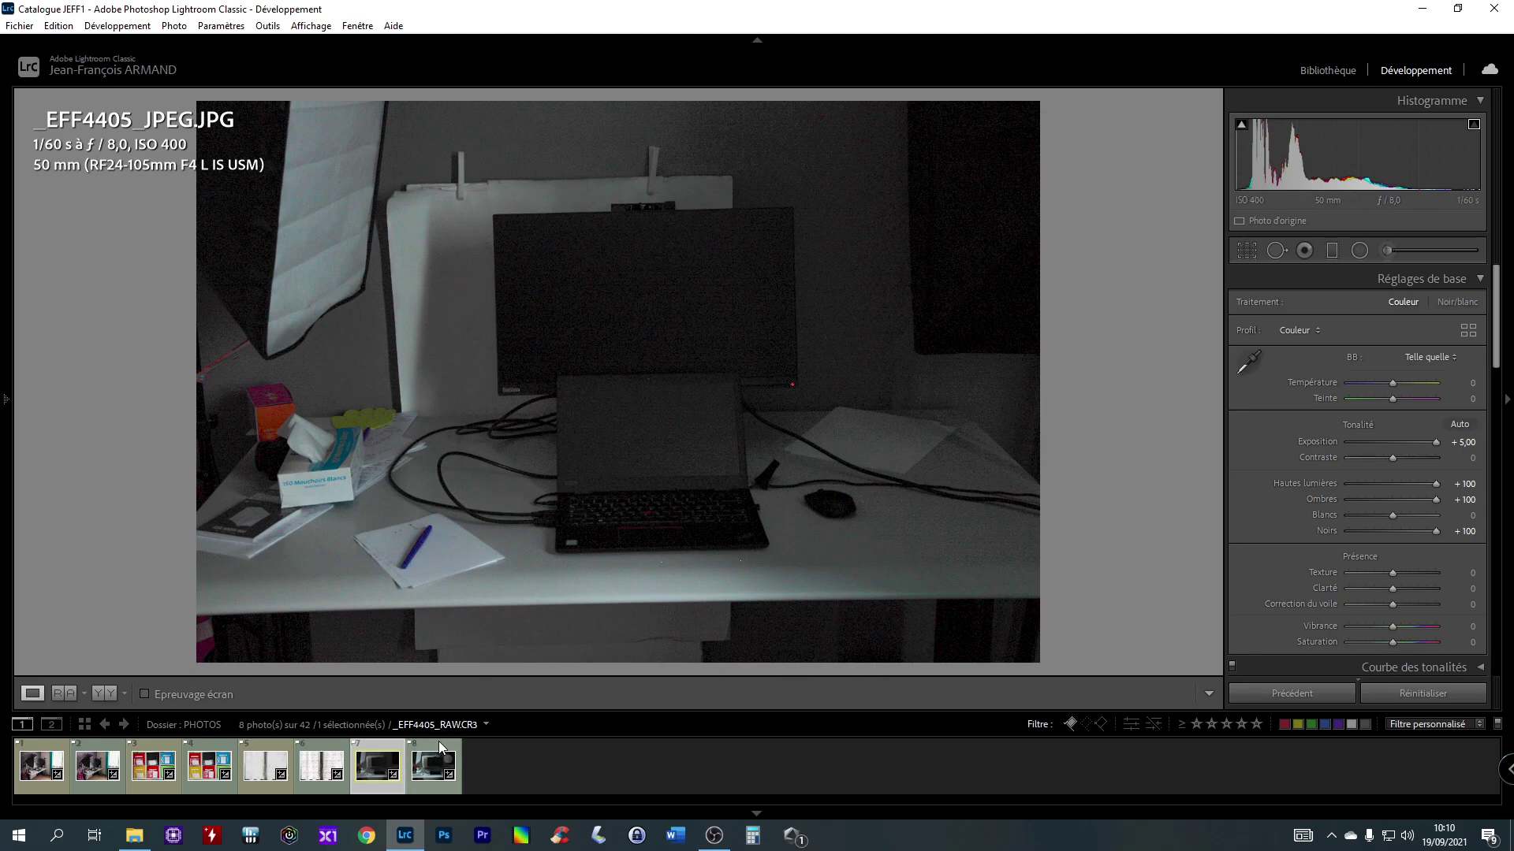
click(372, 752)
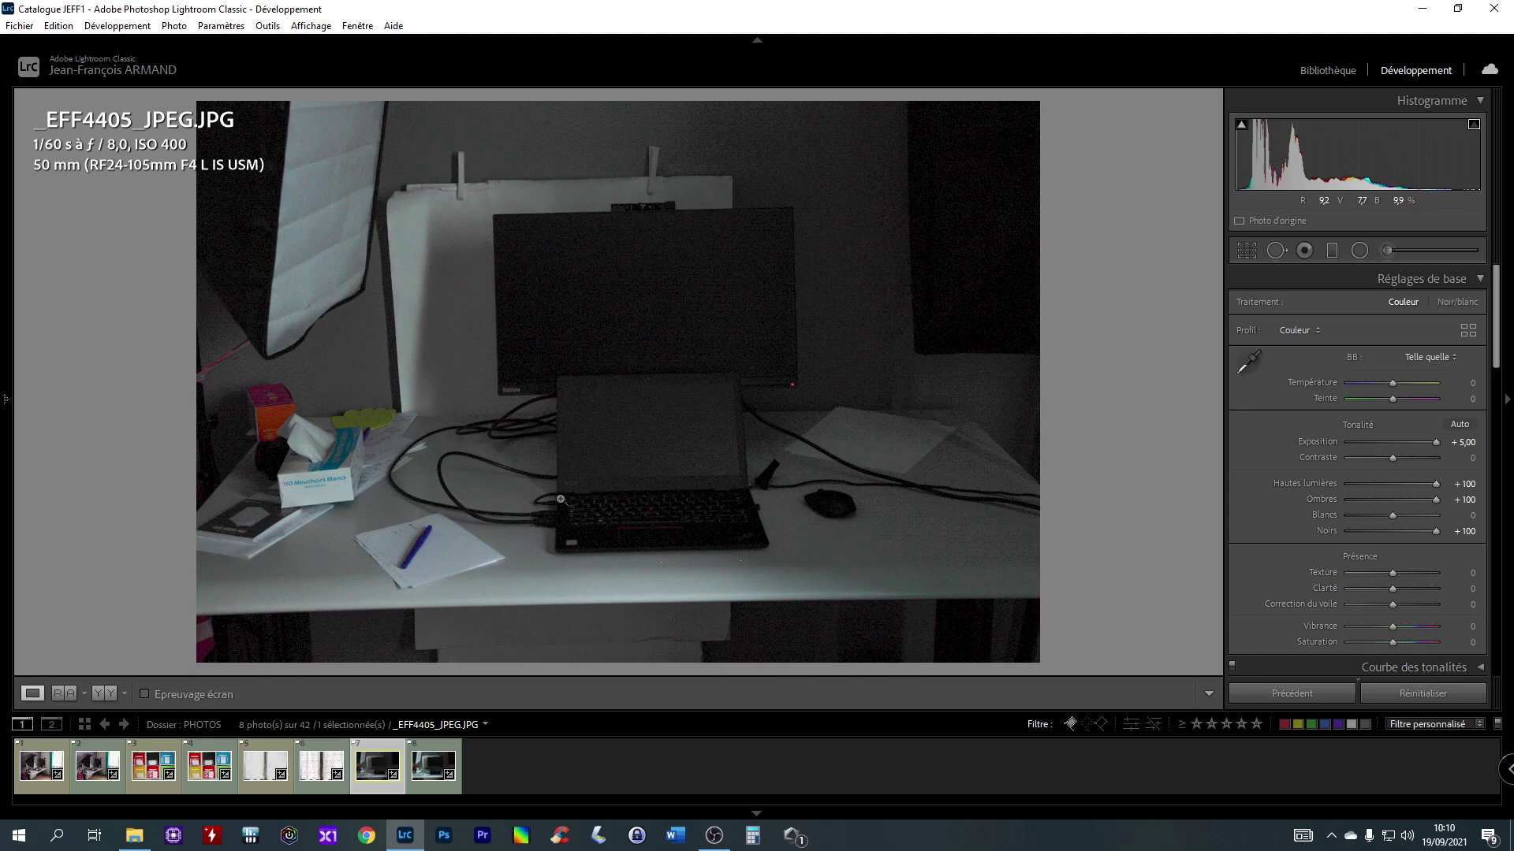
click(443, 756)
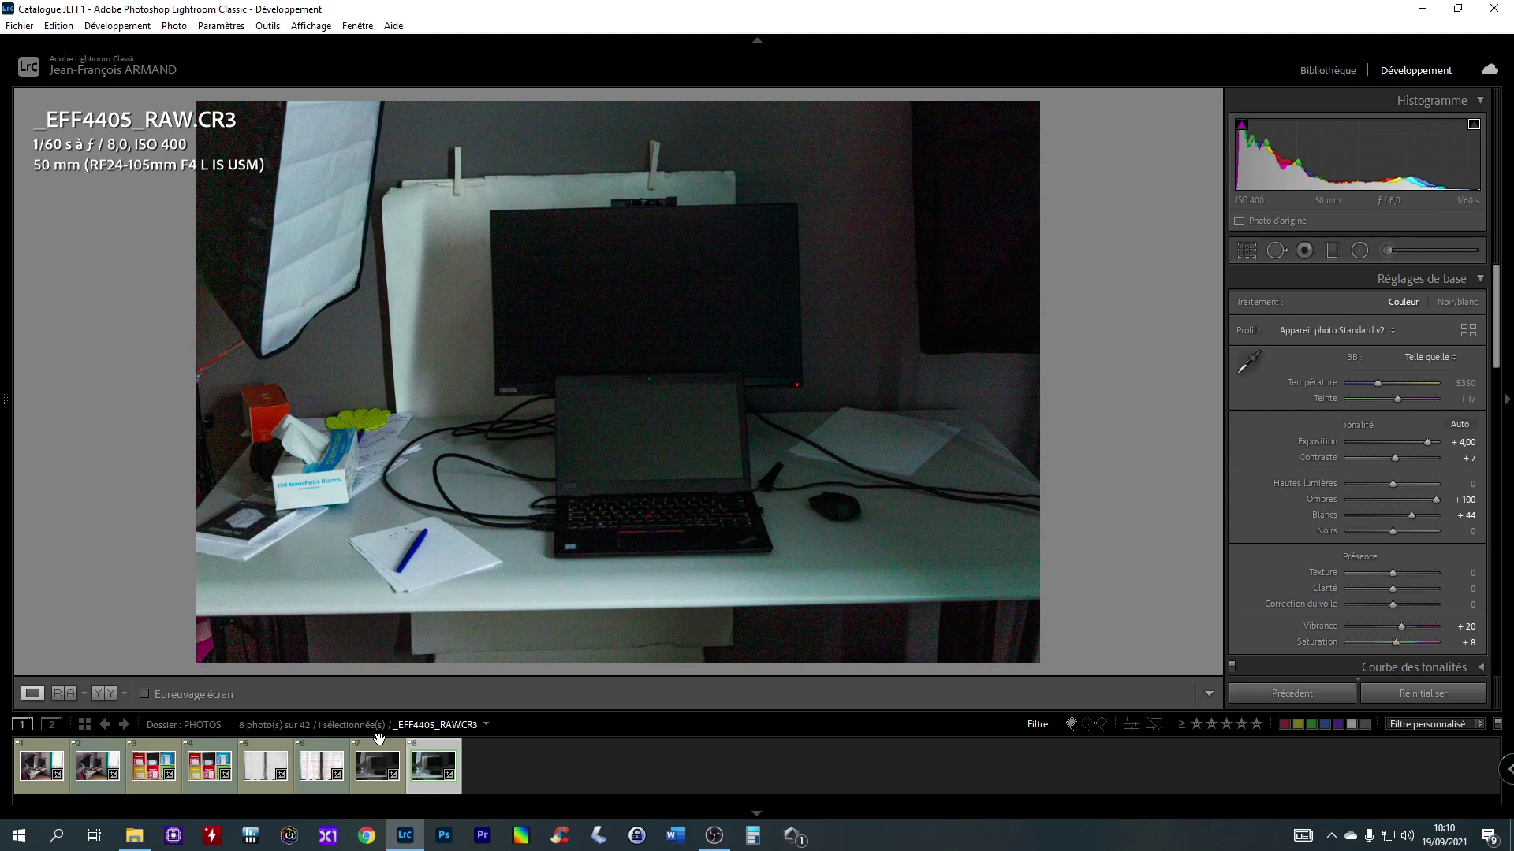
click(376, 765)
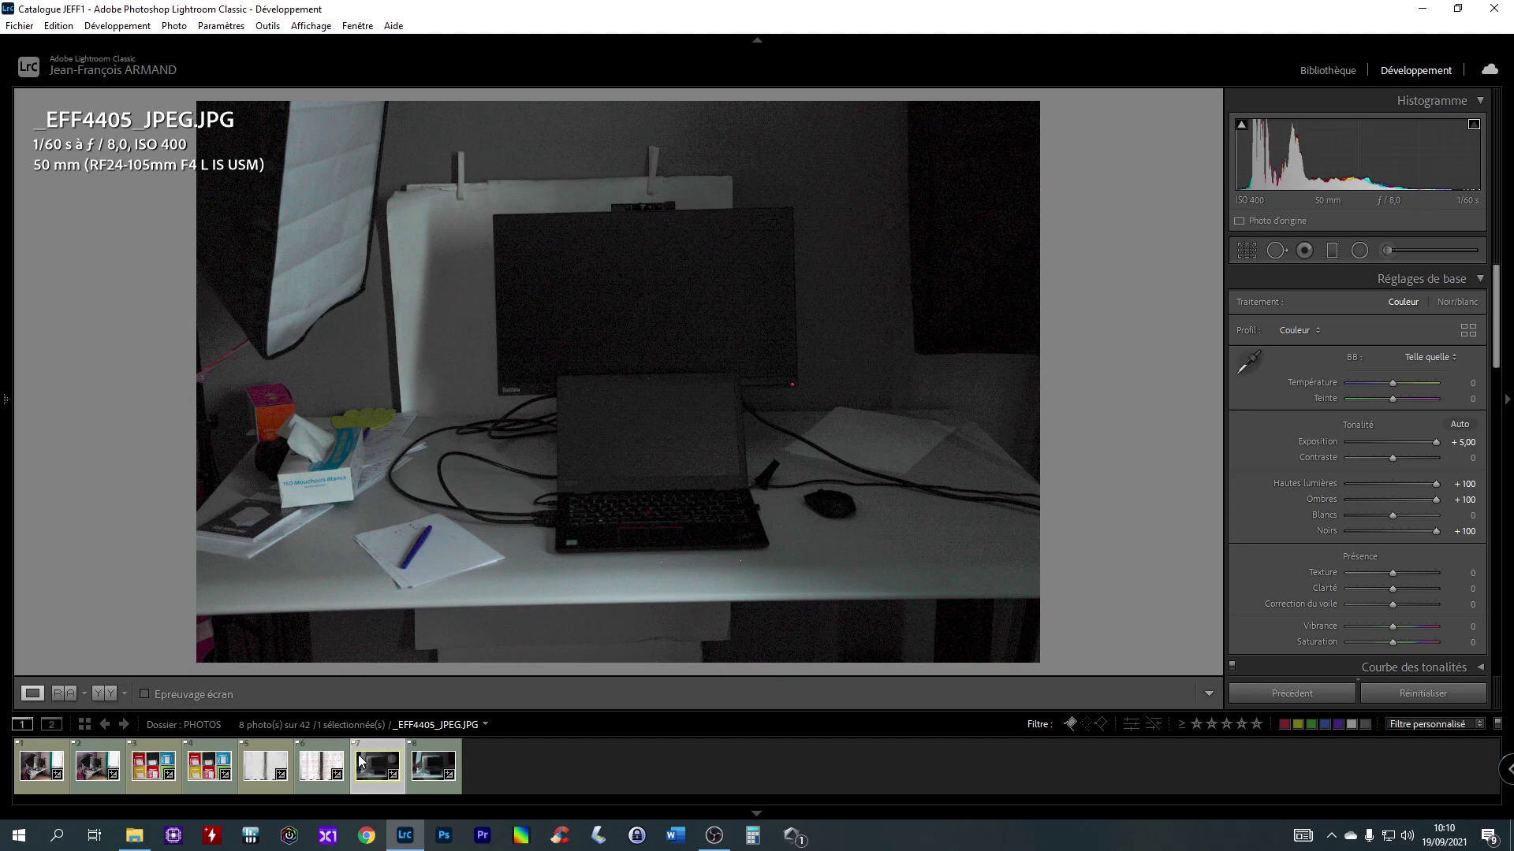
click(104, 691)
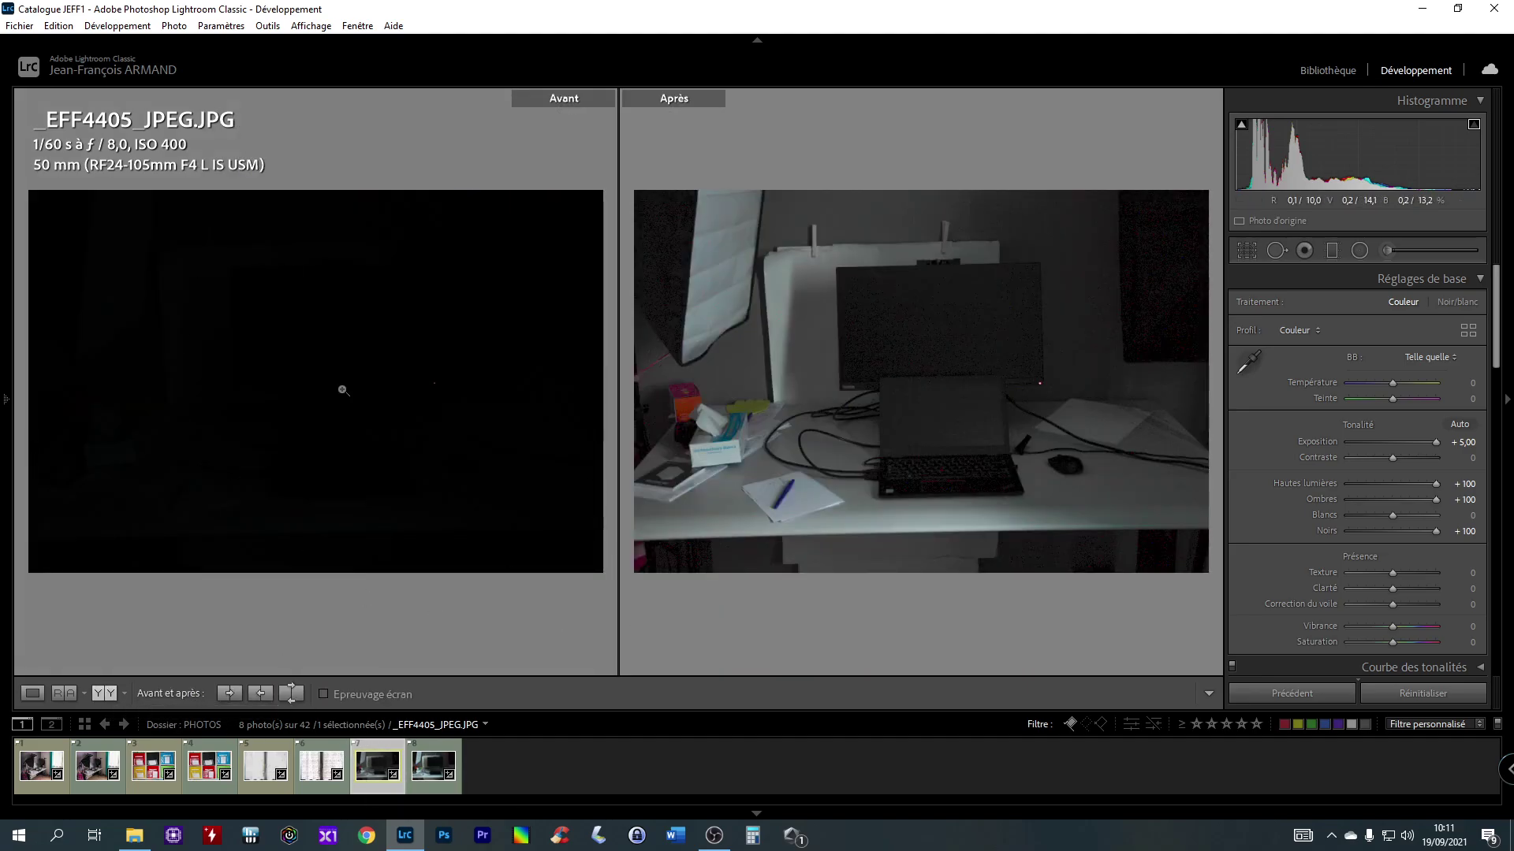